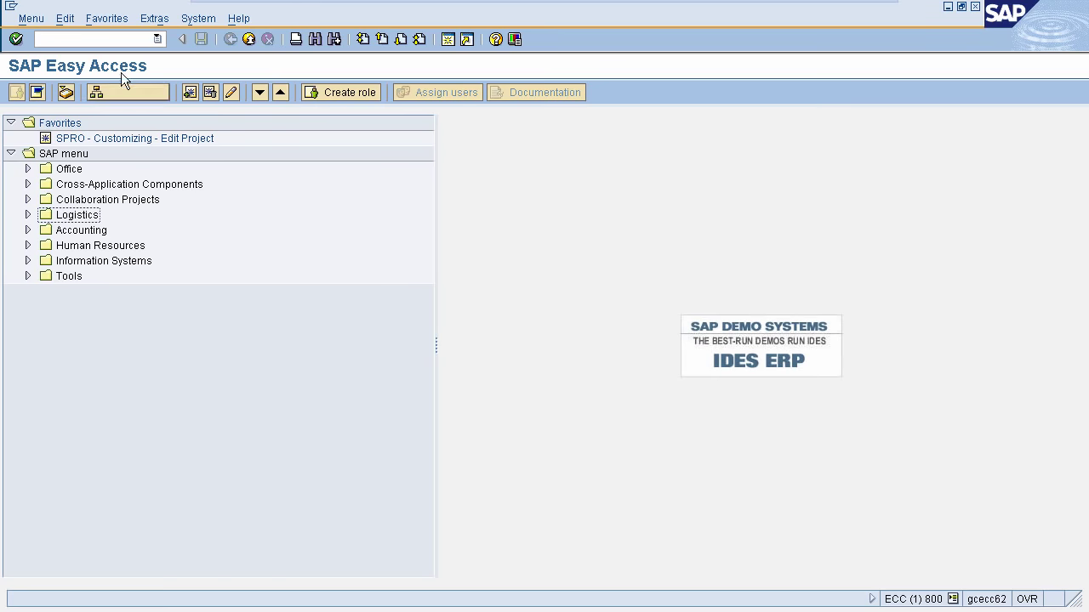
Run transaction spro and display the SAP Reference IMG
click(101, 38)
text(spro)
key(Return)
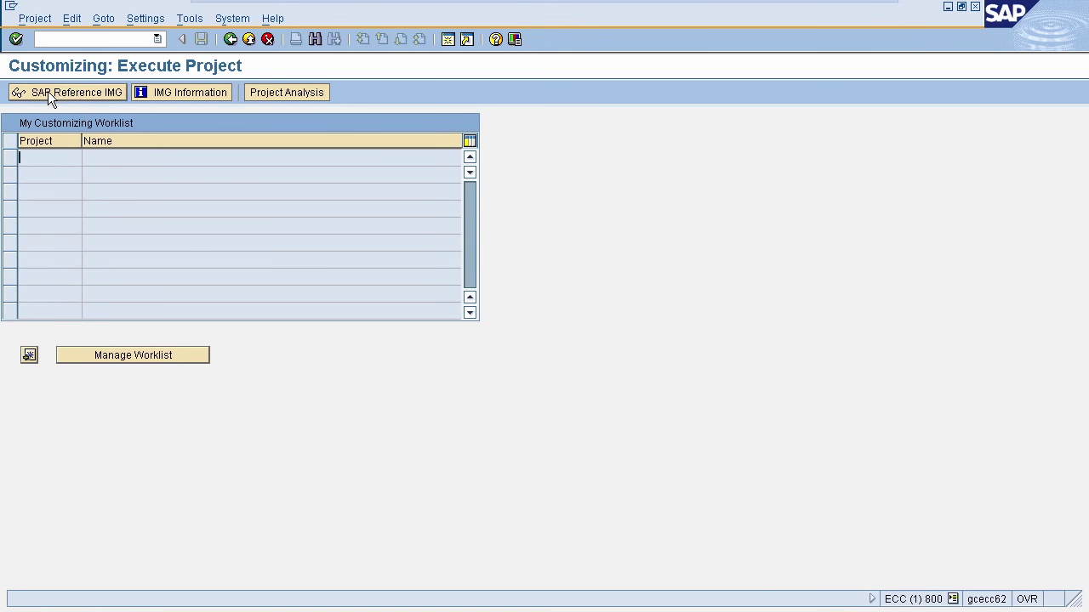
click(47, 91)
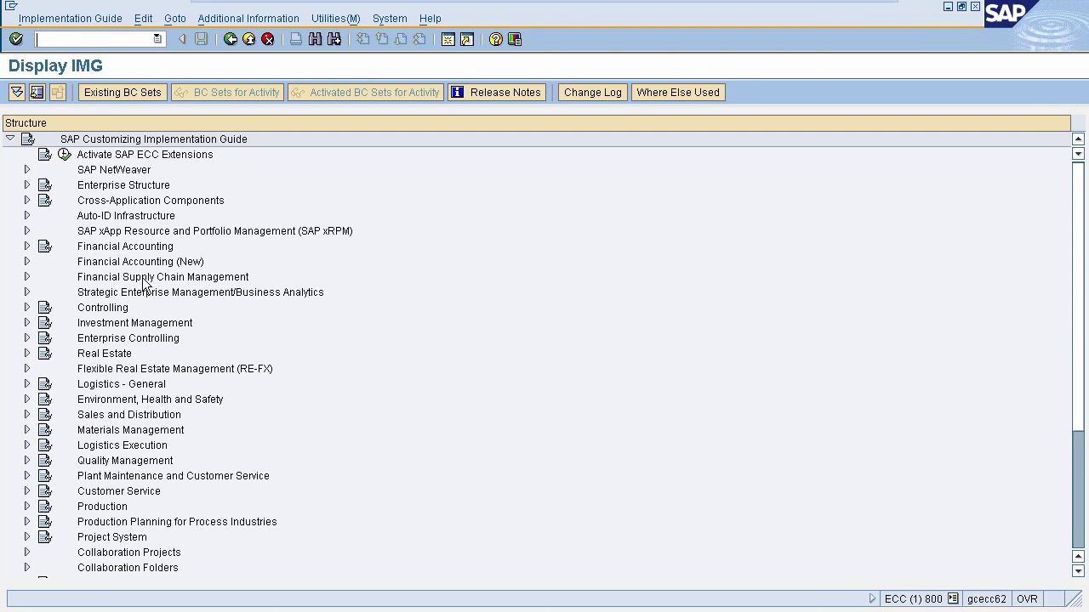
Open Define Attributes of Material Types in the IMG under Logistics - General, Material Master, Basic Settings, Material Types
click(26, 387)
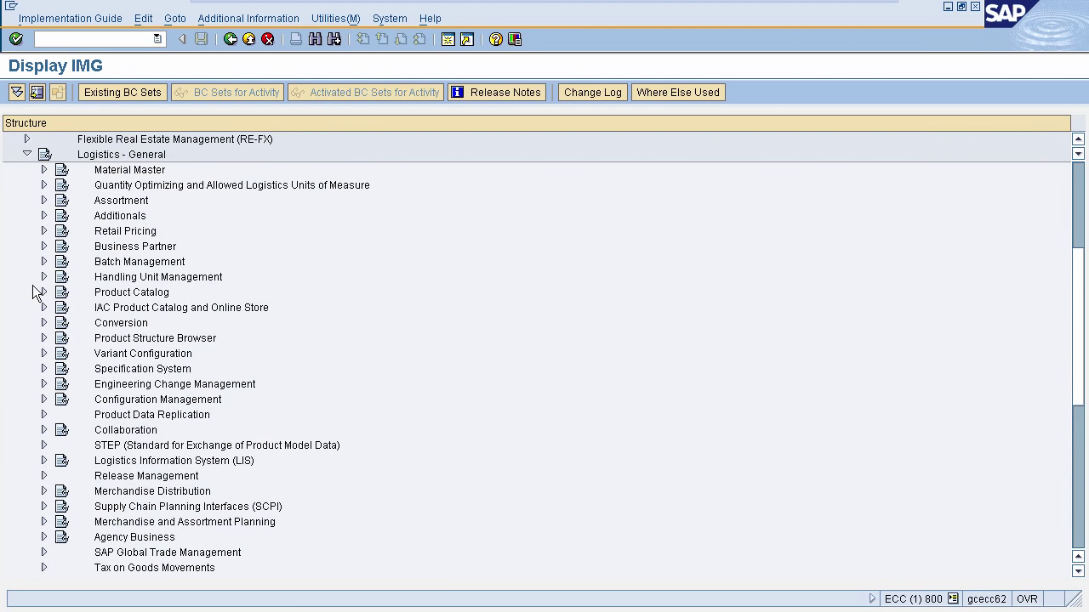
click(43, 170)
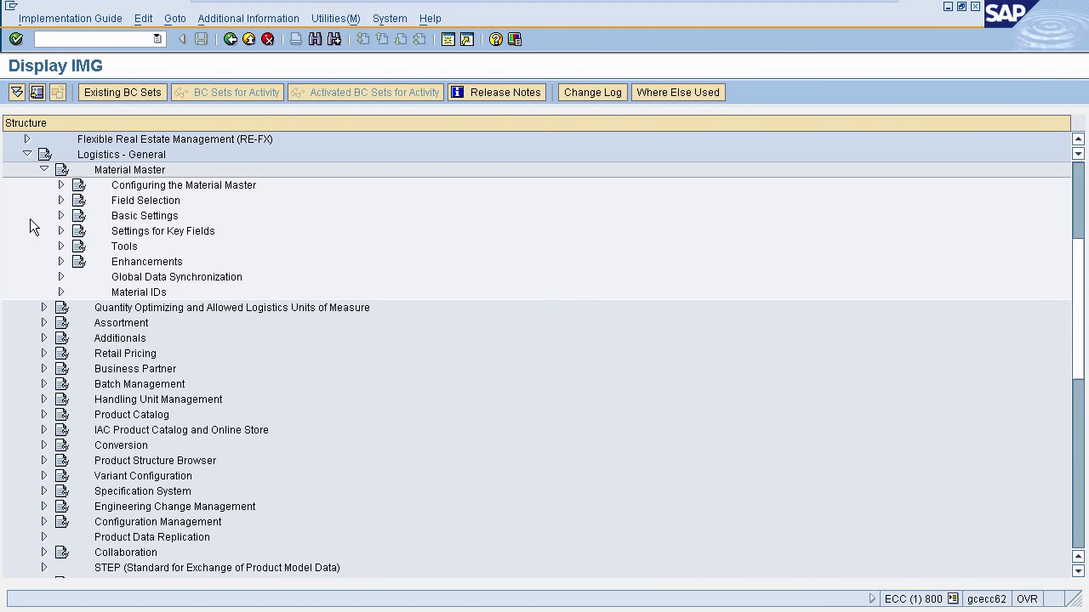
click(61, 216)
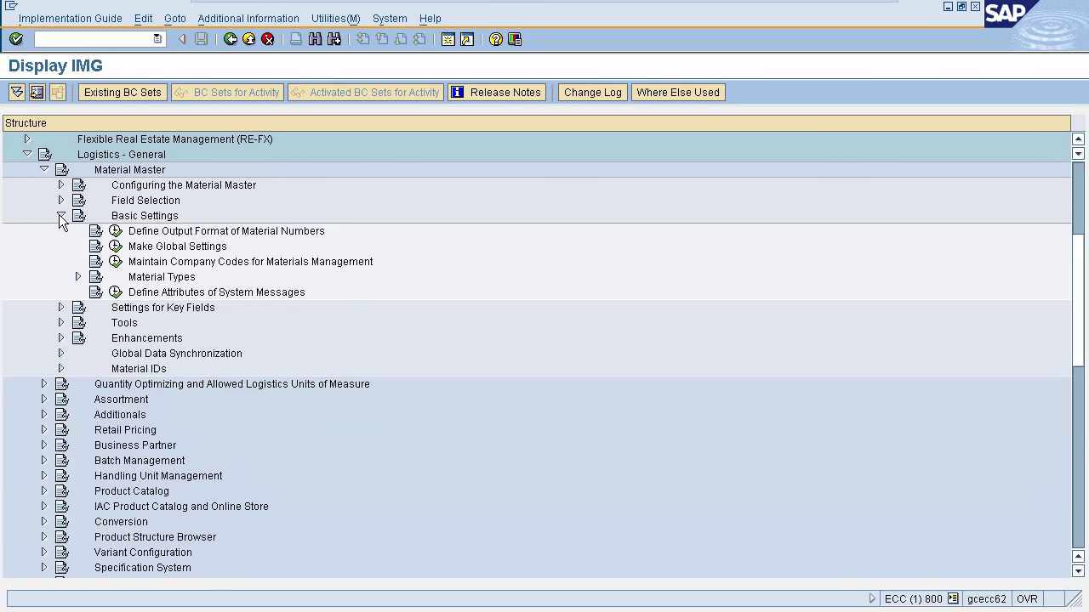
click(77, 277)
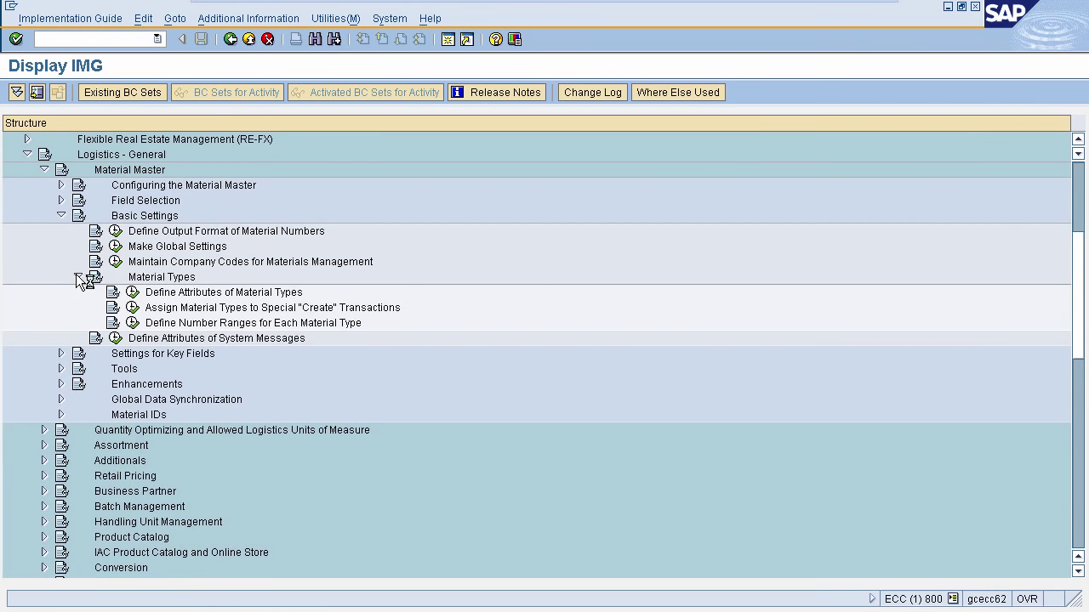
click(131, 294)
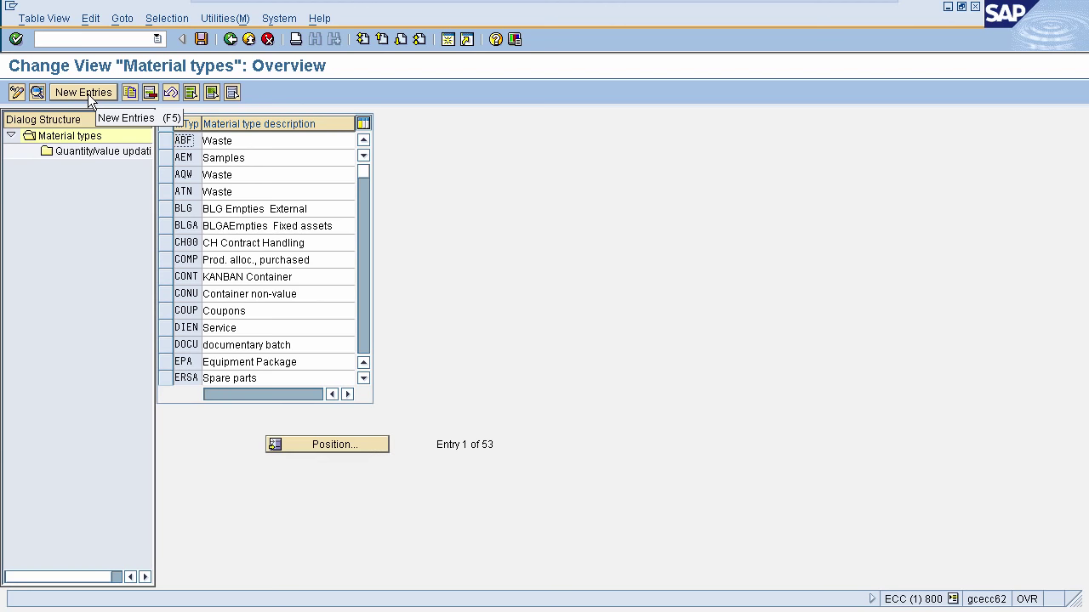
Copy the ABF Waste material type as a new material type with the code qwe
click(165, 141)
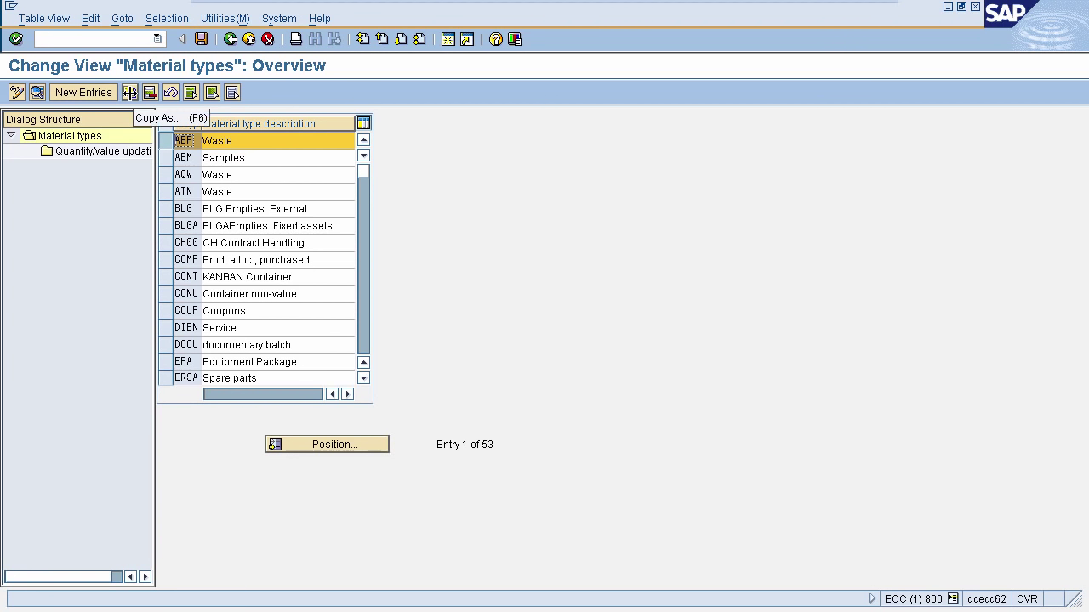
click(129, 92)
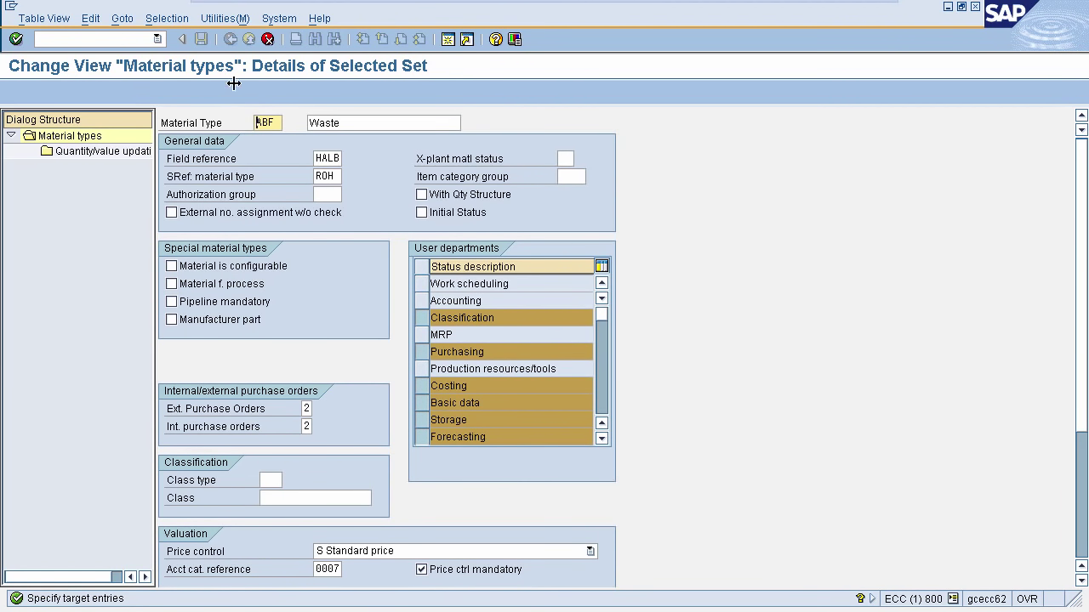
click(269, 123)
key(BackSpace)
key(BackSpace)
key(BackSpace)
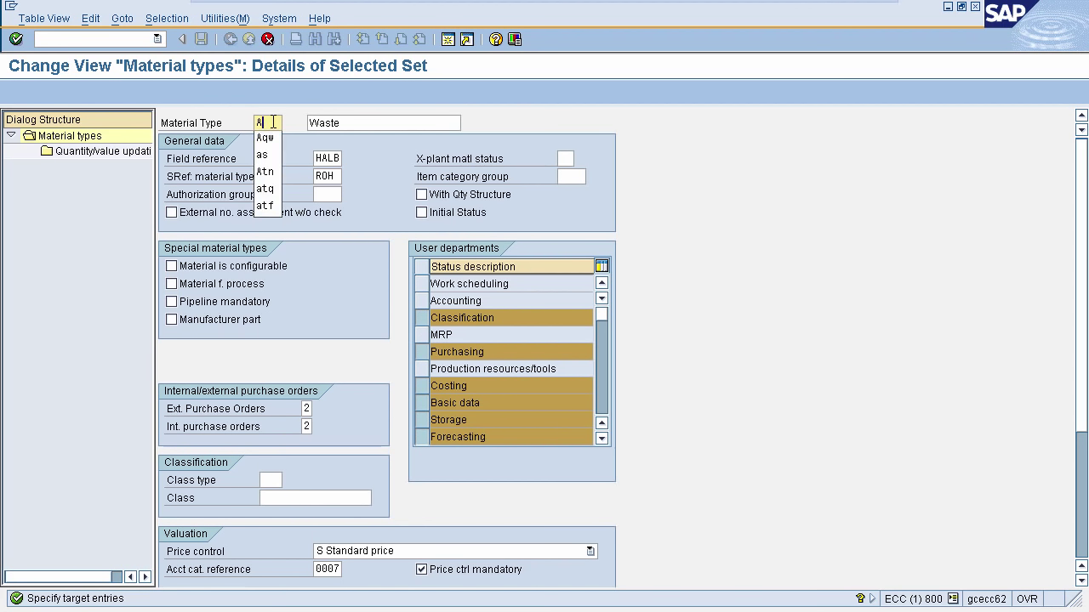
text(qwe)
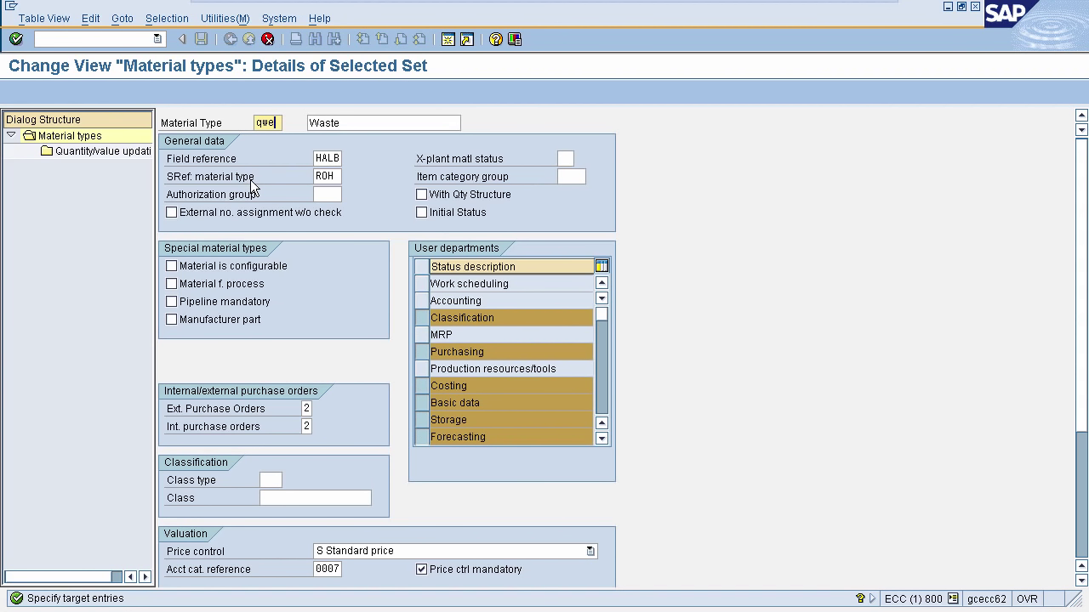
click(324, 175)
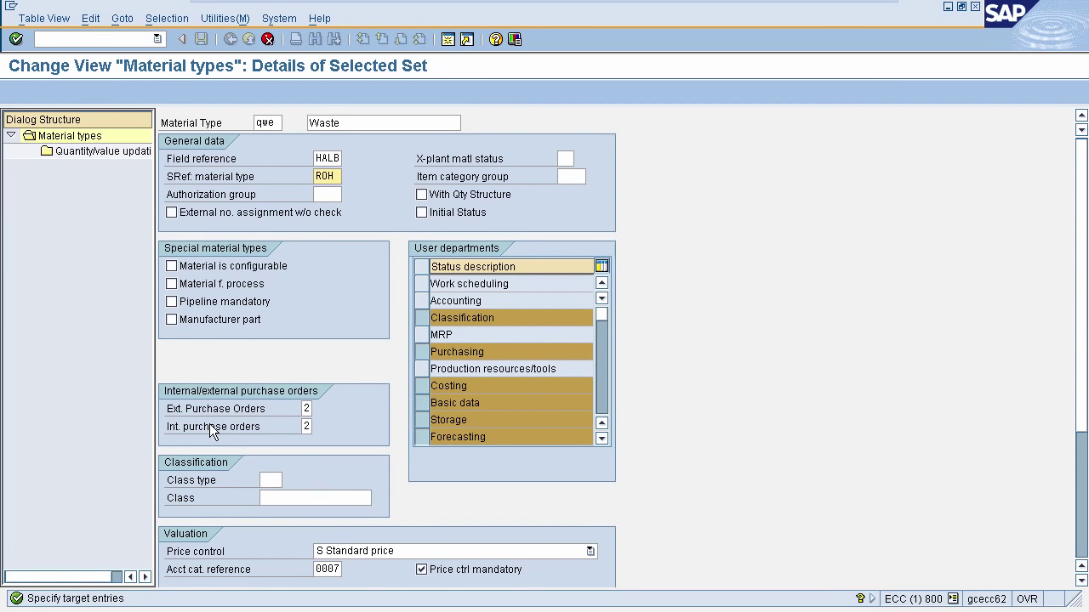
Set both external and internal purchase orders to 2 (allowed) for the new material type
click(310, 409)
click(320, 408)
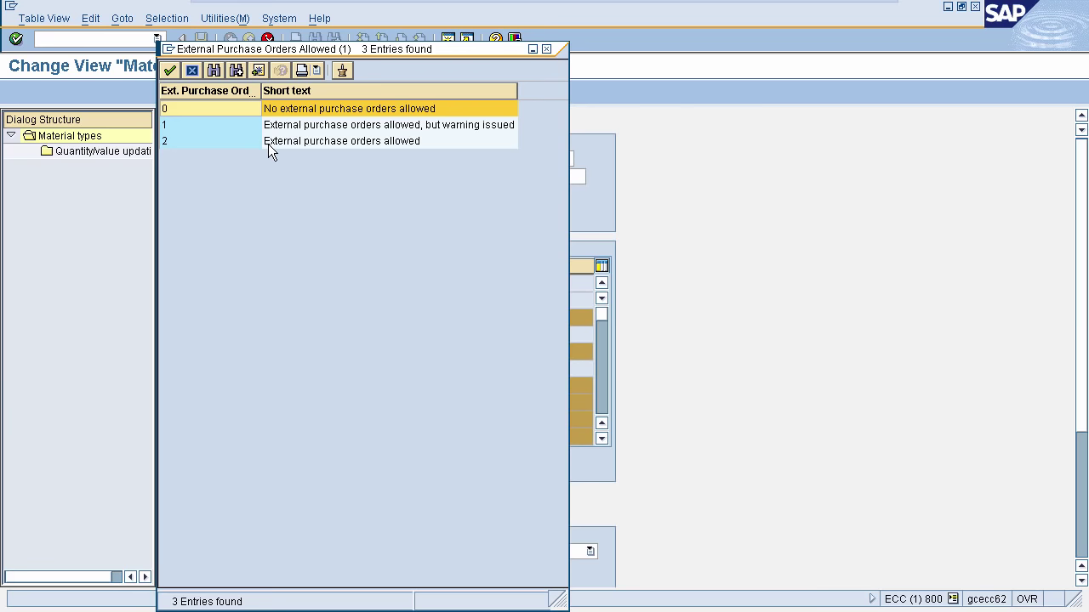
double_click(268, 144)
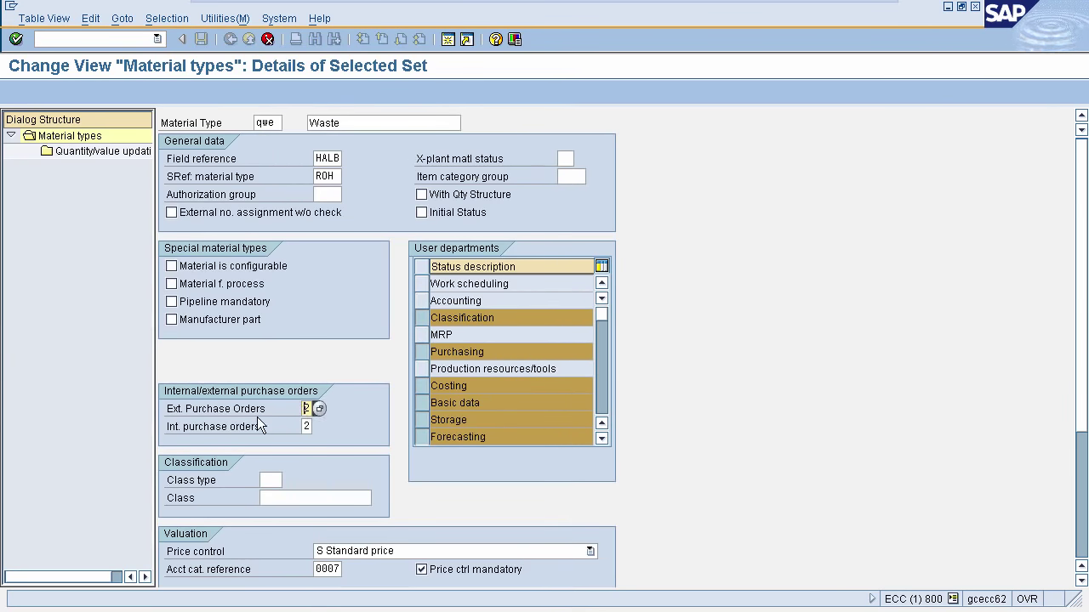
click(306, 428)
text(2)
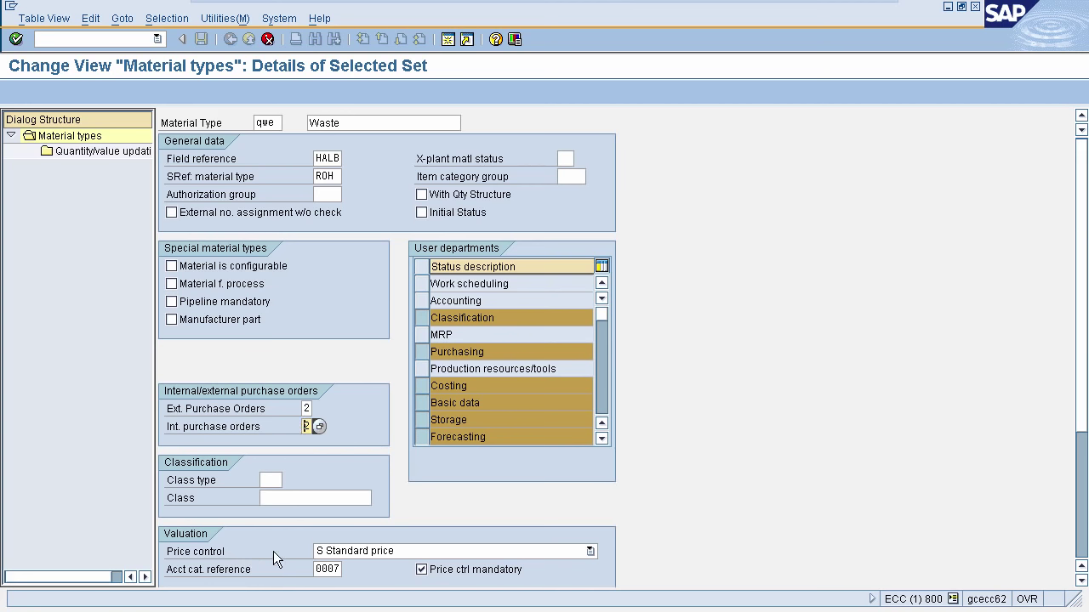
Set the price control to S Standard price and complete the copy with its dependent entries
click(346, 551)
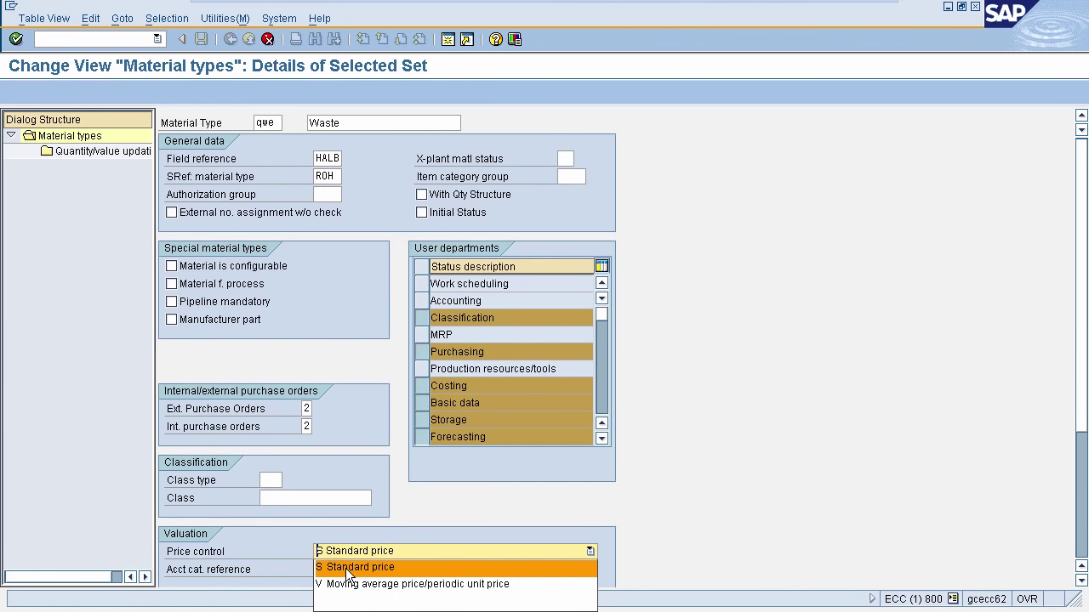
click(347, 567)
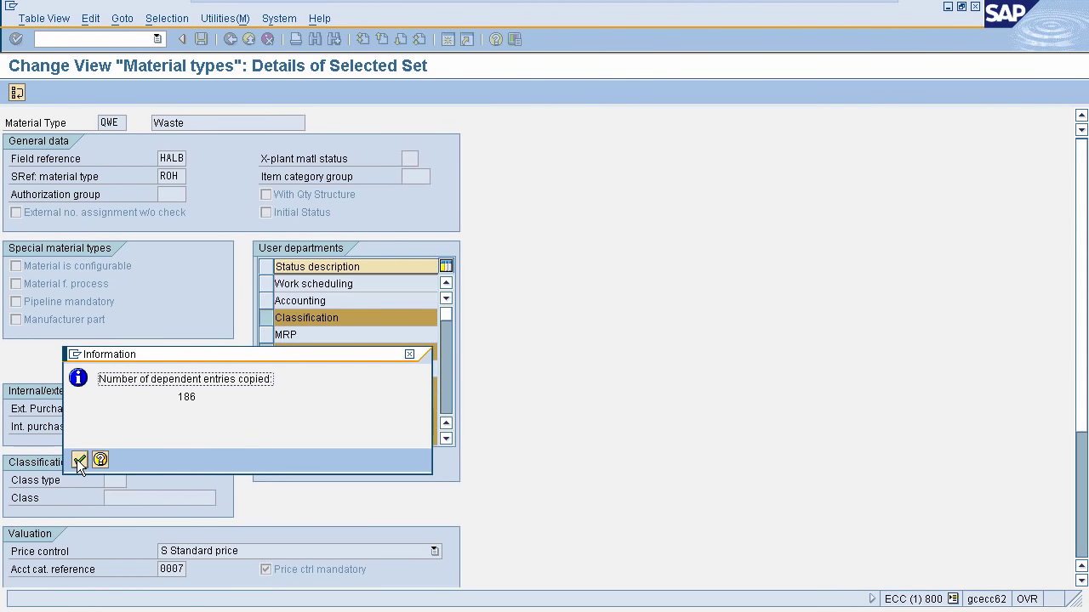
click(78, 460)
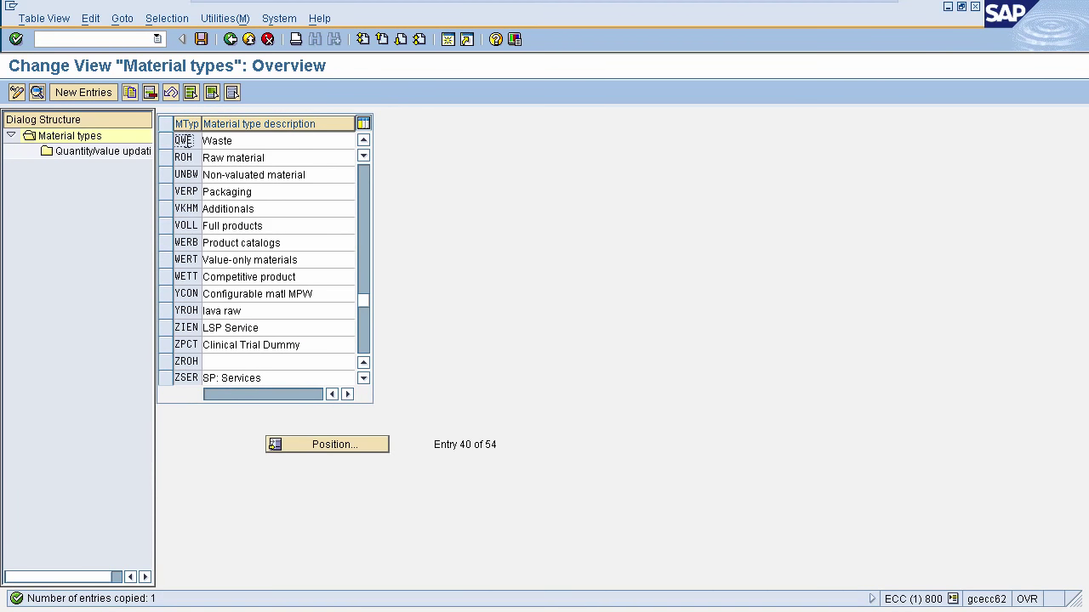
Save material type QWE under customizing request ECCK900008 and return to the IMG structure
click(191, 140)
text(L)
click(200, 39)
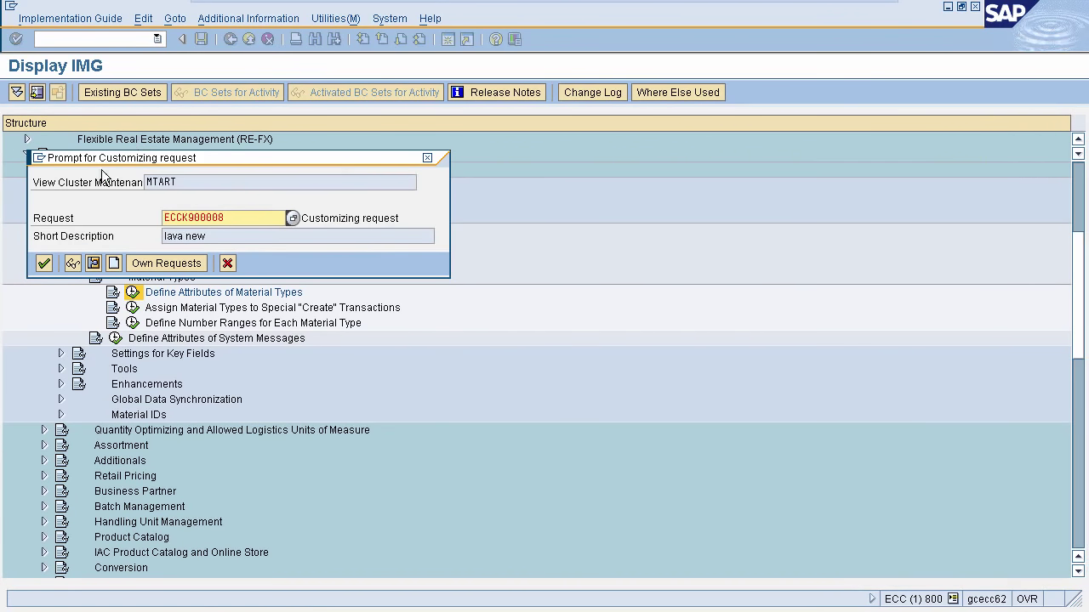
click(44, 264)
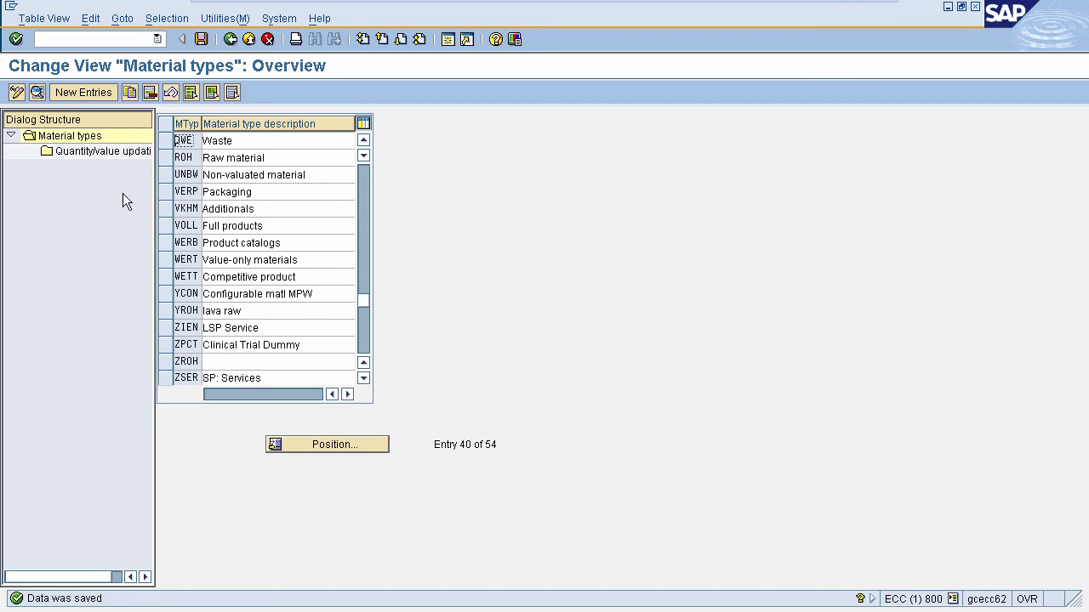
click(267, 40)
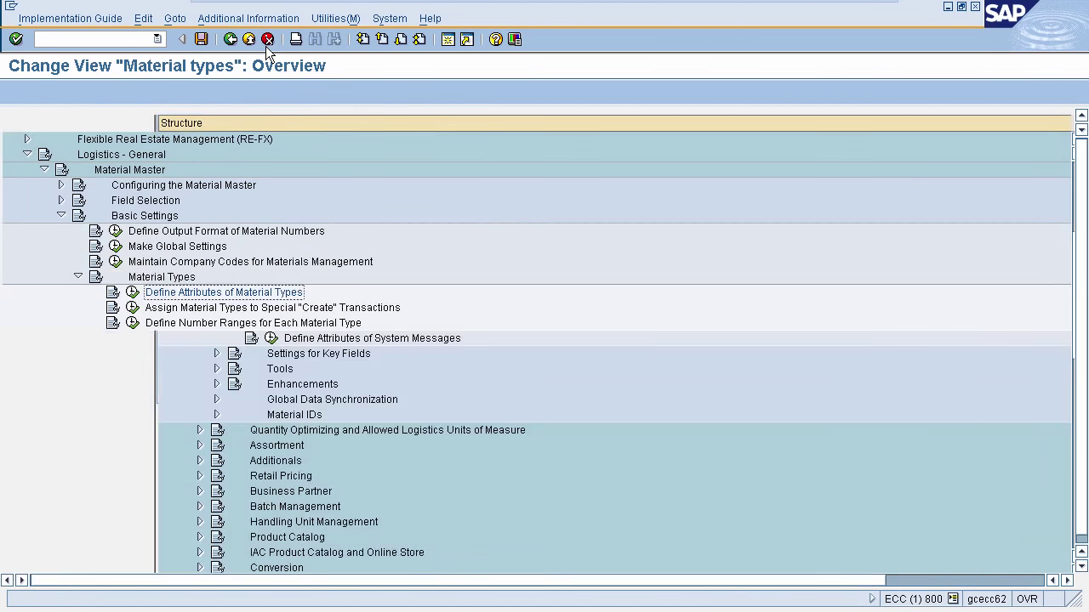
Collapse Basic Settings and open Define Material Groups under Material Master, Settings for Key Fields
click(62, 216)
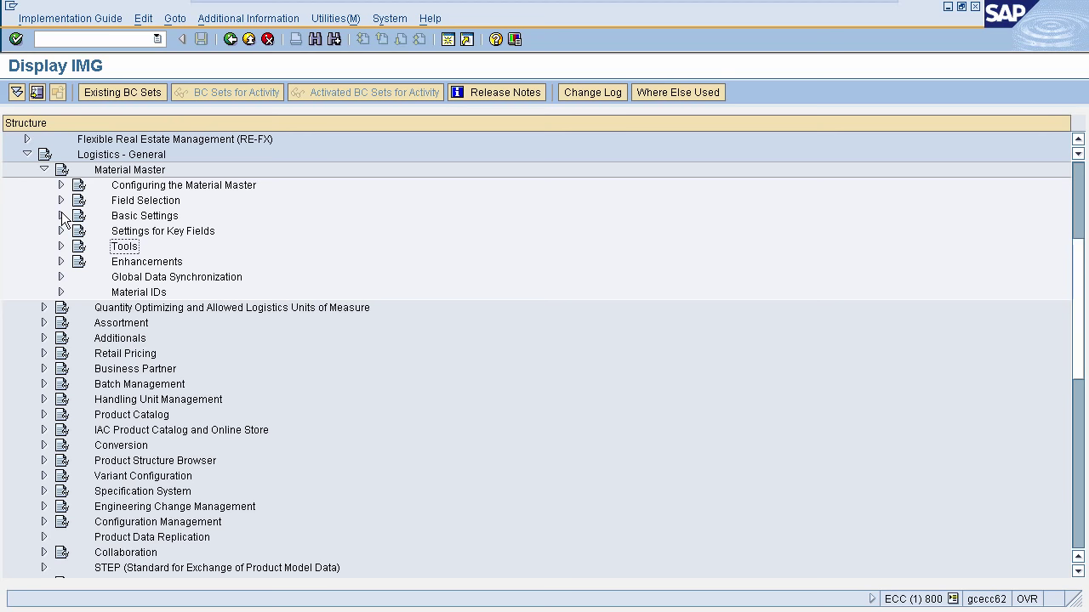
click(124, 156)
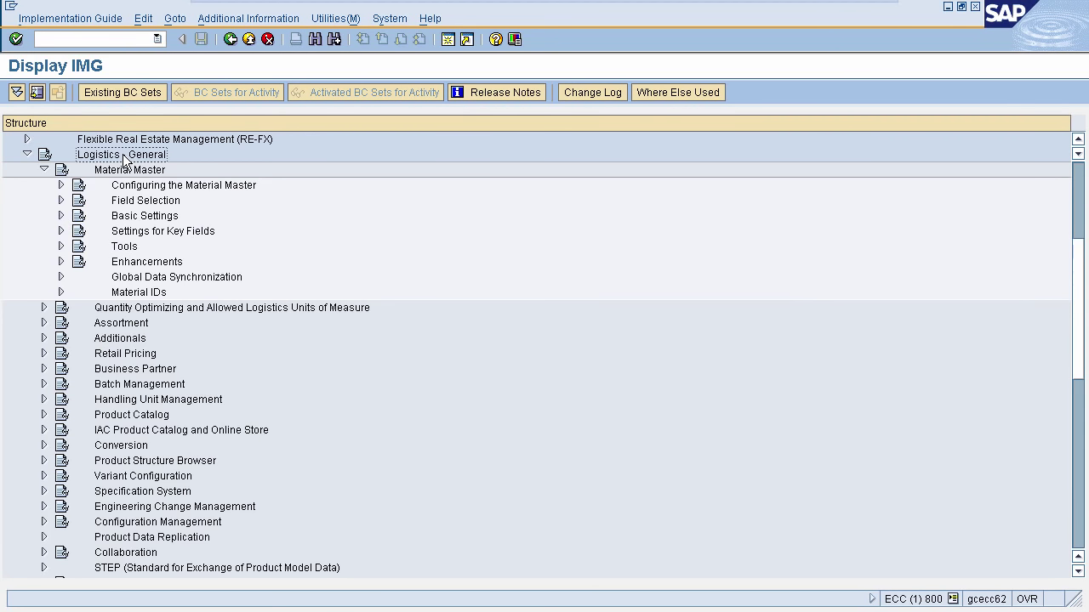
click(125, 172)
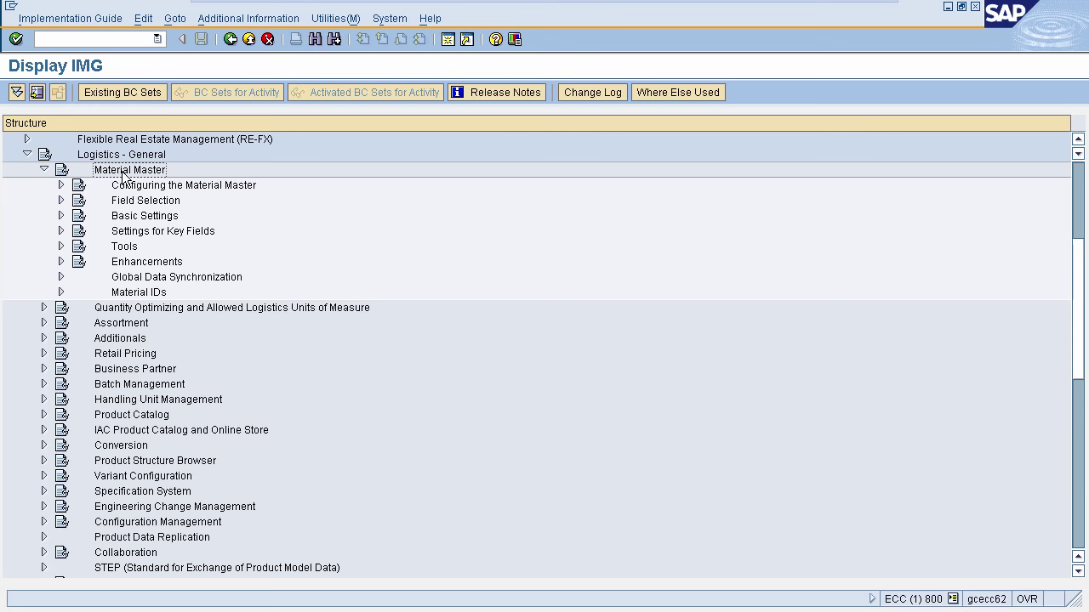
click(61, 230)
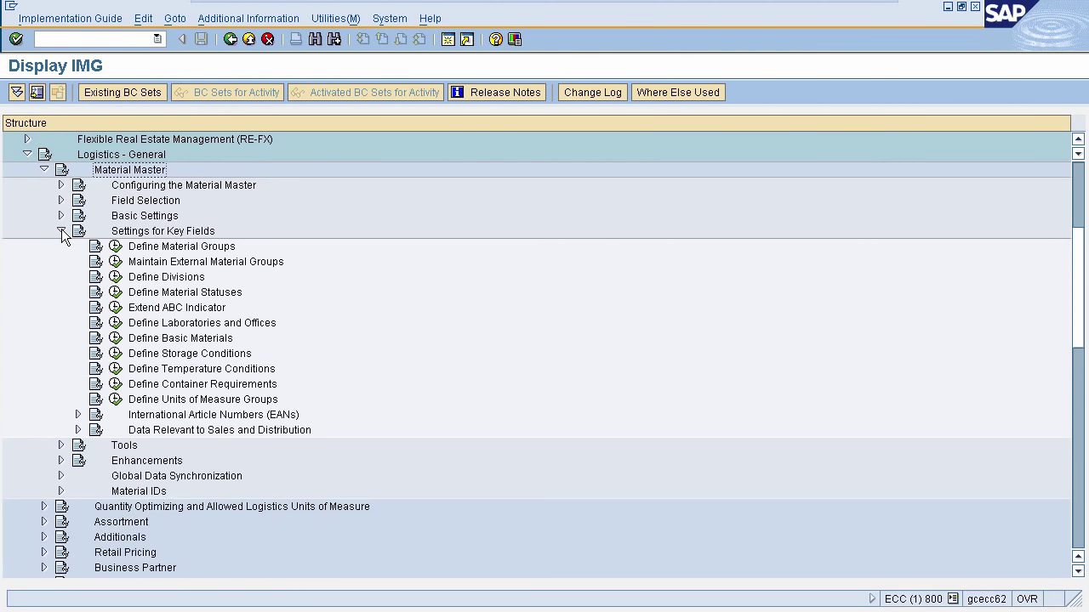
click(115, 247)
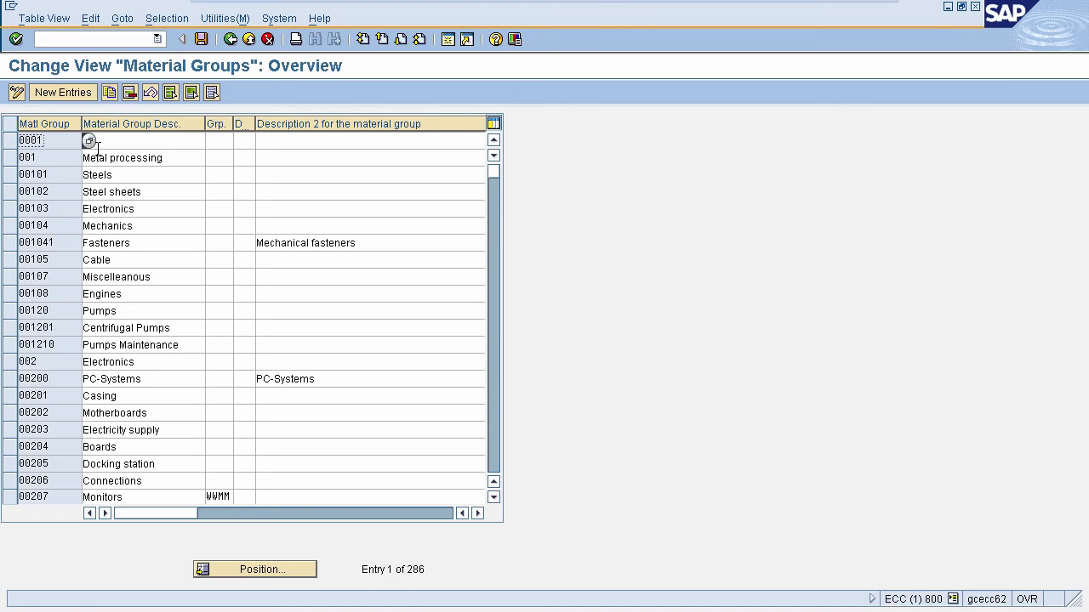
Add a new material group 9900 with the description Glass and the second description "sheets,panes,doors"
click(67, 94)
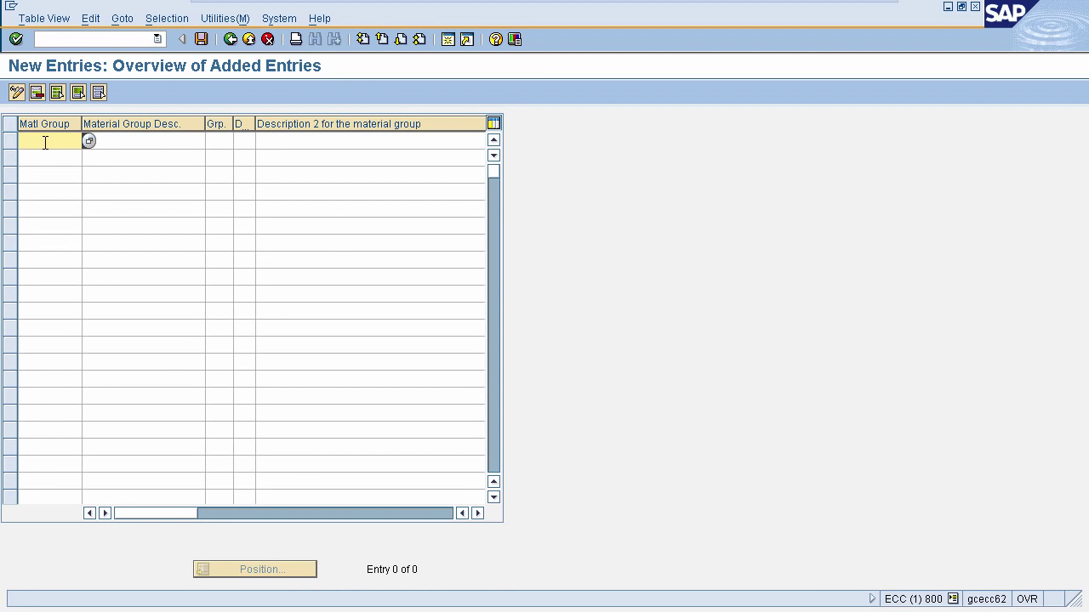
click(114, 139)
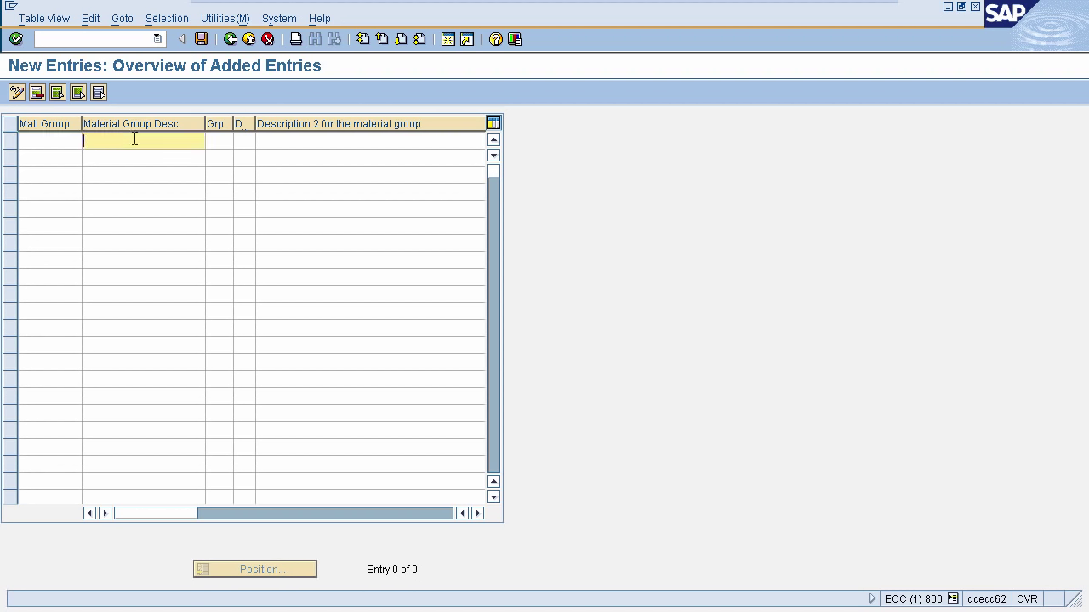
click(218, 142)
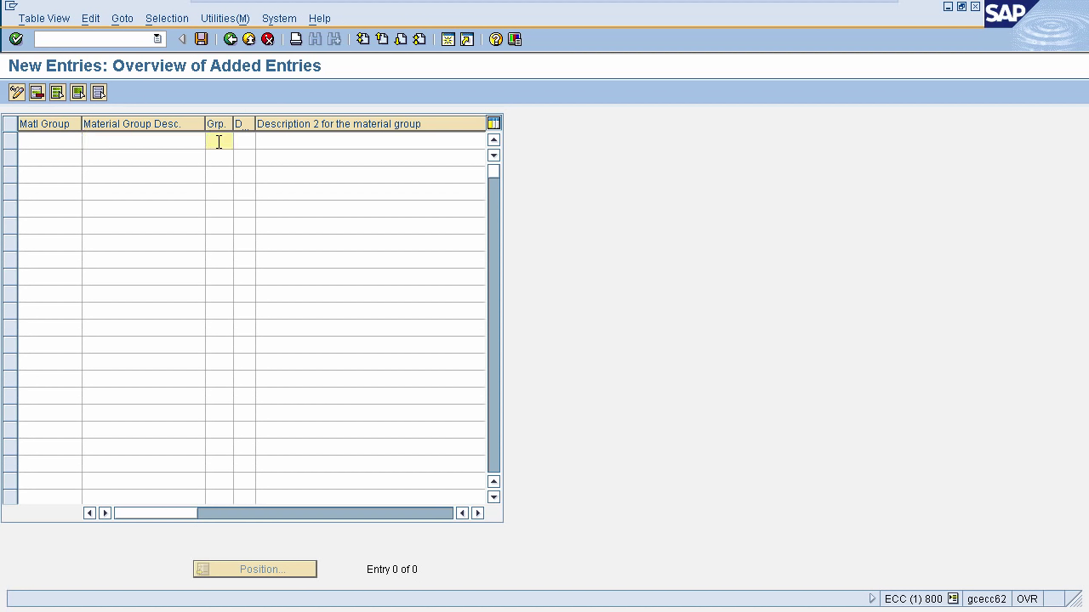
click(283, 139)
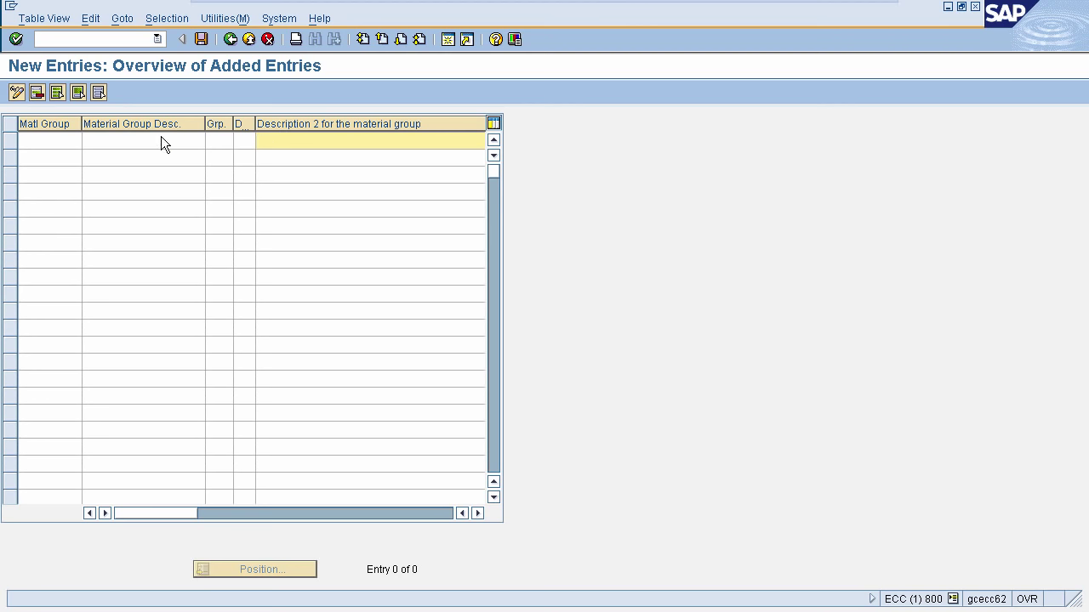
click(42, 140)
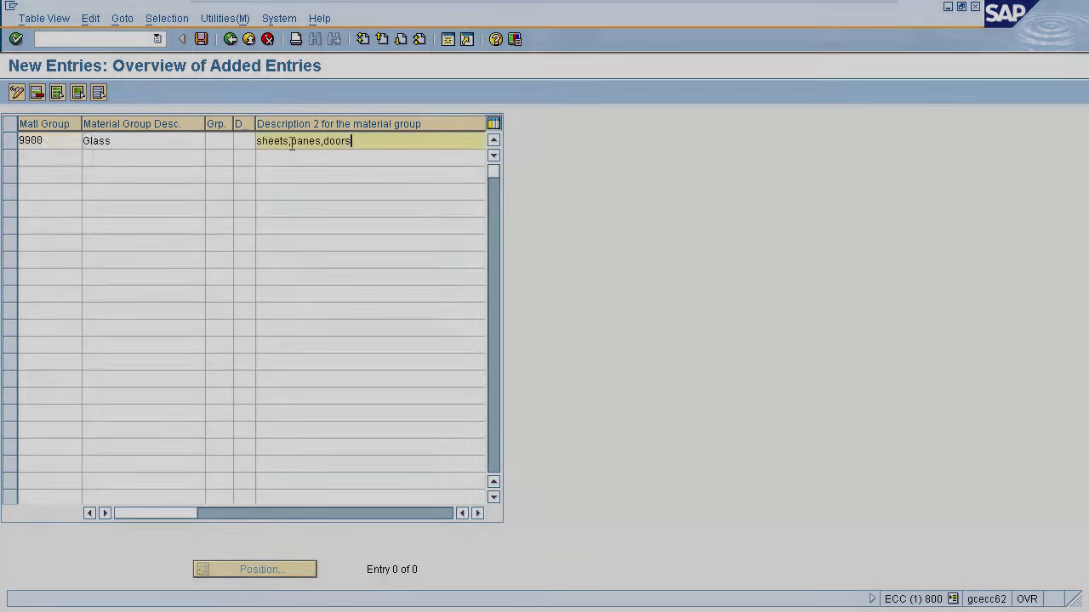
key(Return)
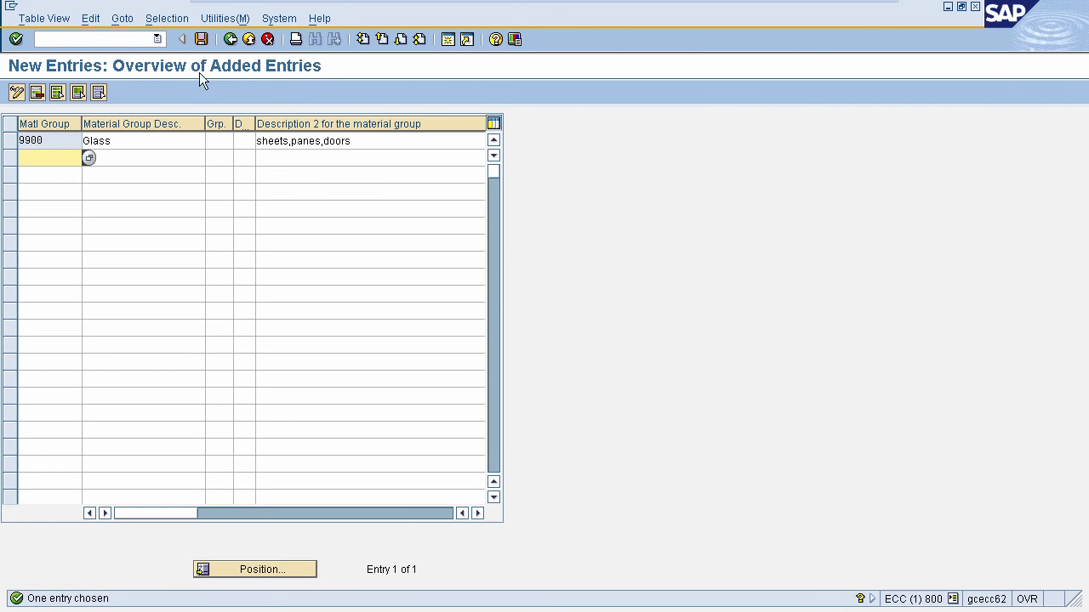
Save the Glass material group under customizing request ECCK900008 and return to the material groups overview
click(201, 40)
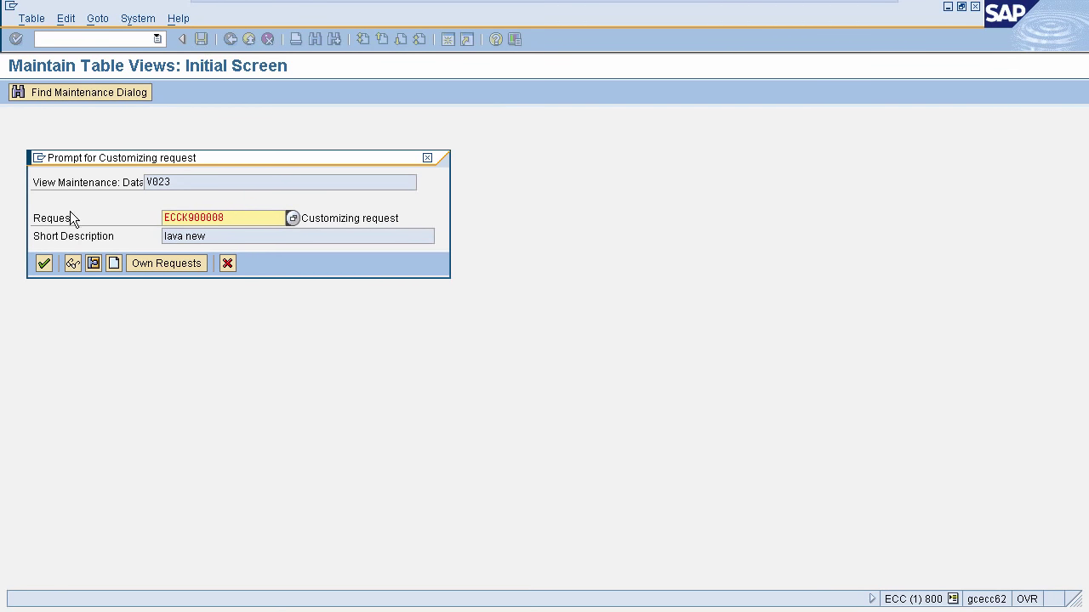
click(44, 265)
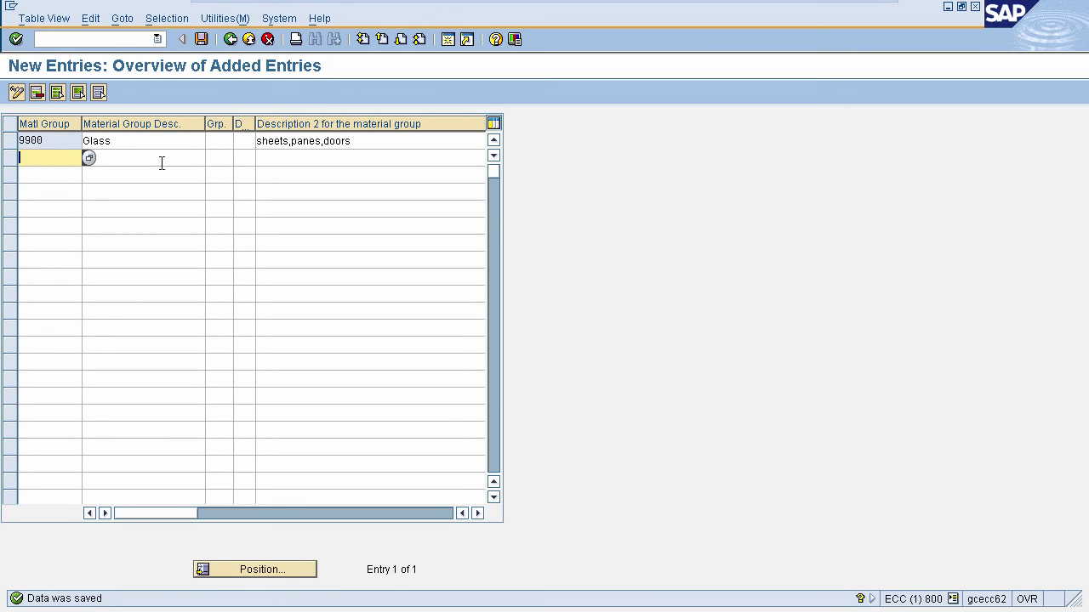
click(267, 39)
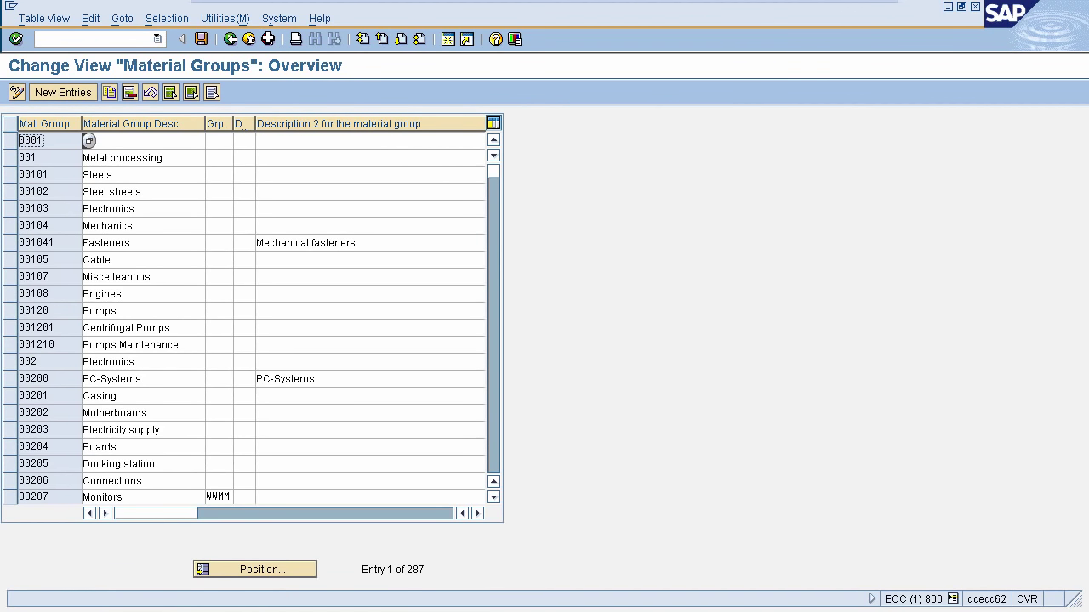
Return to the IMG structure, collapse Settings for Key Fields, and open Define Number Ranges for Each Material Type under Basic Settings, Material Types
key(F3)
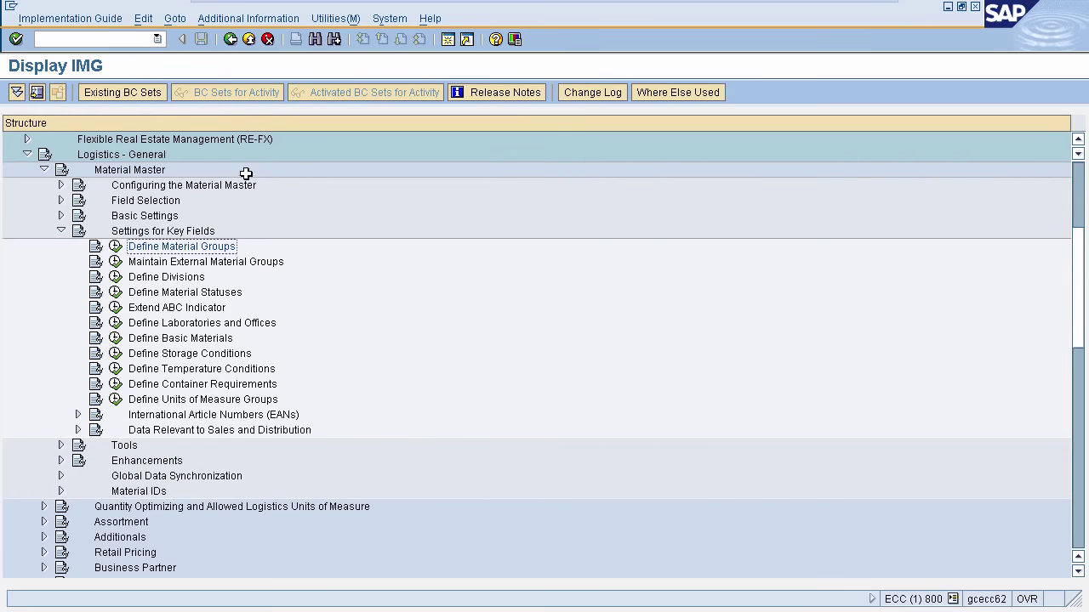
click(61, 231)
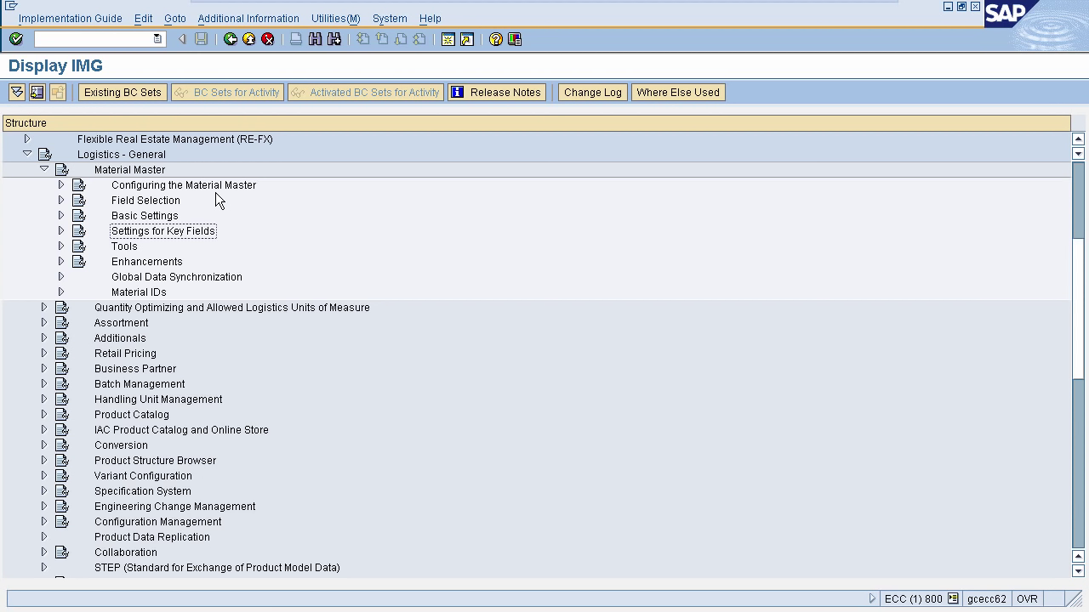
click(121, 156)
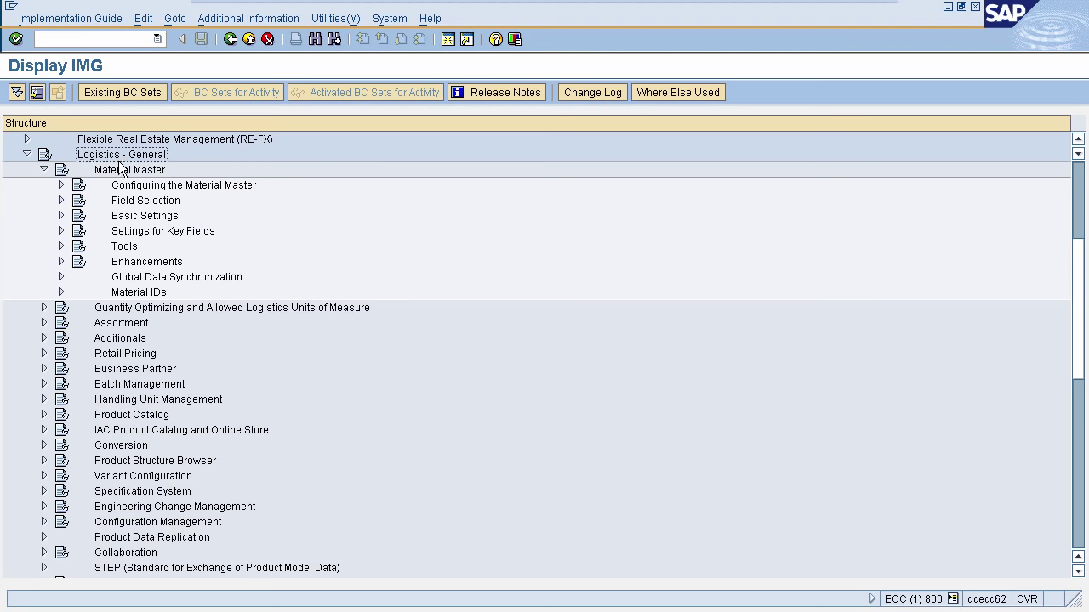
click(120, 173)
click(60, 217)
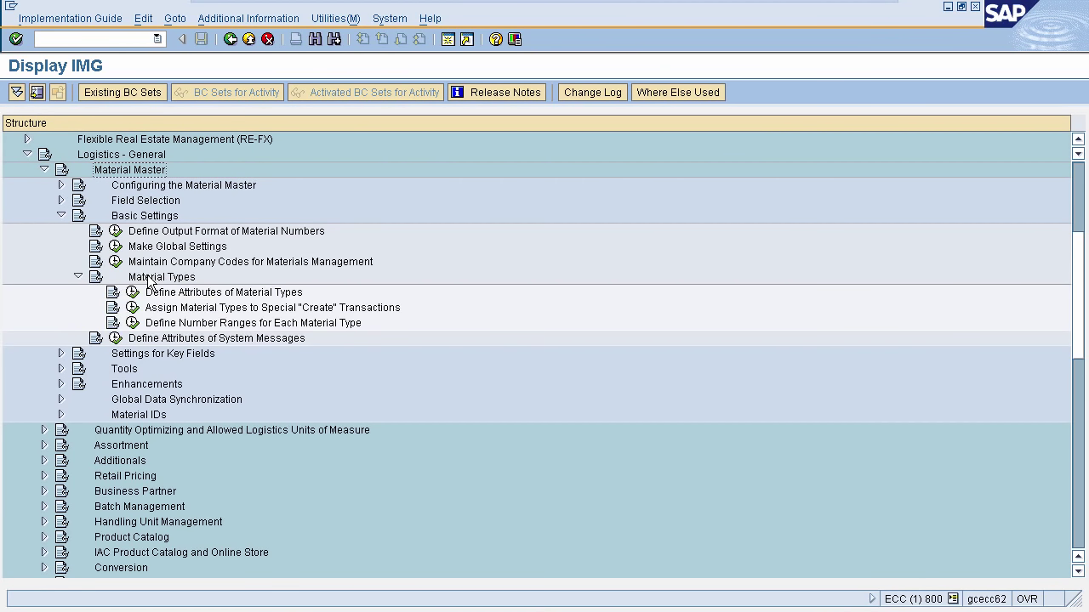
click(150, 279)
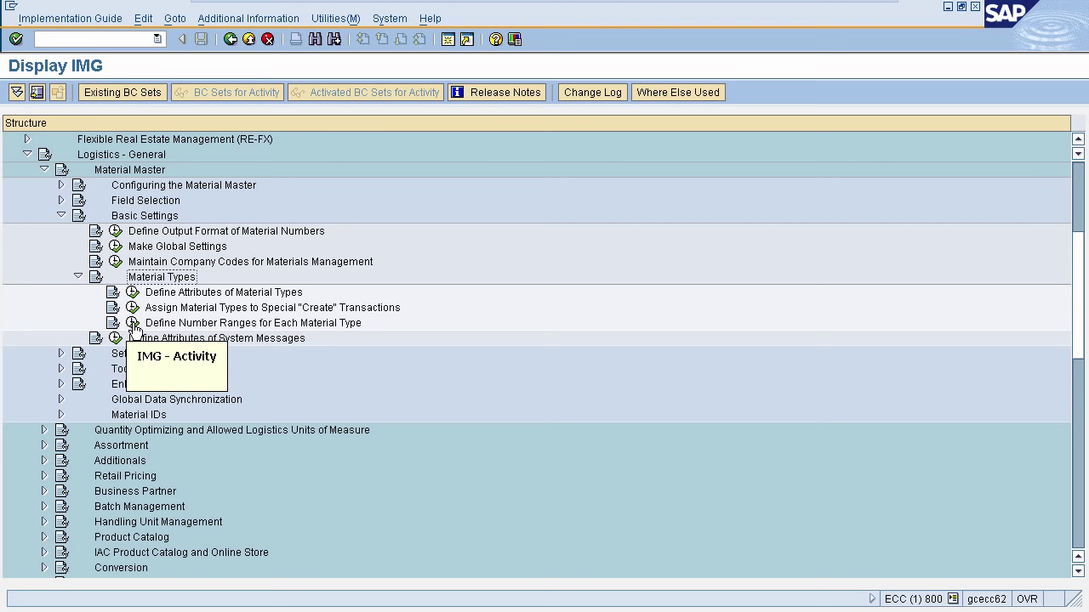
click(133, 323)
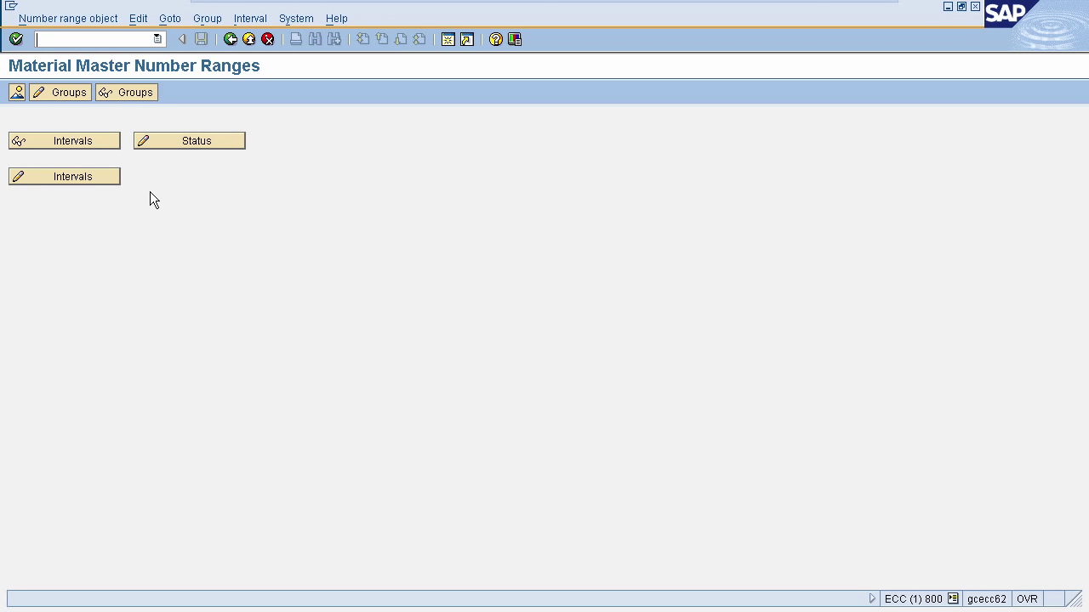
Display the material master number range intervals, examine the first interval's limits, current number and external flag, and return to the initial screen
click(84, 143)
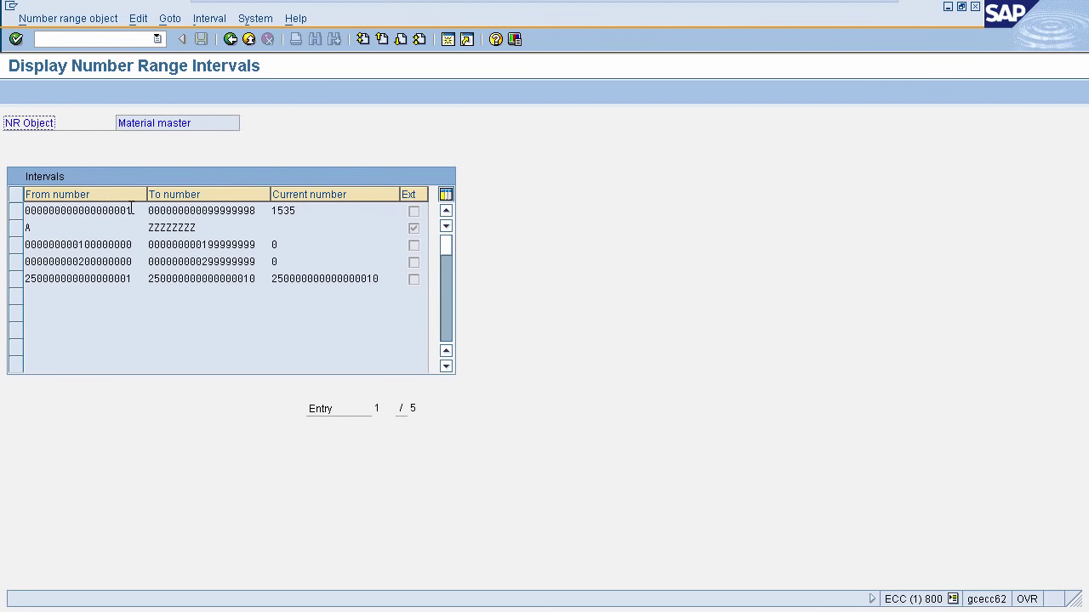
click(134, 210)
click(182, 210)
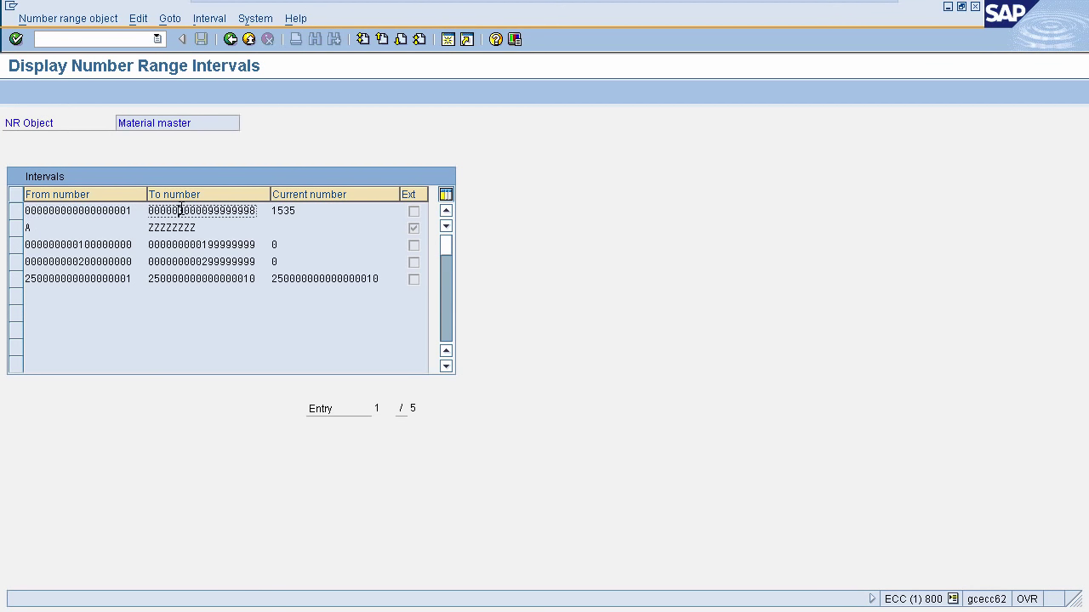
click(300, 210)
click(415, 212)
click(316, 211)
click(231, 41)
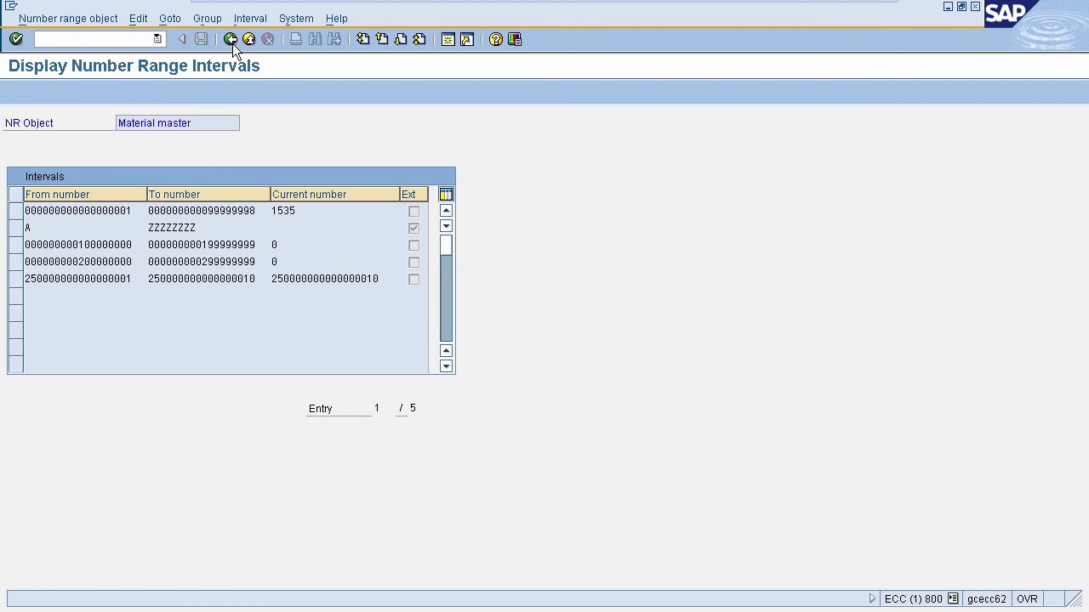
click(232, 41)
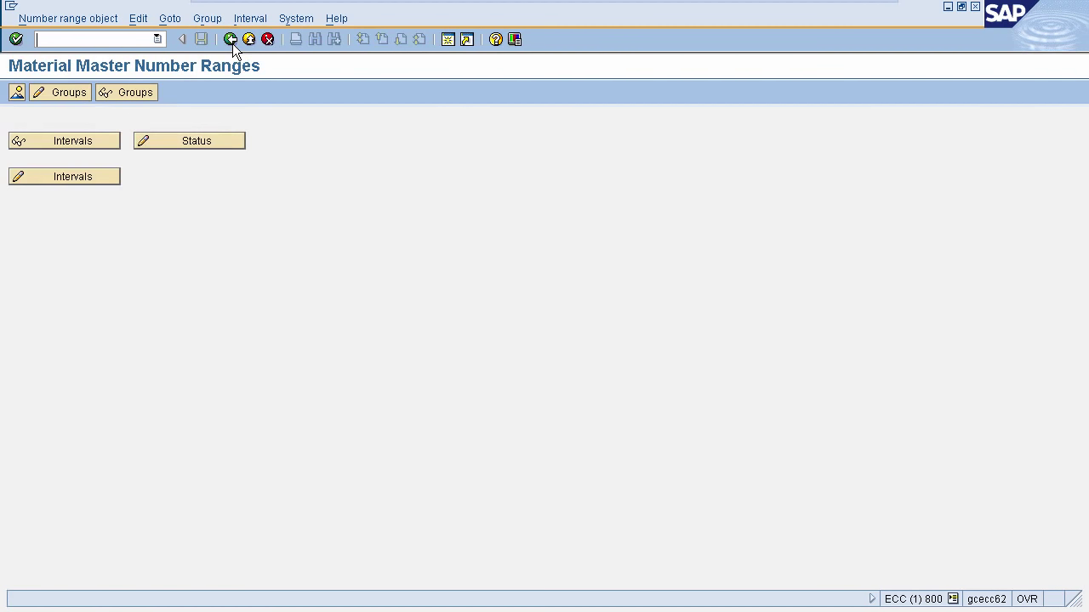
Set the number range status of the first interval to current number 1534, save past the transport notice, and return to the initial screen
click(192, 142)
click(192, 142)
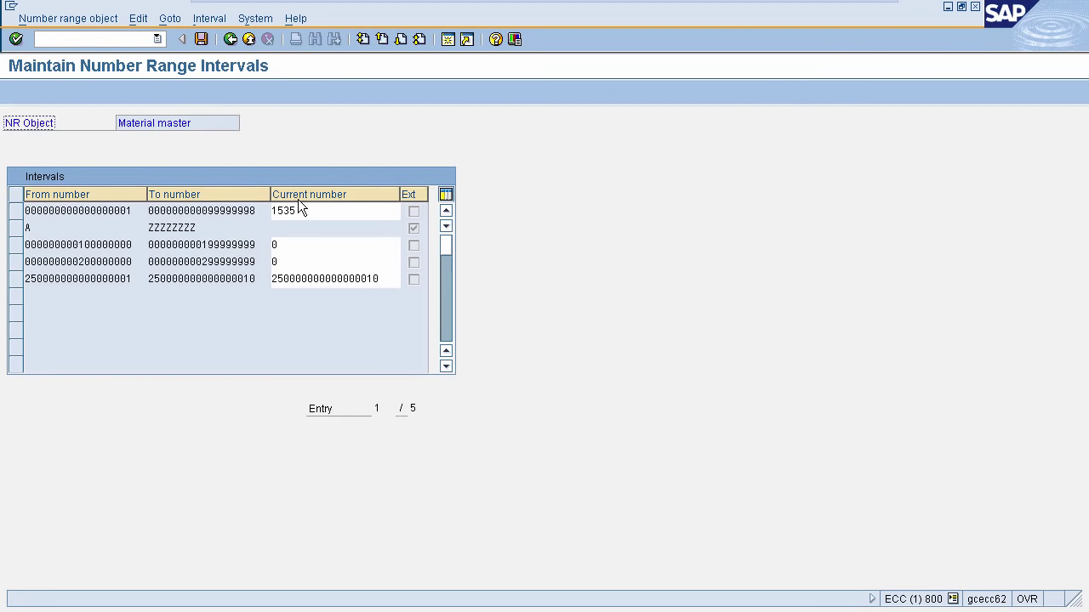
click(309, 213)
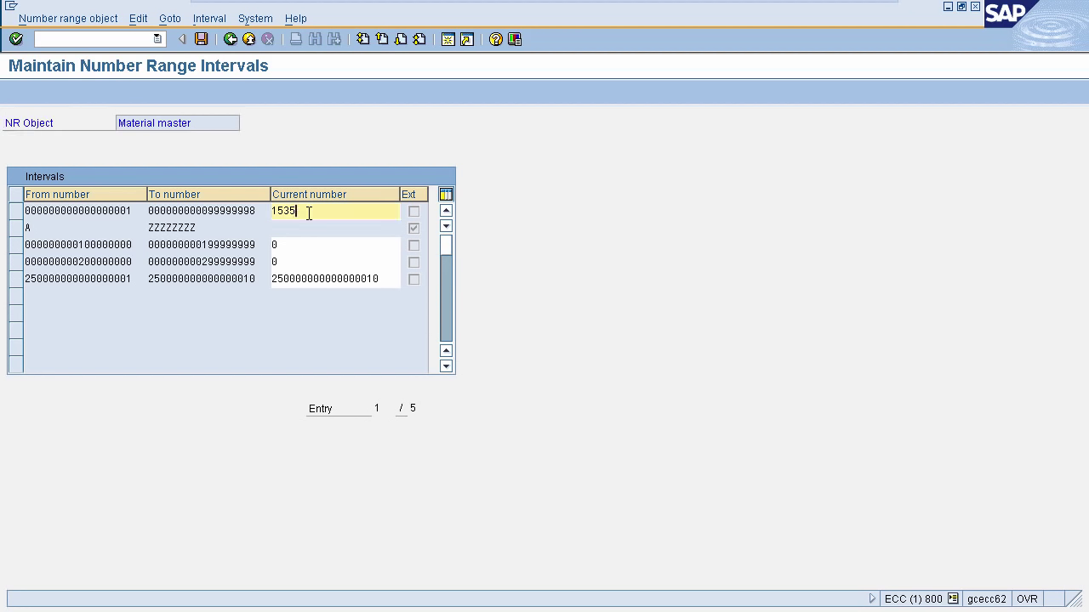
key(BackSpace)
text(4)
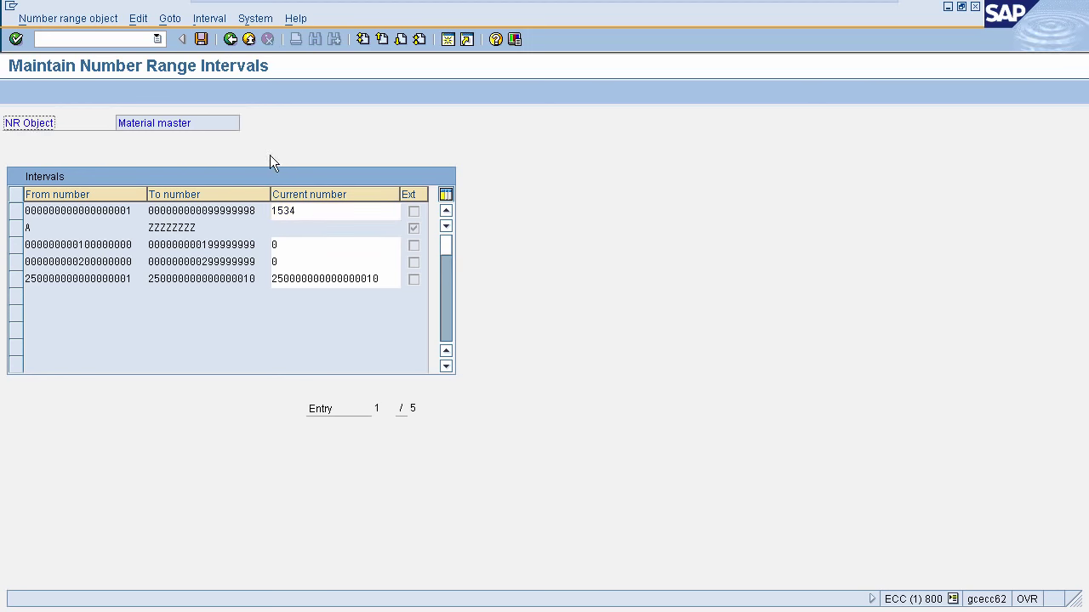
click(200, 40)
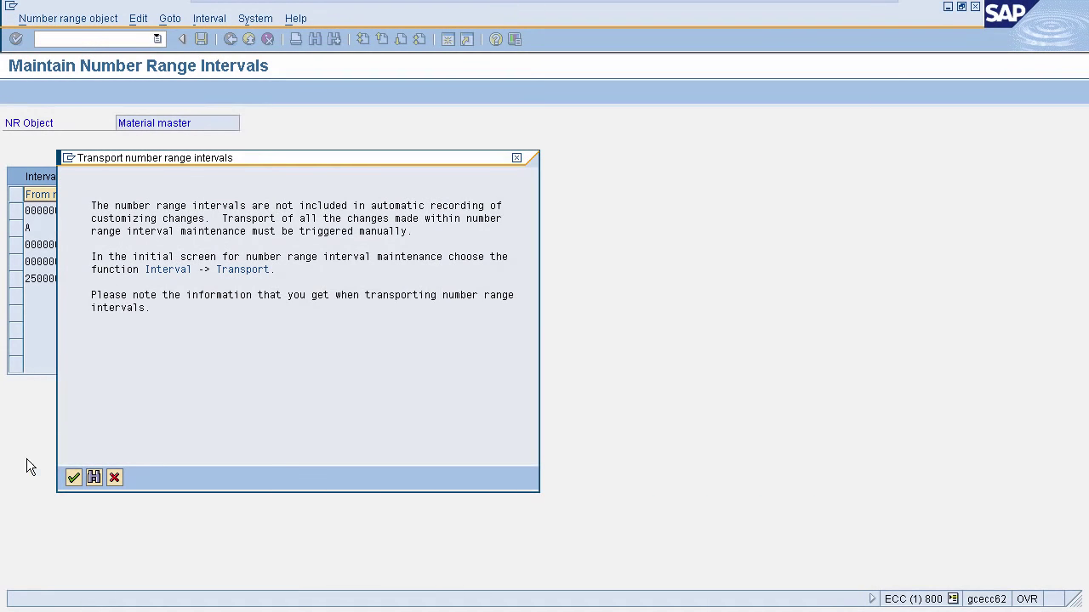
click(74, 477)
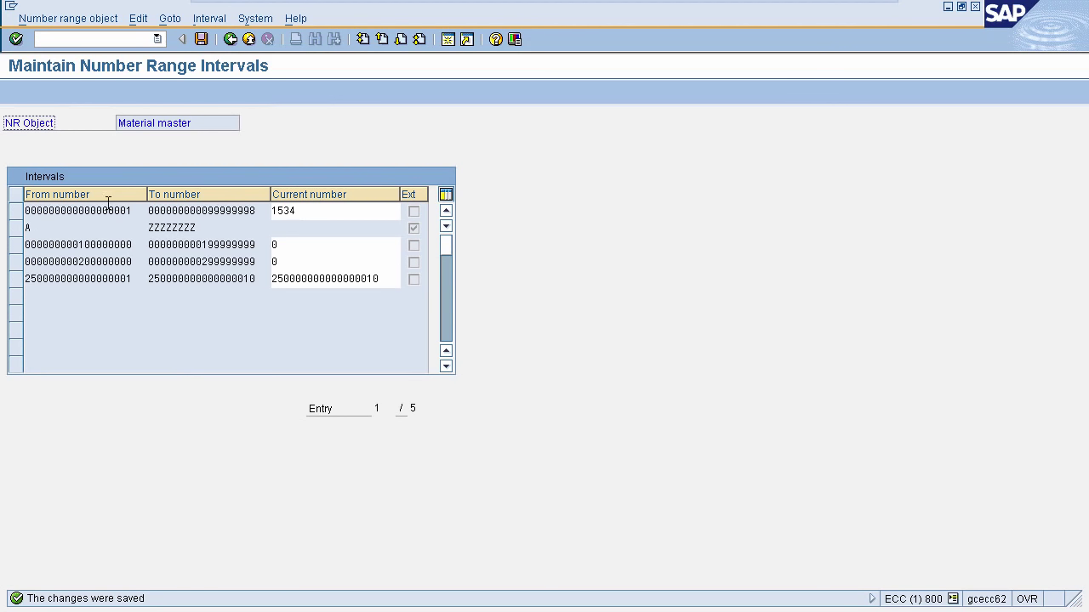
click(185, 209)
click(230, 39)
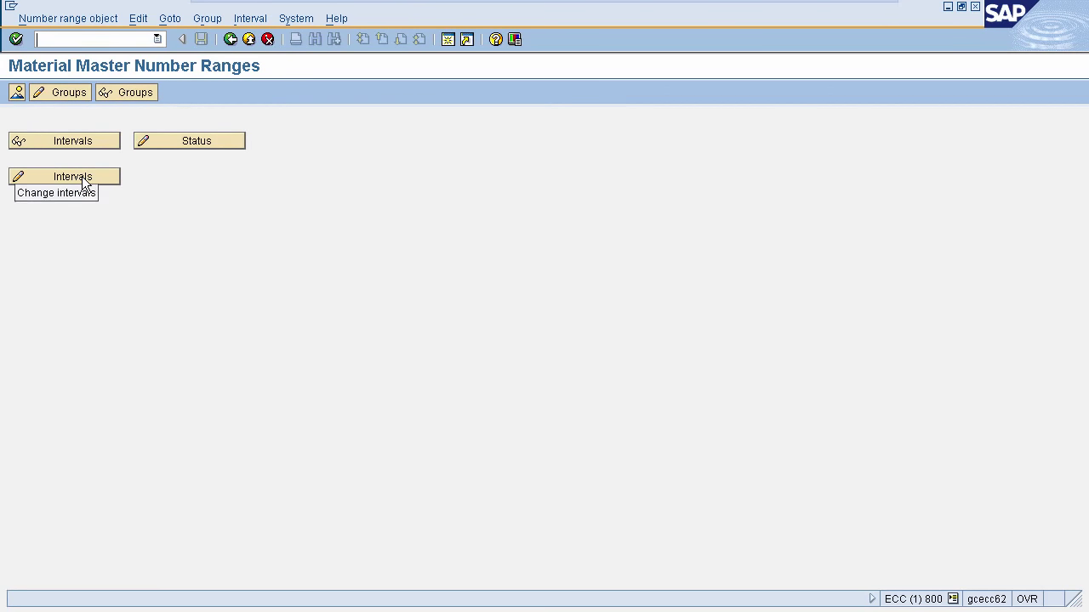
click(82, 176)
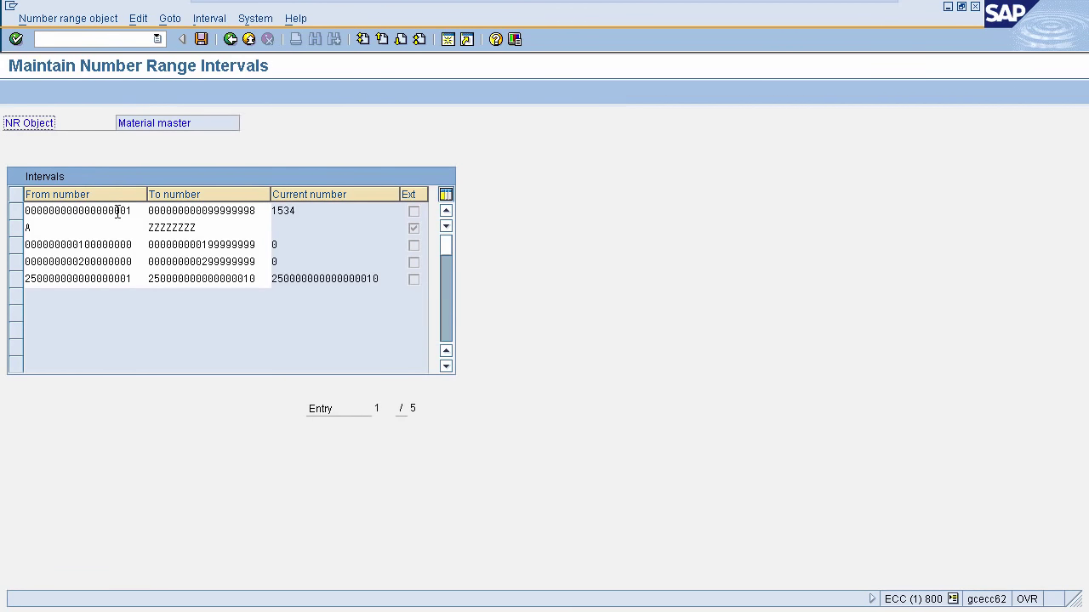
click(199, 210)
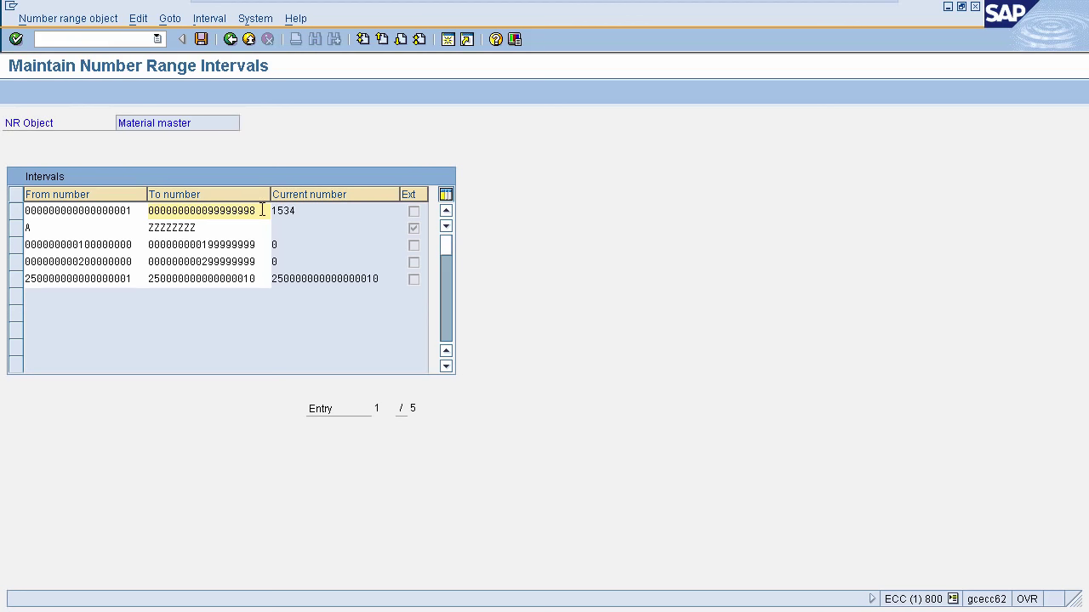
click(261, 210)
key(BackSpace)
text(7)
click(201, 39)
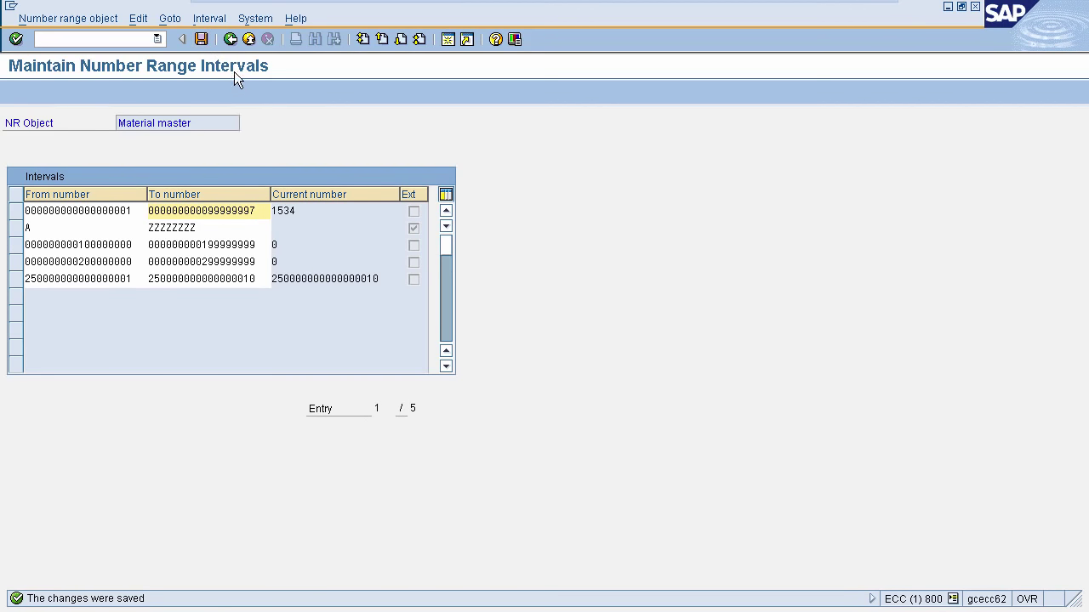
click(229, 40)
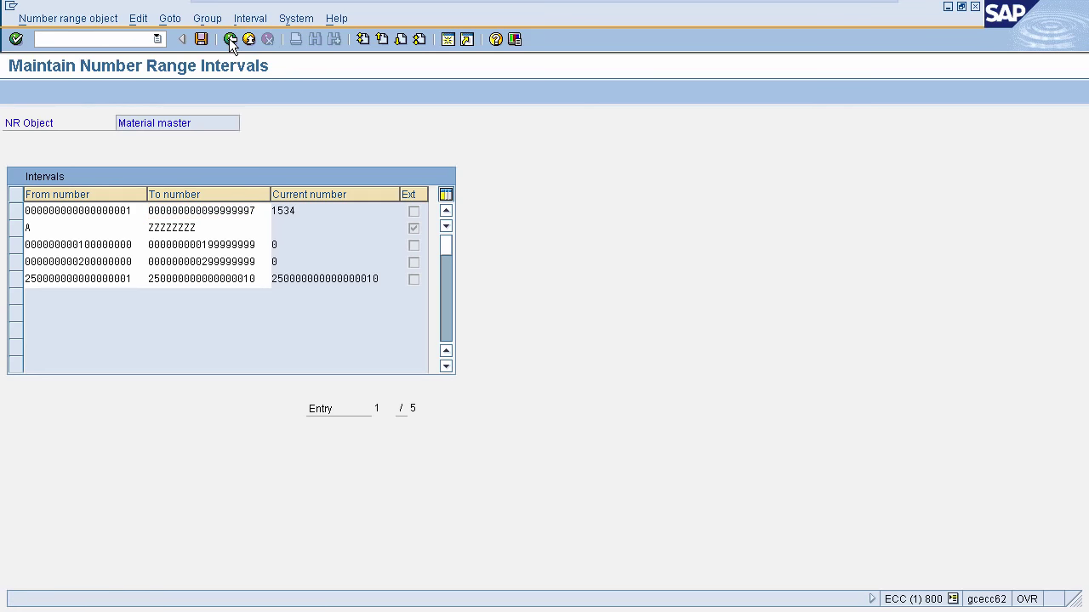
click(230, 39)
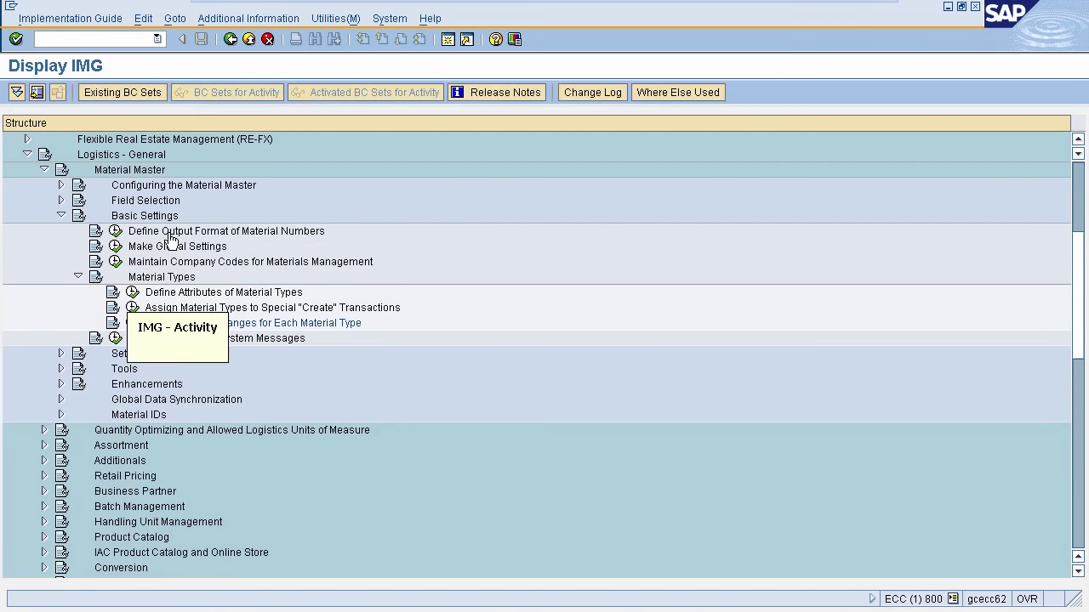
Collapse Material Types and call the Create Material transaction directly with the command /nmm01
click(77, 277)
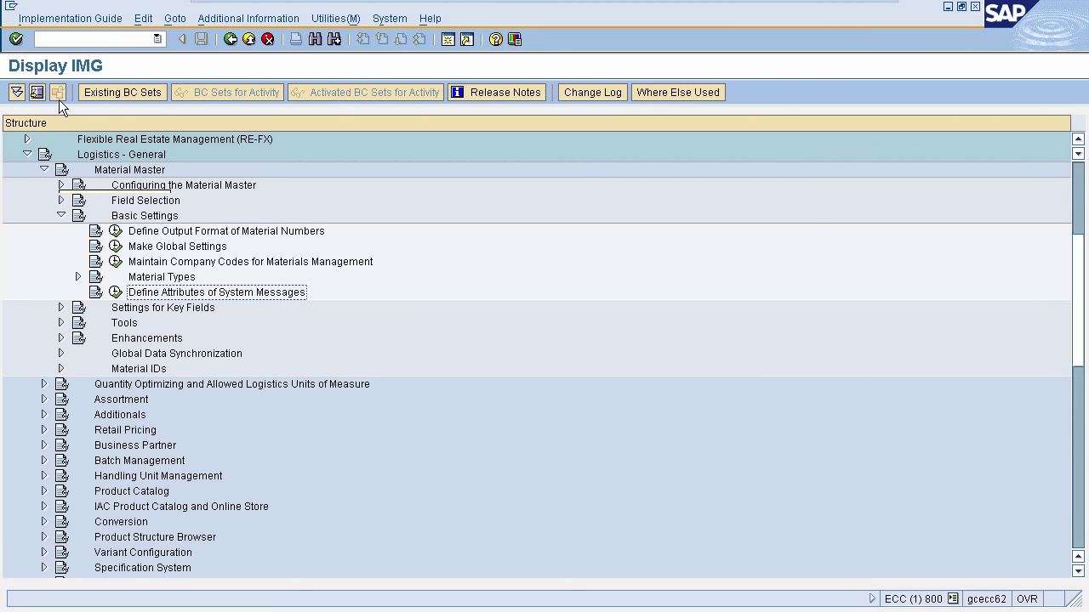
click(47, 38)
text(/nmm01)
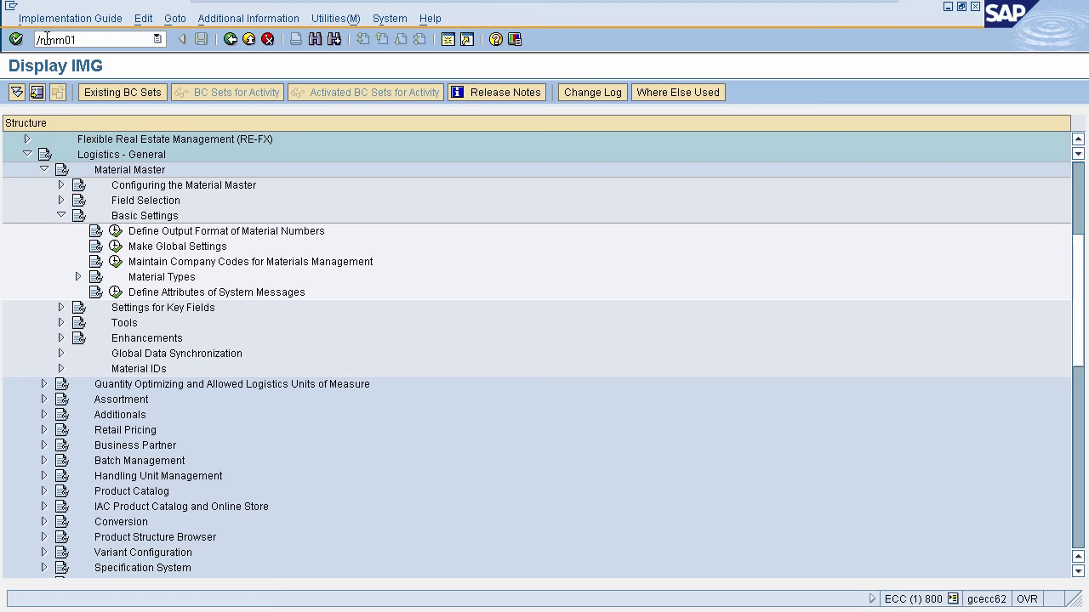
key(Return)
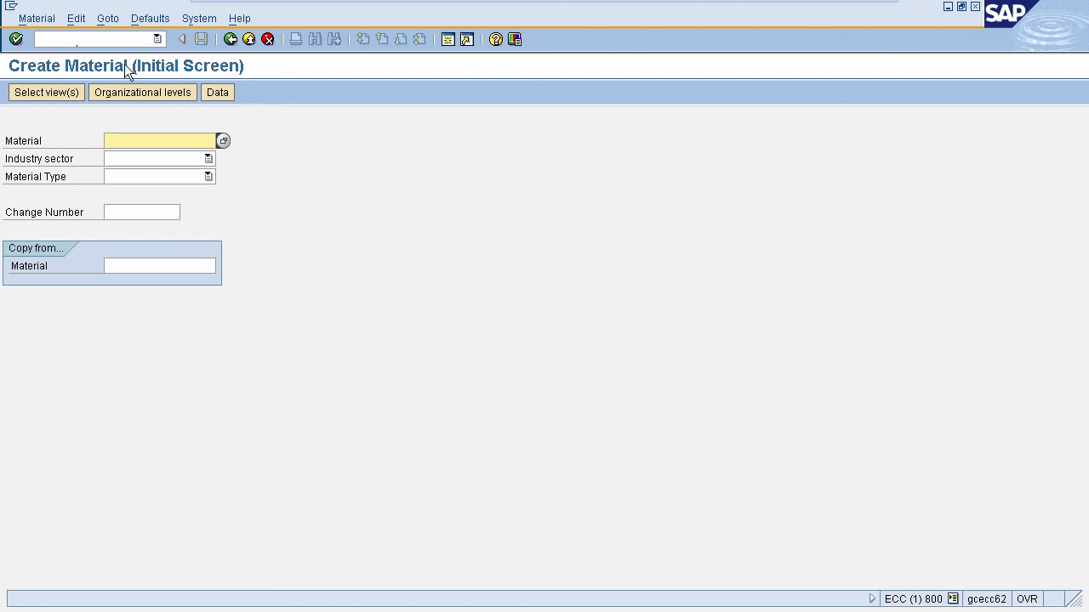
Return to SAP Easy Access with /n and open MM01 - Immediately under Logistics, Materials Management, Material Master, Material, Create (General)
click(84, 38)
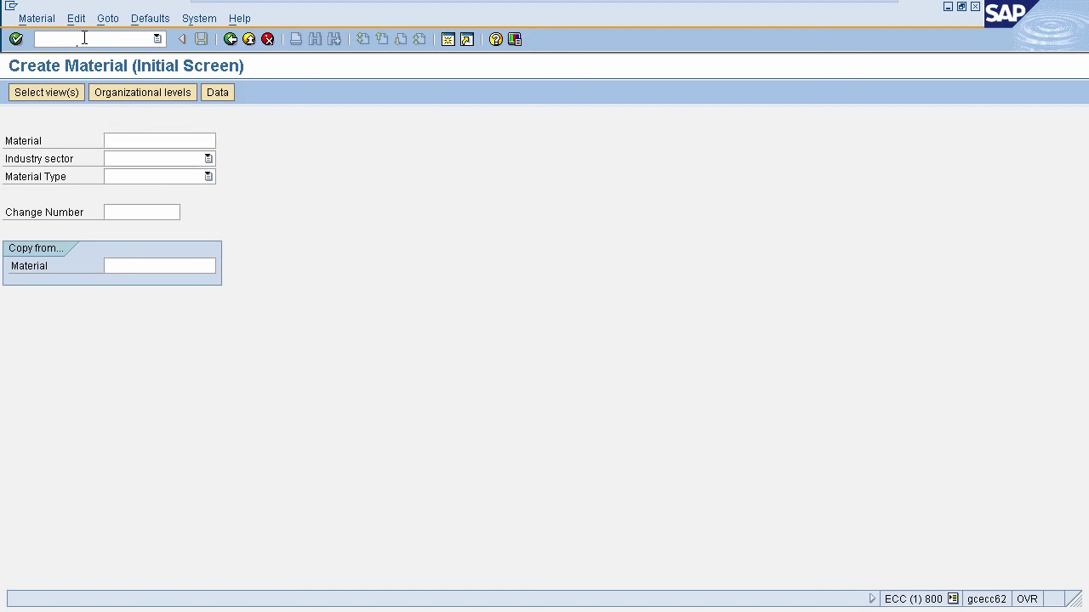
text(/n)
key(Return)
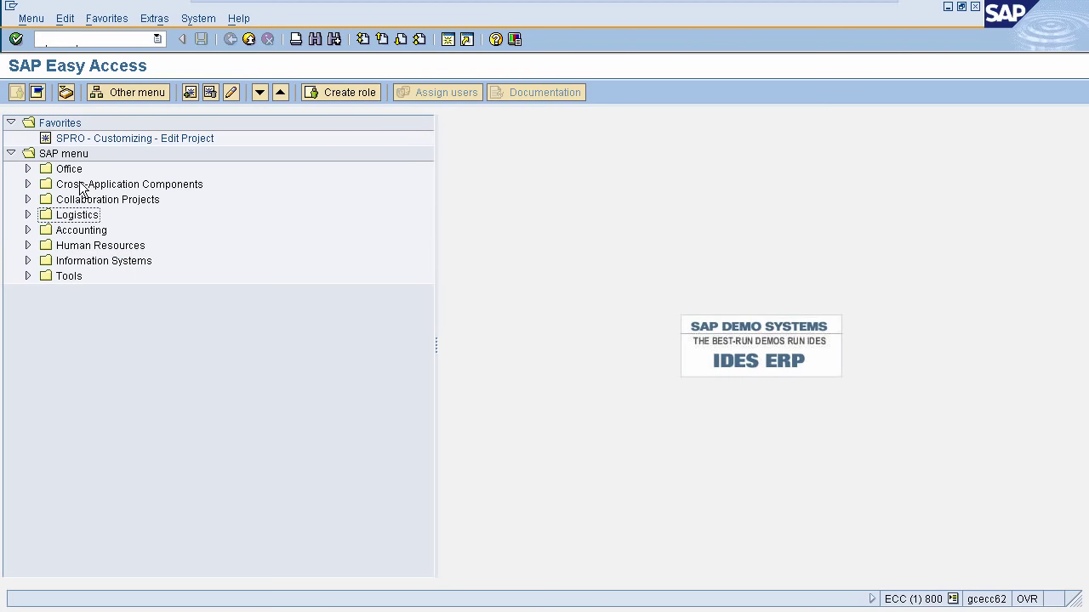
click(27, 215)
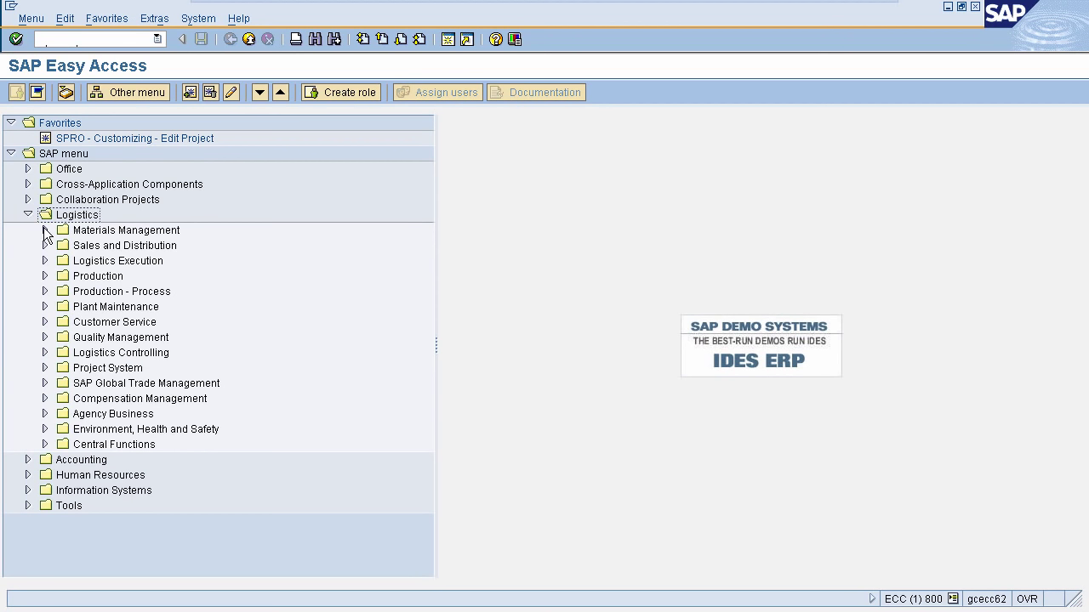
click(46, 231)
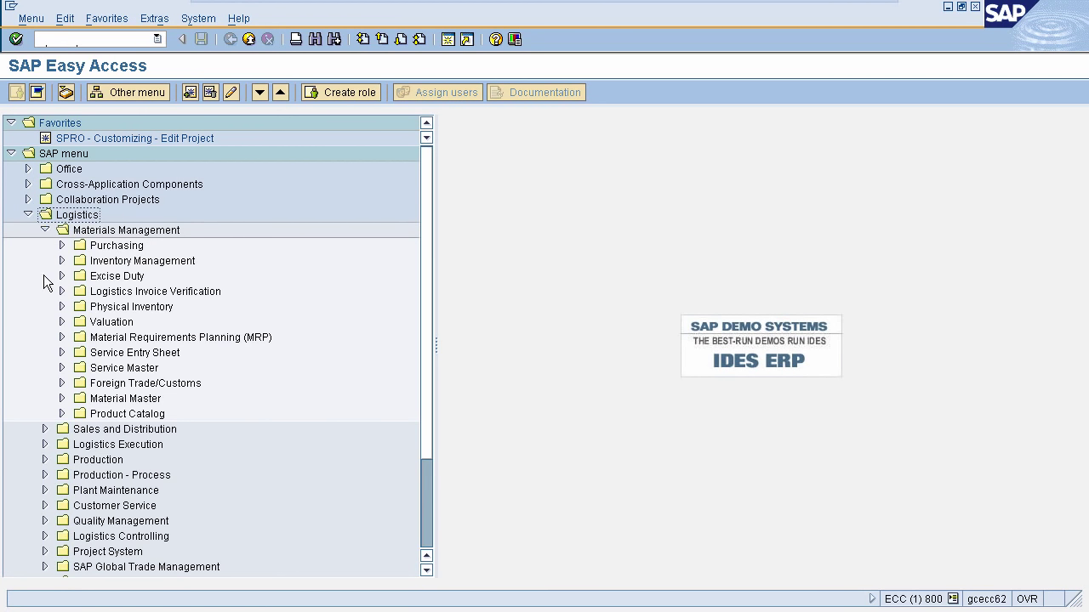
click(61, 398)
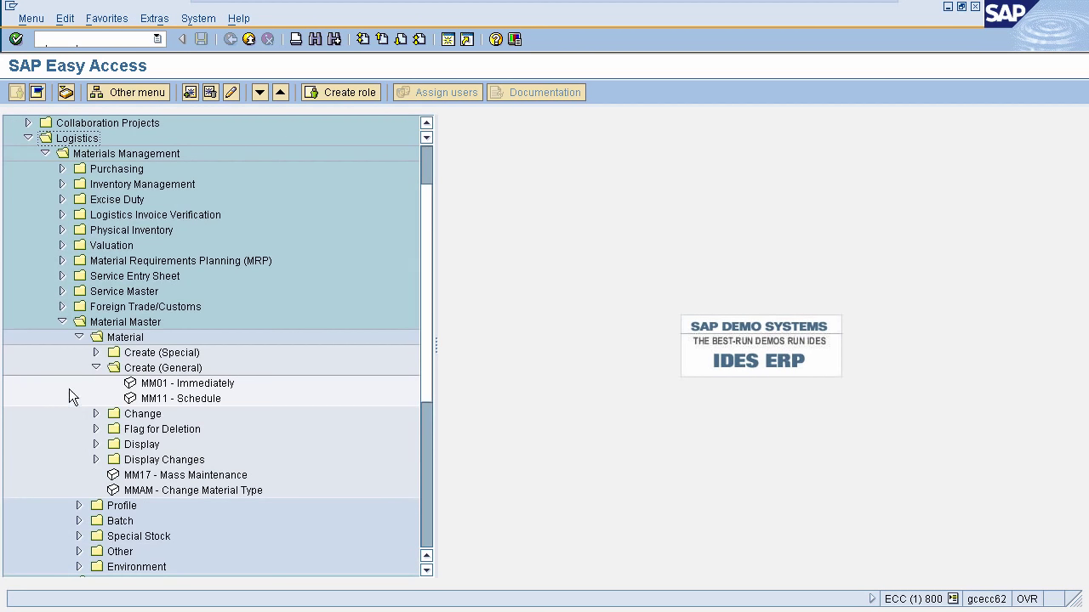
click(145, 371)
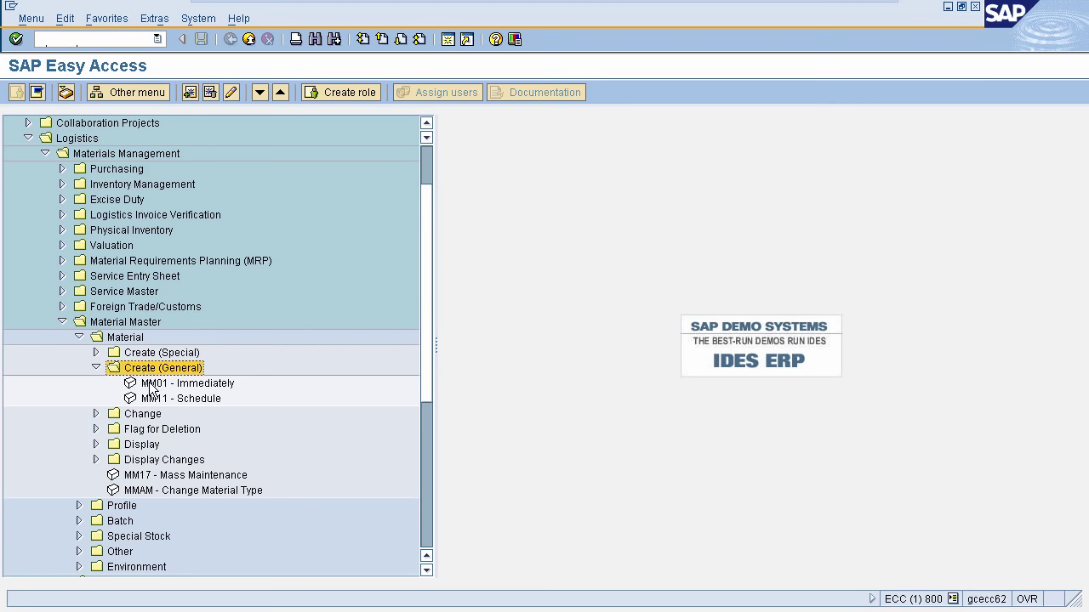
double_click(149, 384)
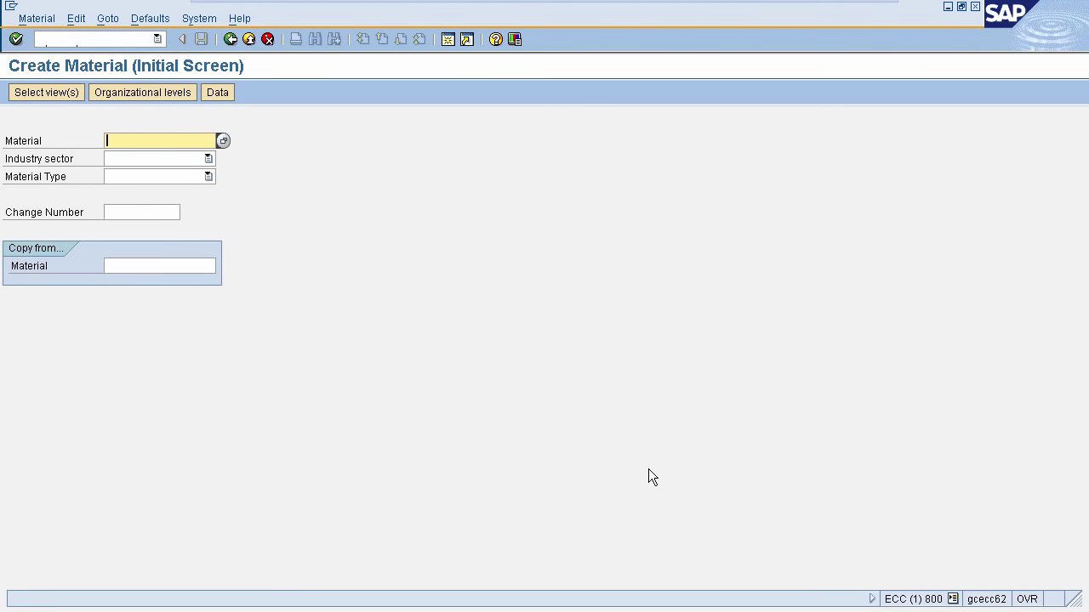
Check the transaction code of the Create Material screen in the system information and view the available industry sectors
click(954, 598)
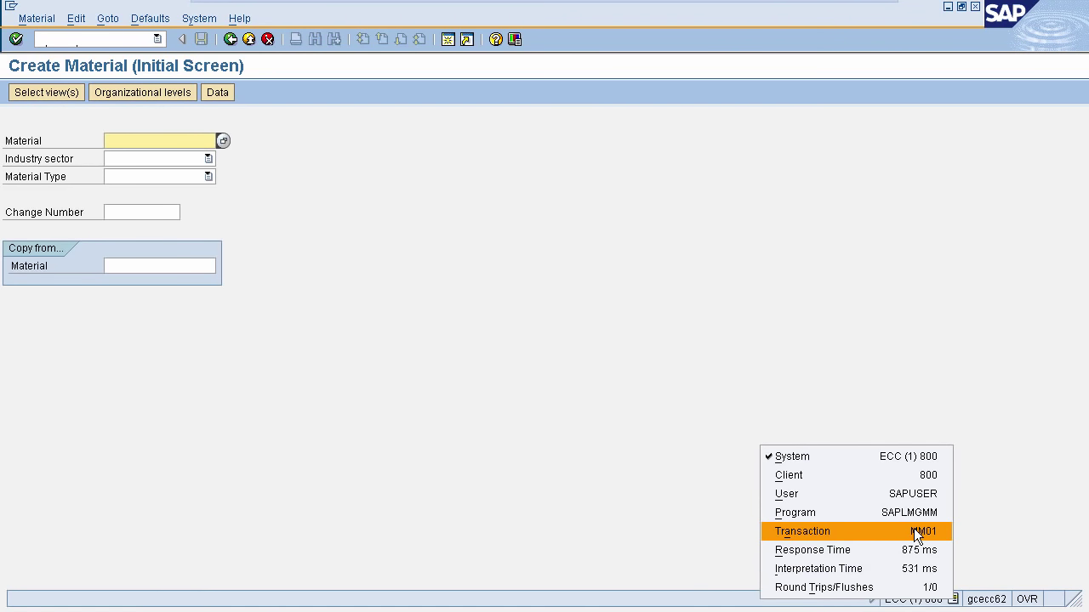
click(682, 473)
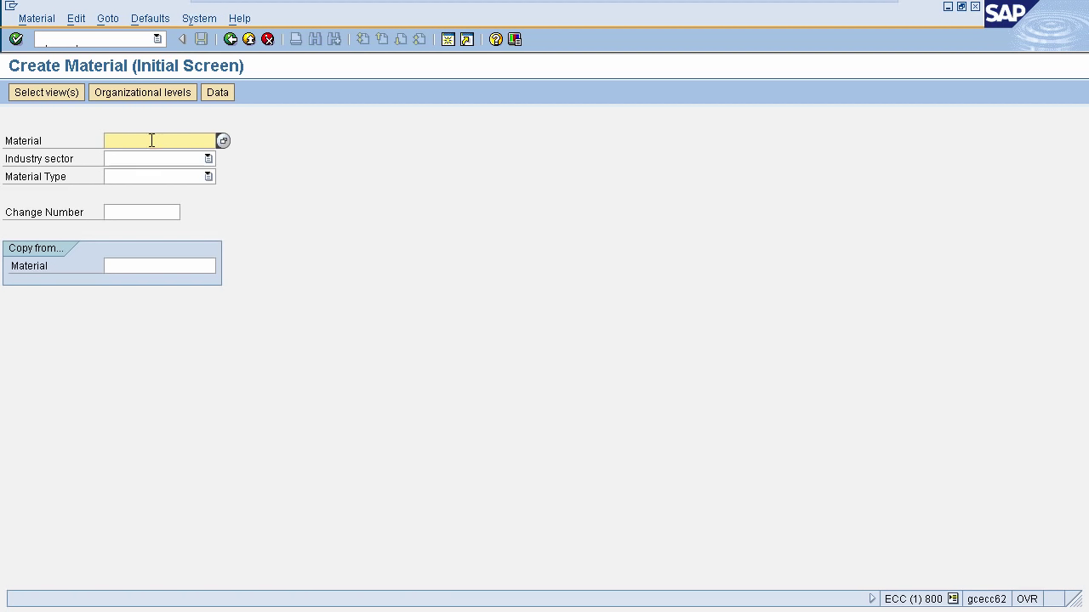
click(136, 162)
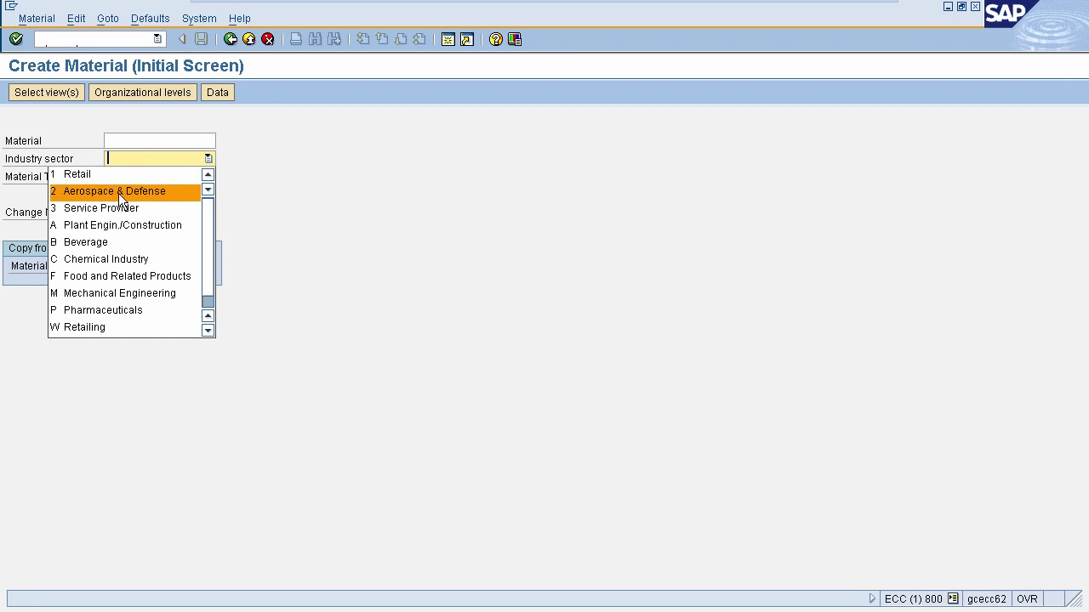
click(120, 162)
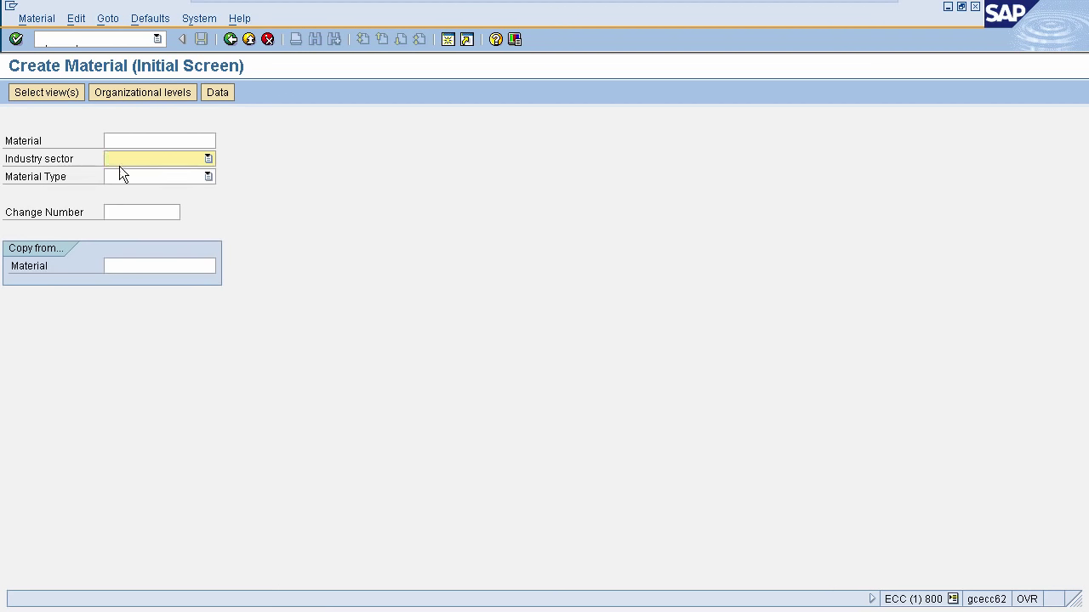
click(117, 175)
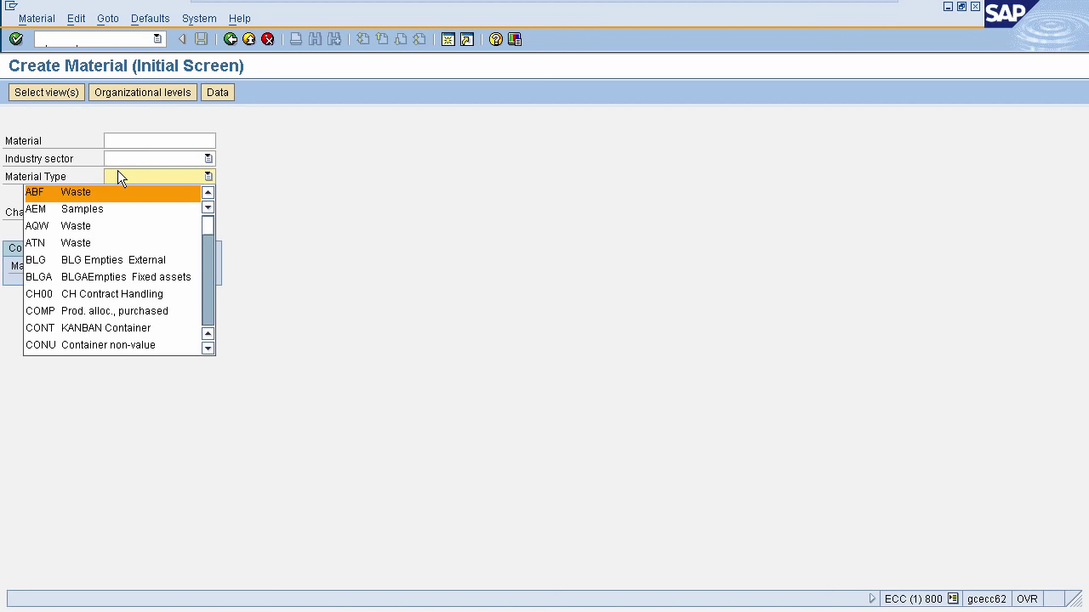
click(117, 173)
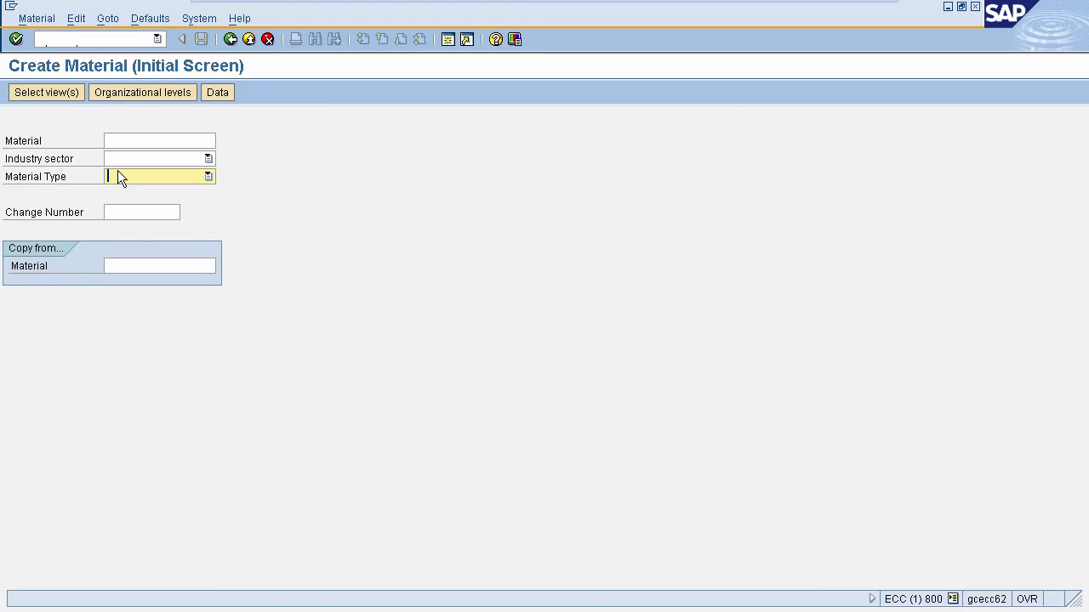
click(115, 265)
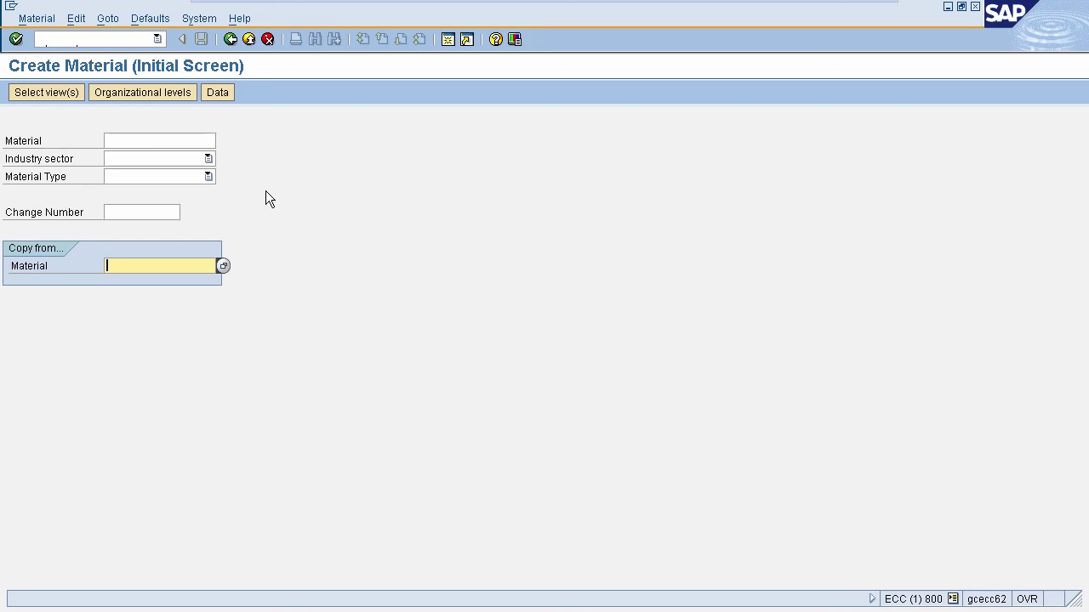
Set the new material's industry sector to C Chemical Industry and its material type to HALB Semi-finished product
click(160, 156)
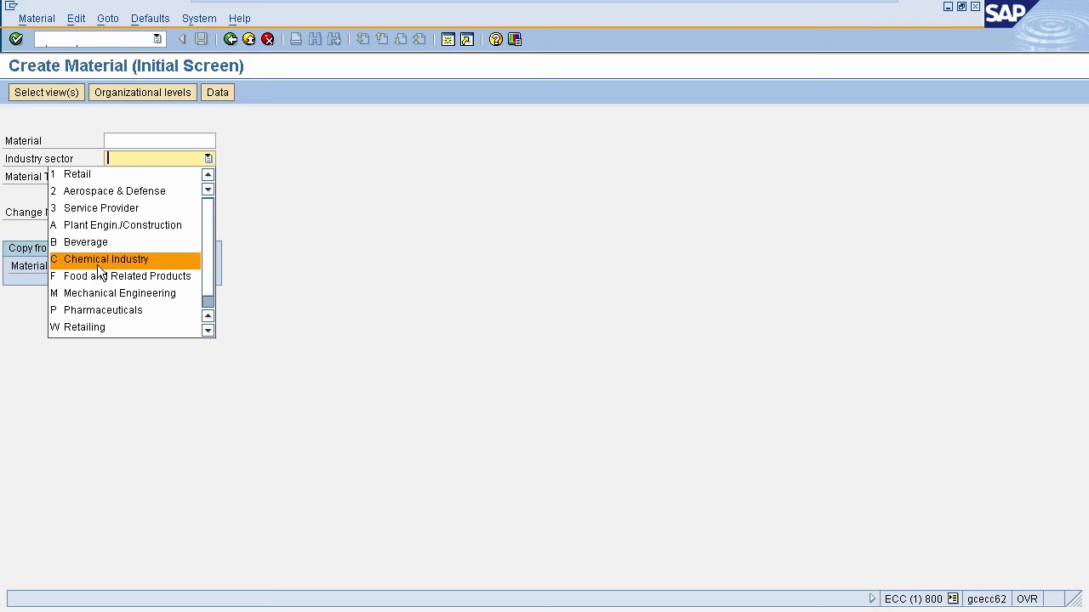
click(98, 260)
click(135, 177)
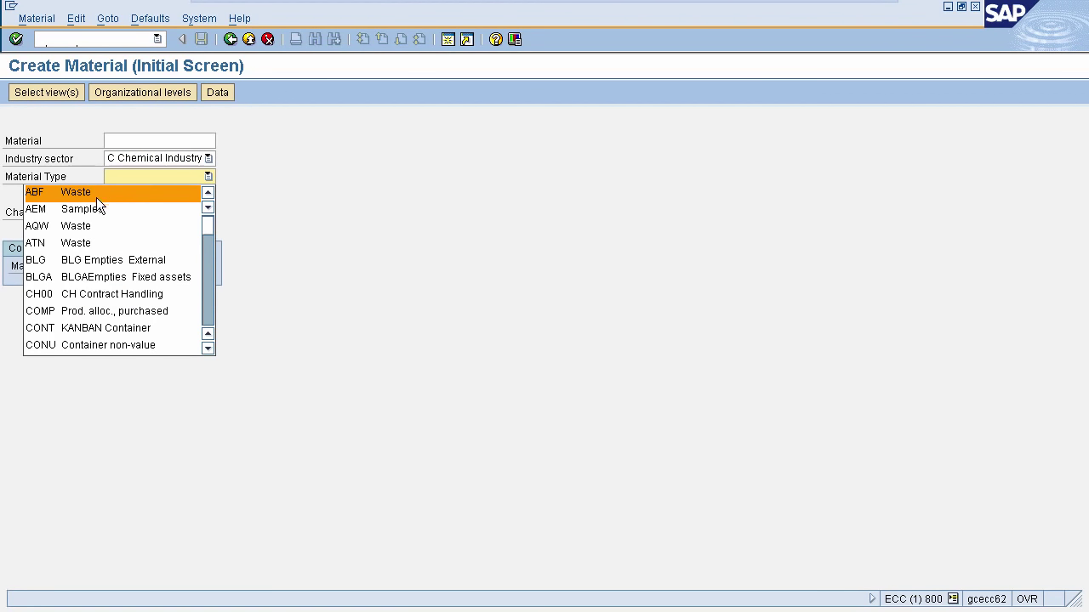
key(h)
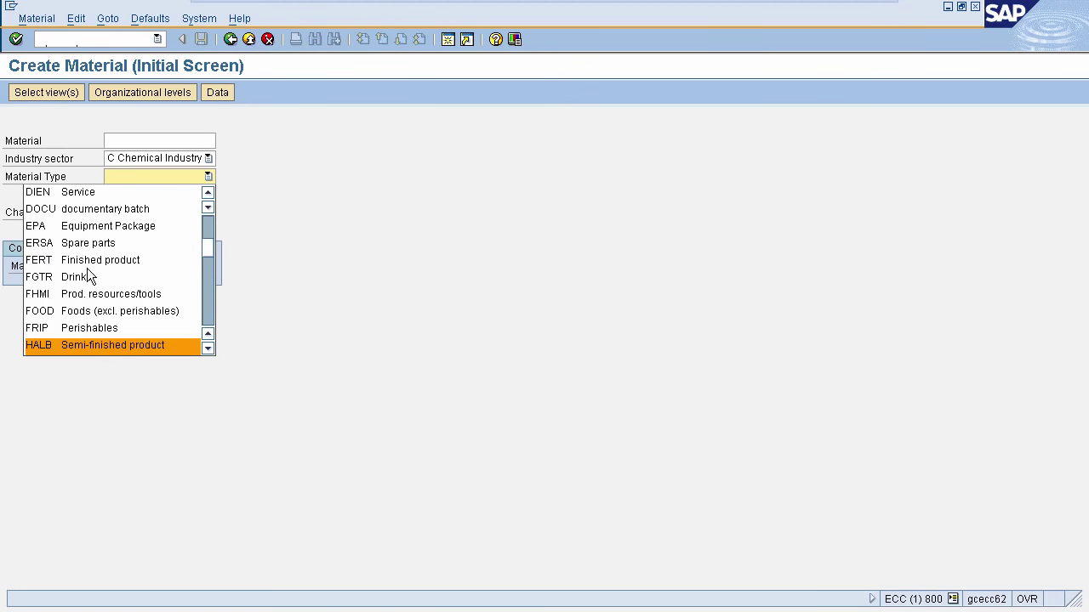
click(68, 342)
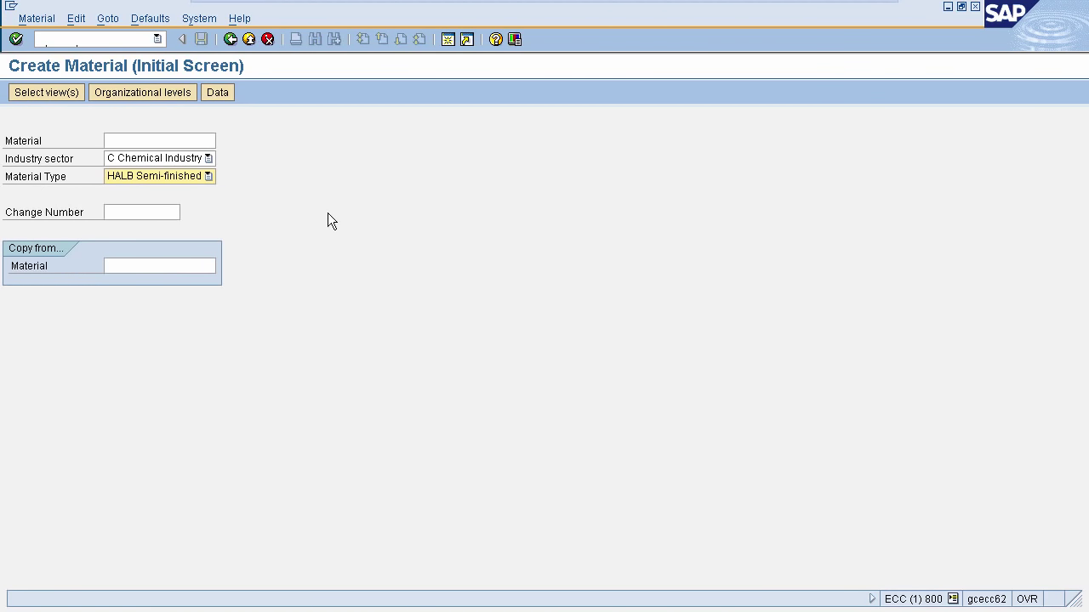
Proceed to the view selection, select all views for the material and continue to the organizational levels
key(Return)
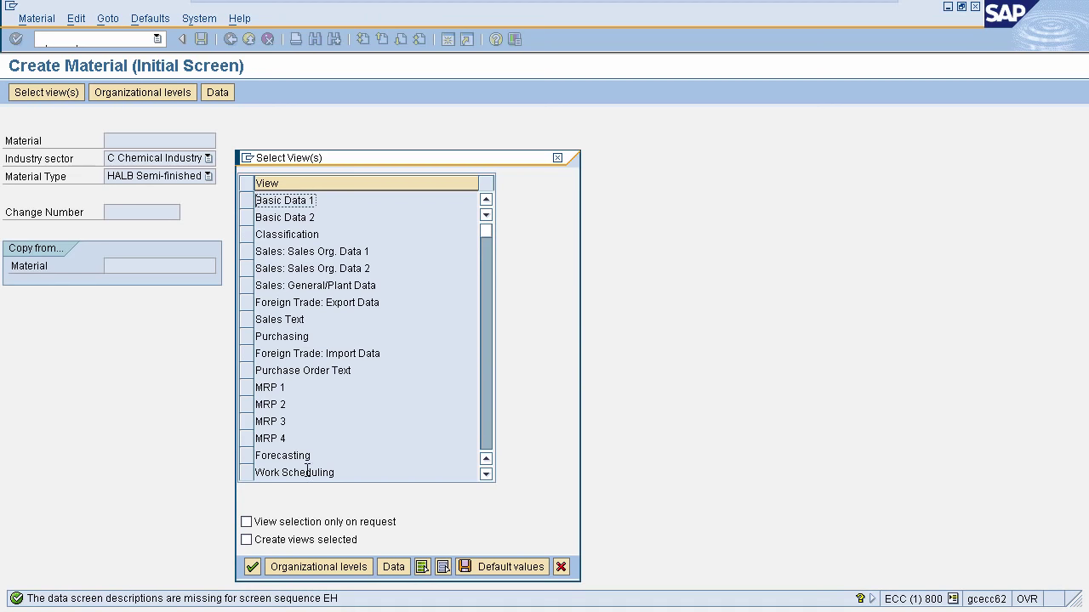
click(423, 569)
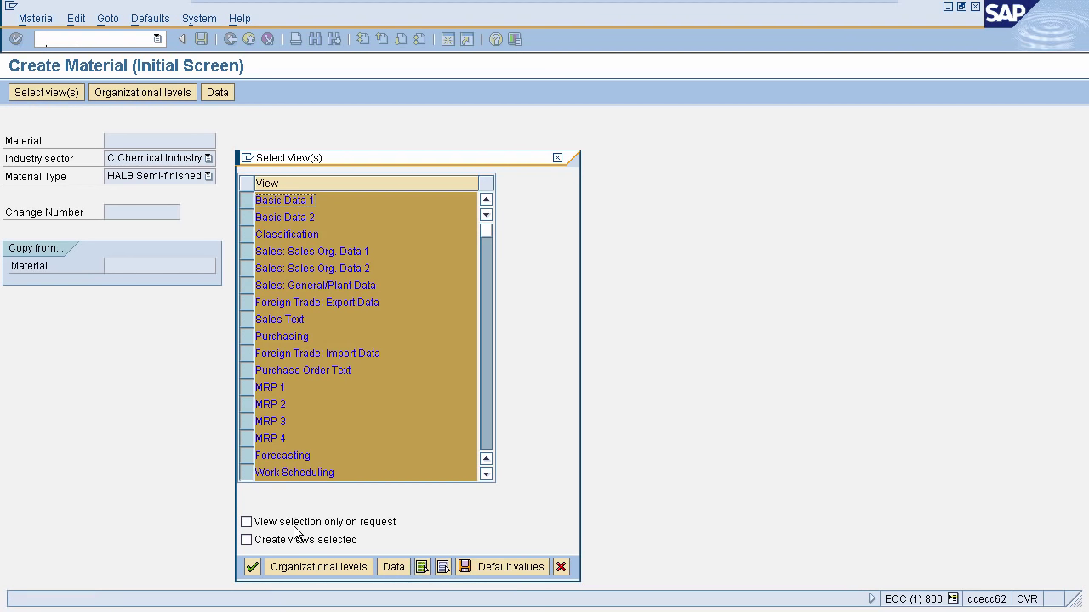
click(253, 565)
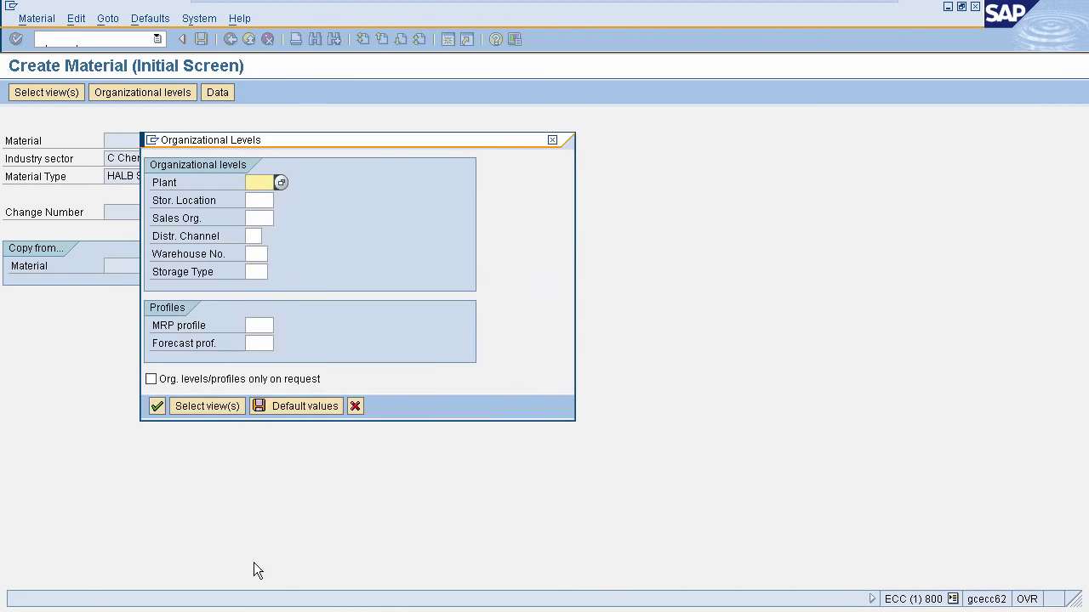
Enter plant 3000 and storage location 0001 as organizational levels
click(253, 219)
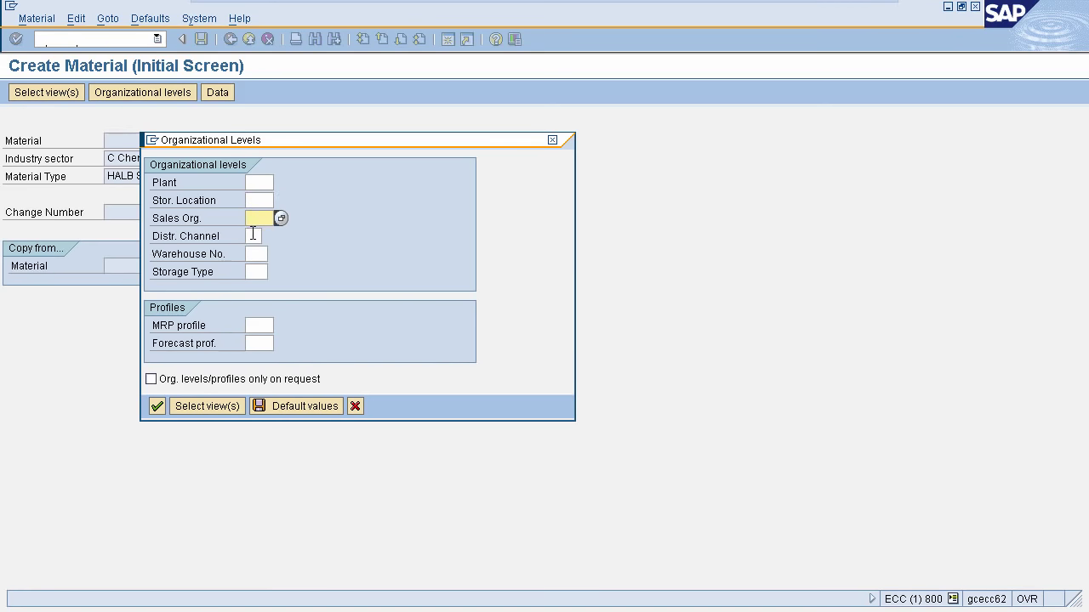
click(252, 236)
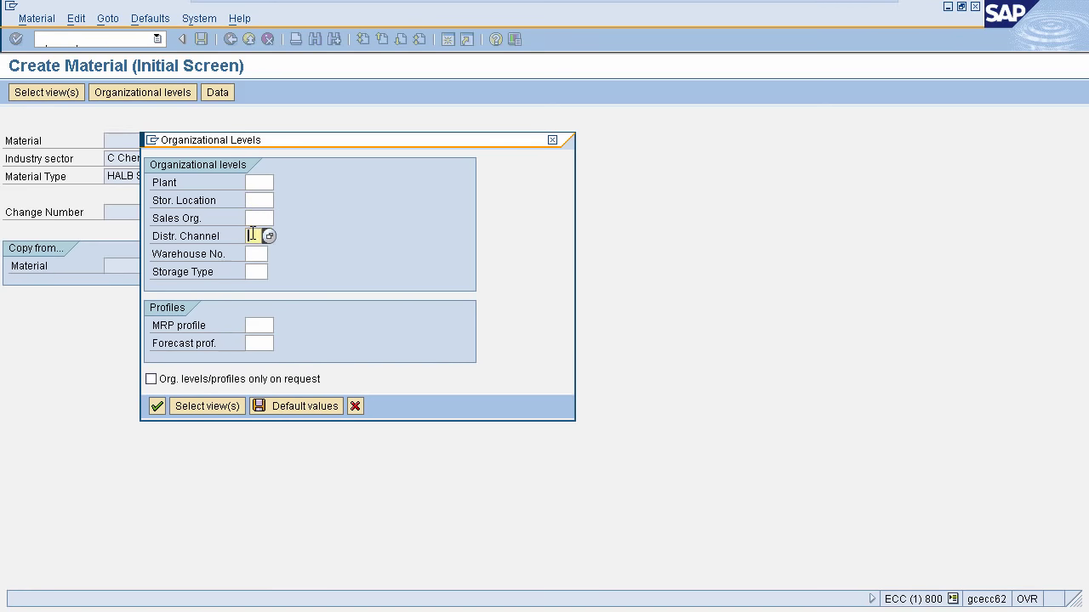
click(255, 184)
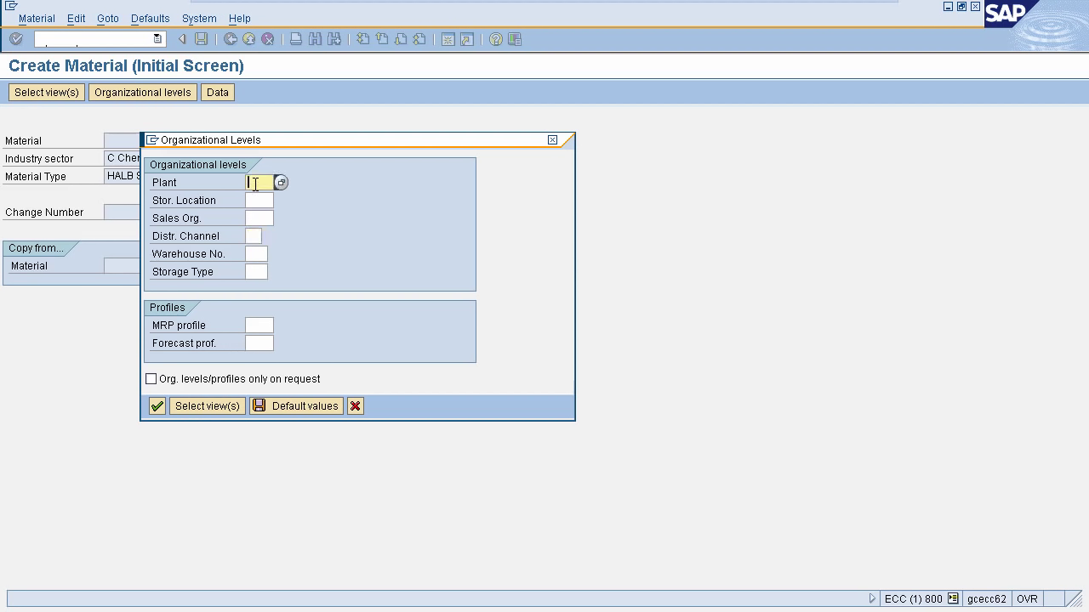
text(3000)
click(255, 200)
text(000)
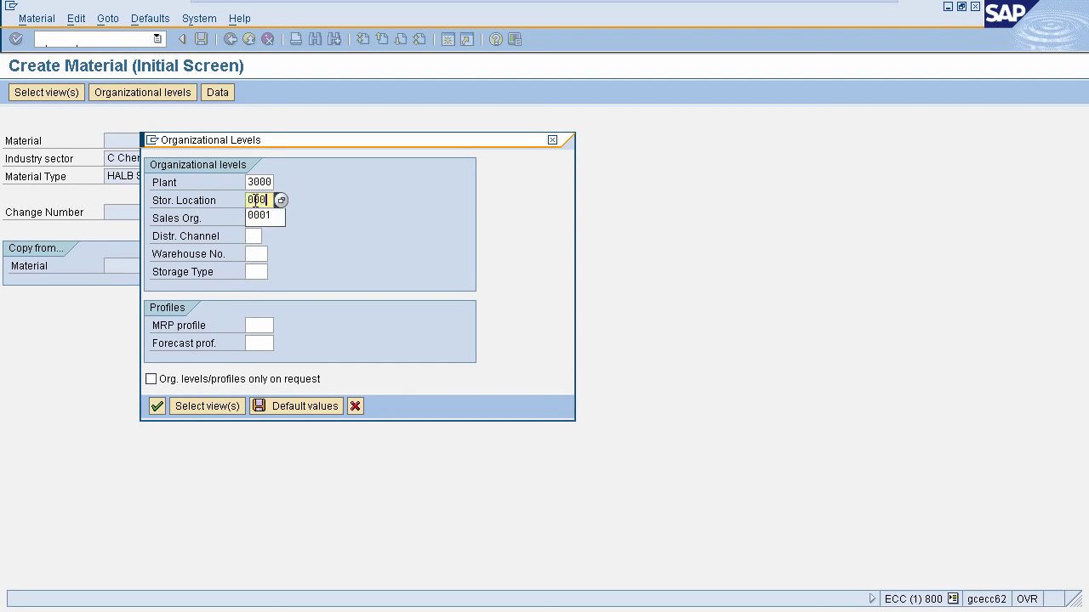
text(1)
Enter sales organization 3000 and distribution channel 01, and confirm the organizational levels
click(262, 218)
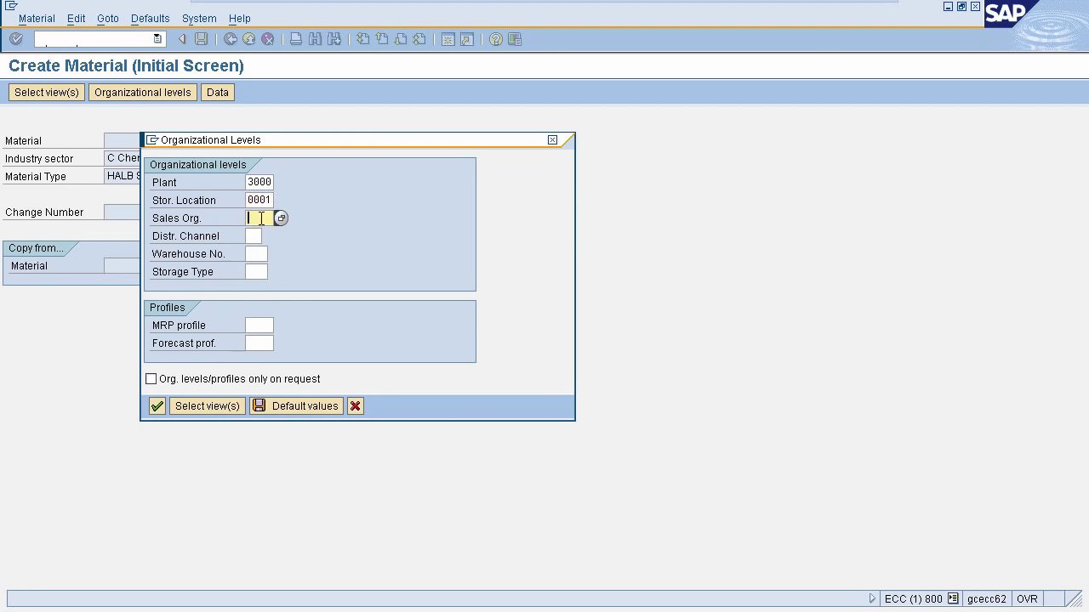
text(3000)
click(257, 232)
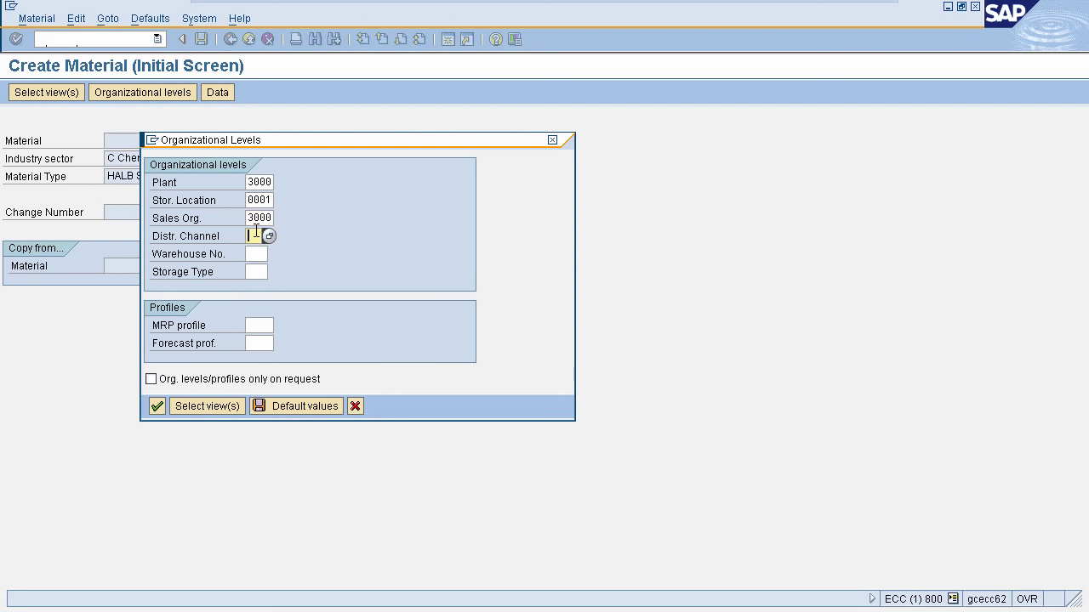
text(01)
click(157, 407)
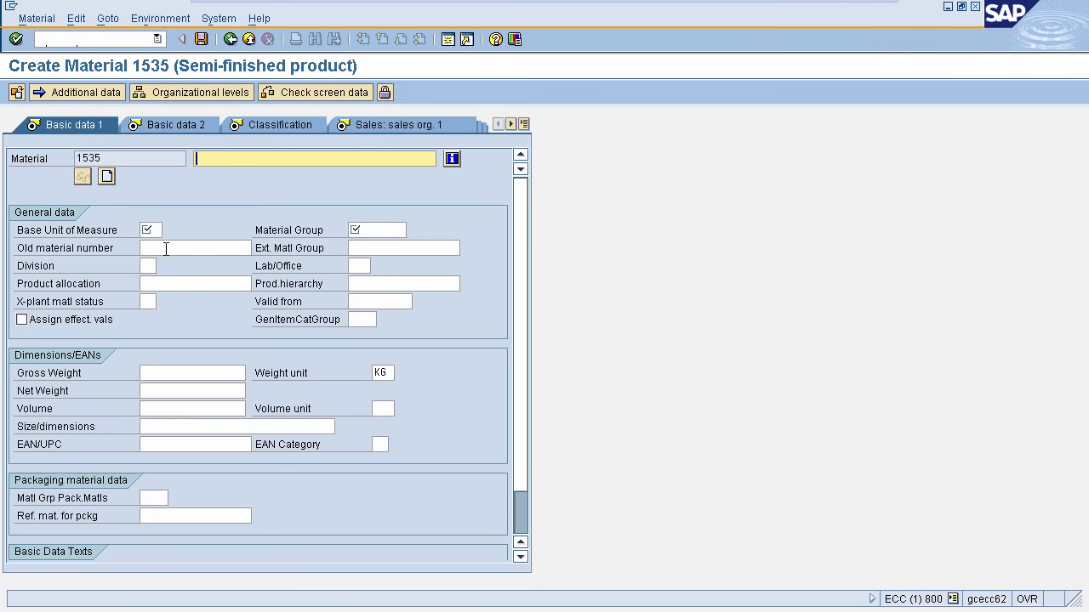
Enter "semi finished" as the material description in Basic data 1
click(124, 159)
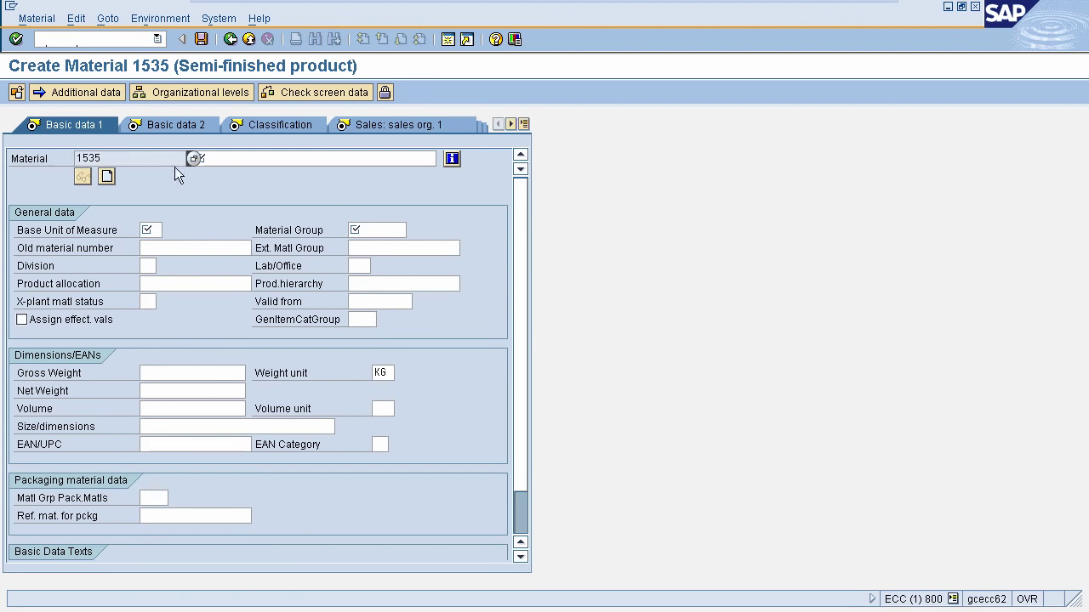
click(237, 154)
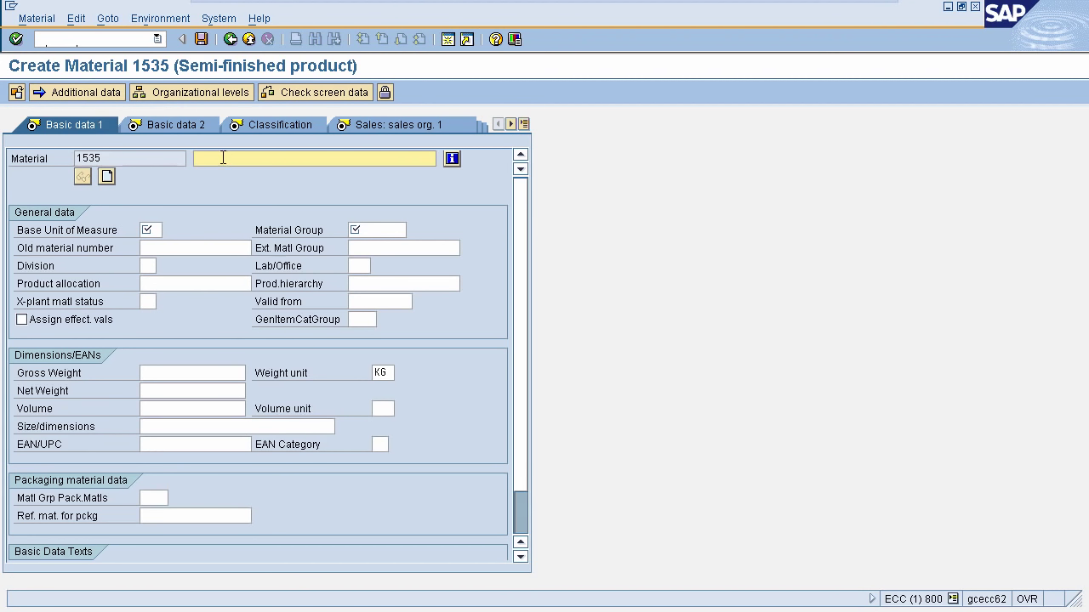
text(semi)
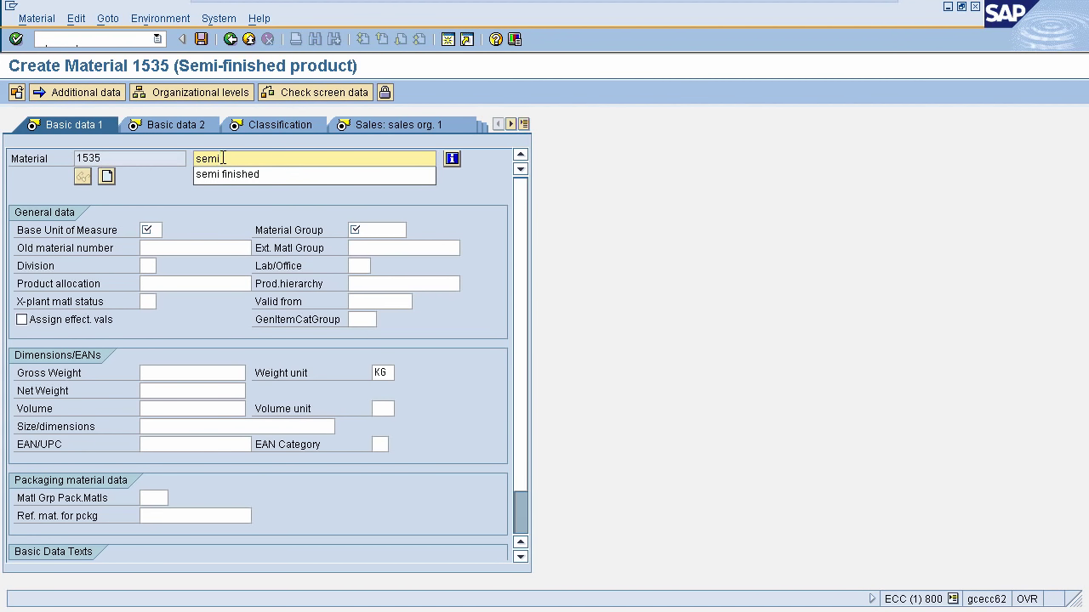
click(221, 175)
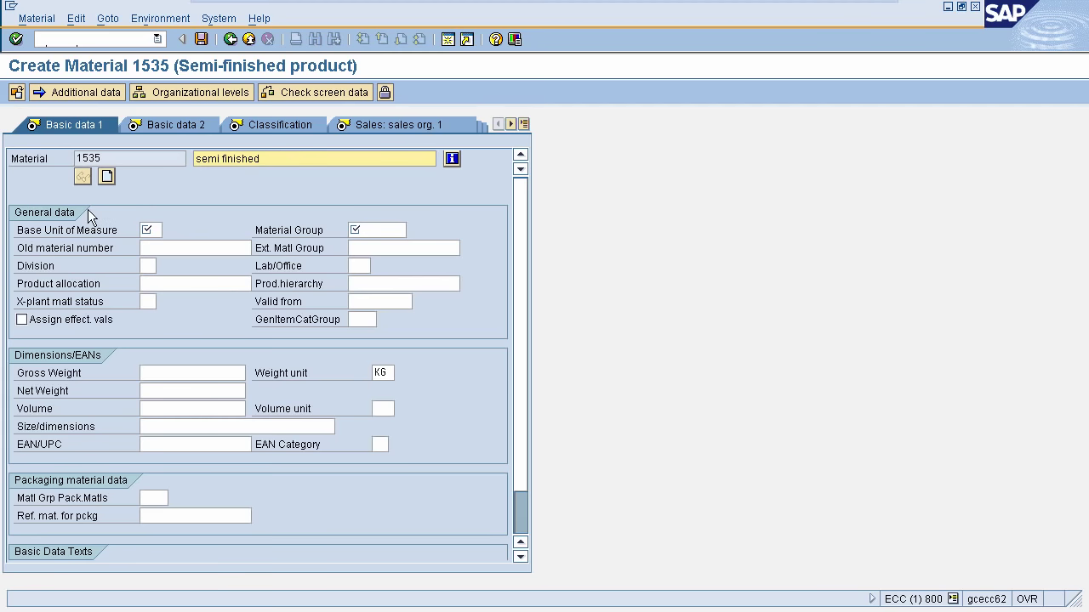
Set the base unit of measure to pc and the material group to 00101
click(157, 229)
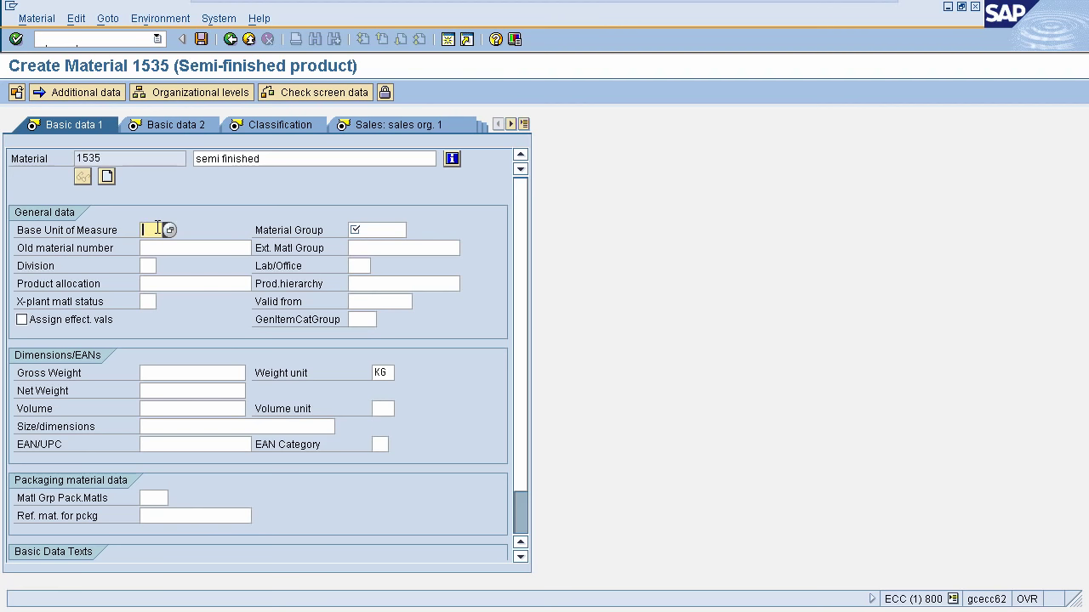
text(pc)
click(374, 228)
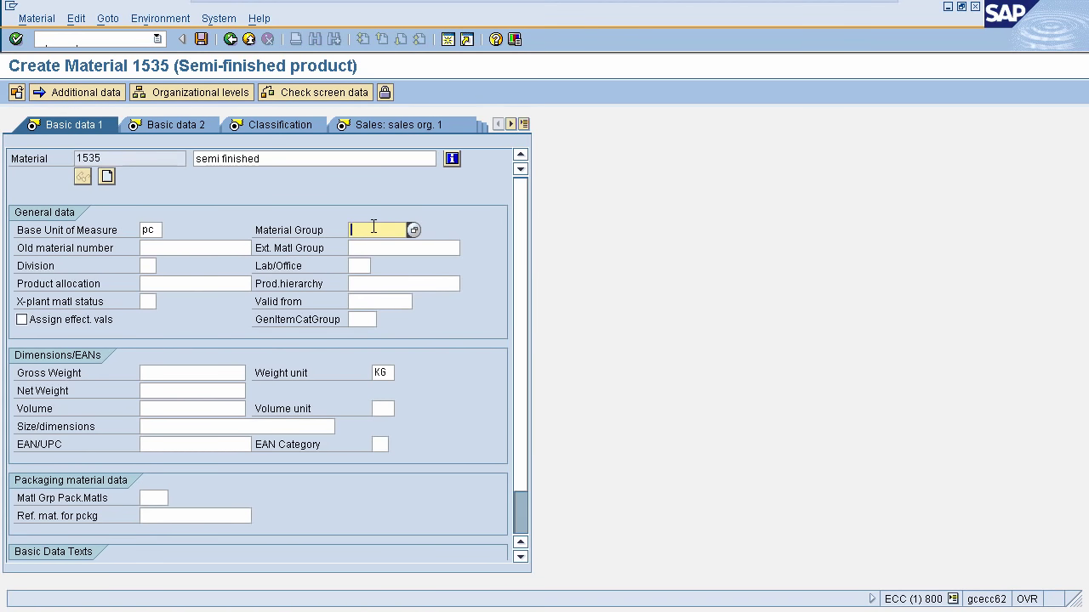
click(373, 227)
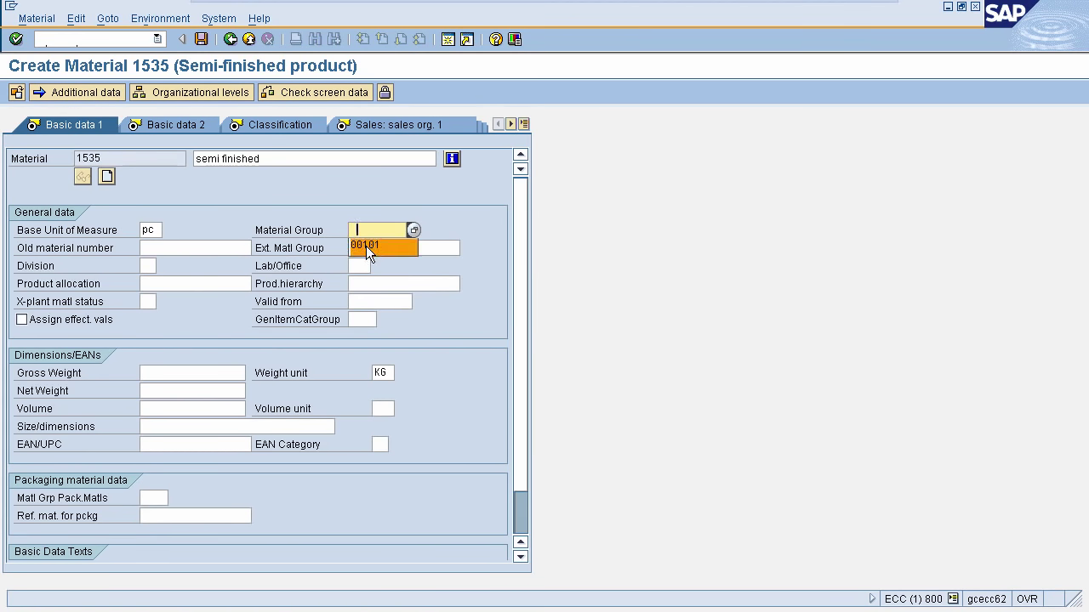
click(365, 245)
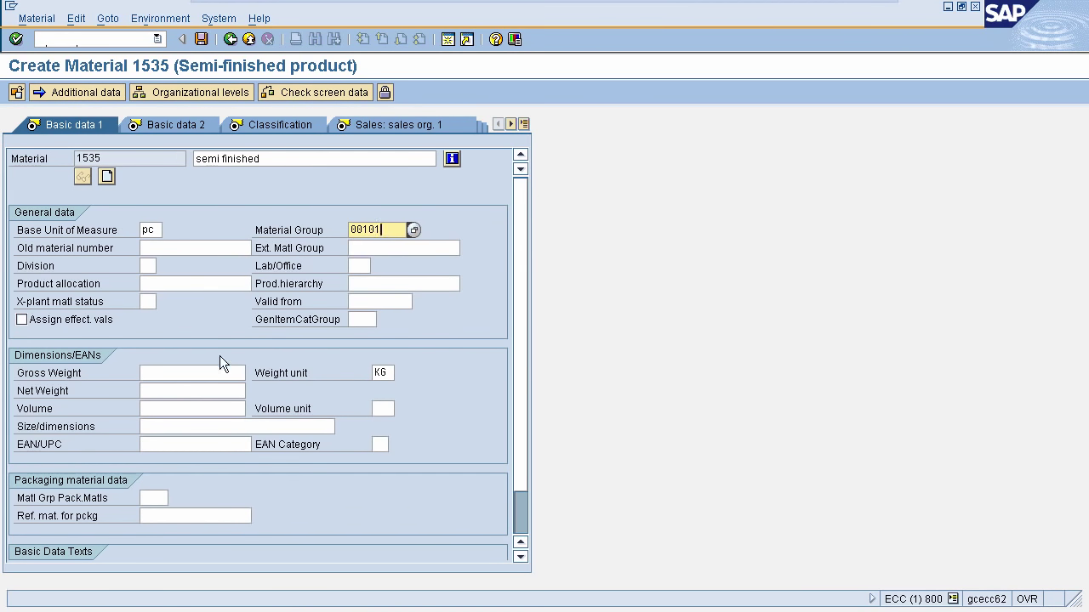
Set the gross weight to 1200 and the net weight to 1000 in Basic data 1
click(197, 371)
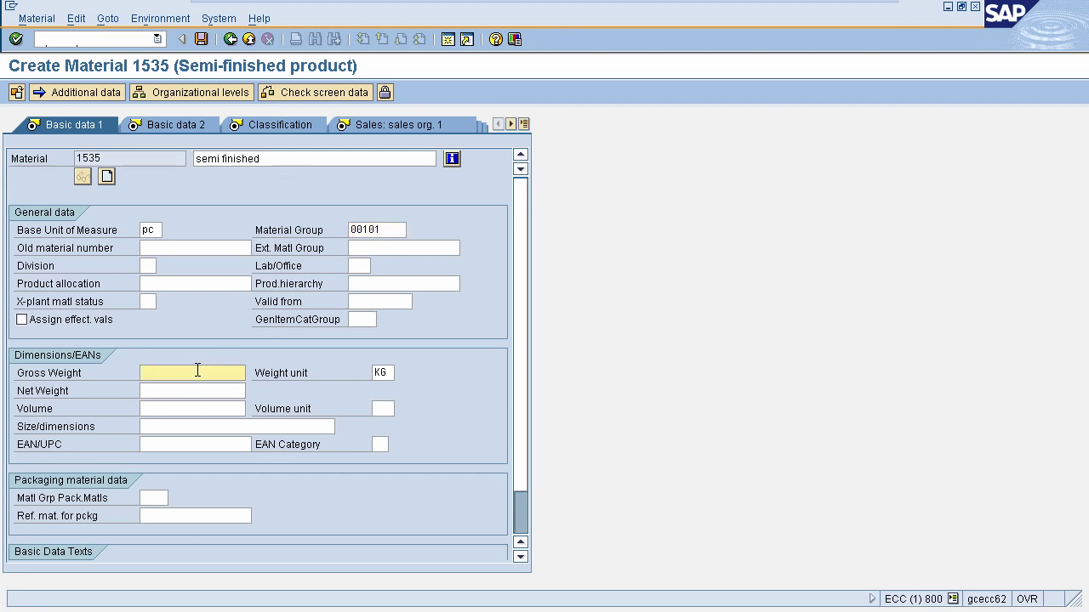
text(12)
text(00)
click(165, 392)
text(1)
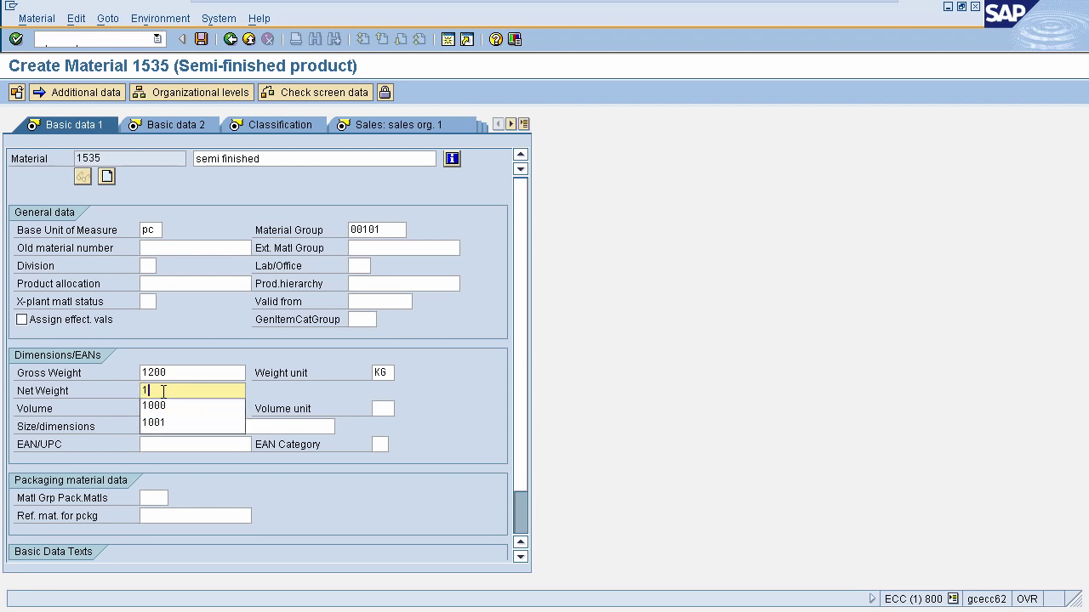
text(000)
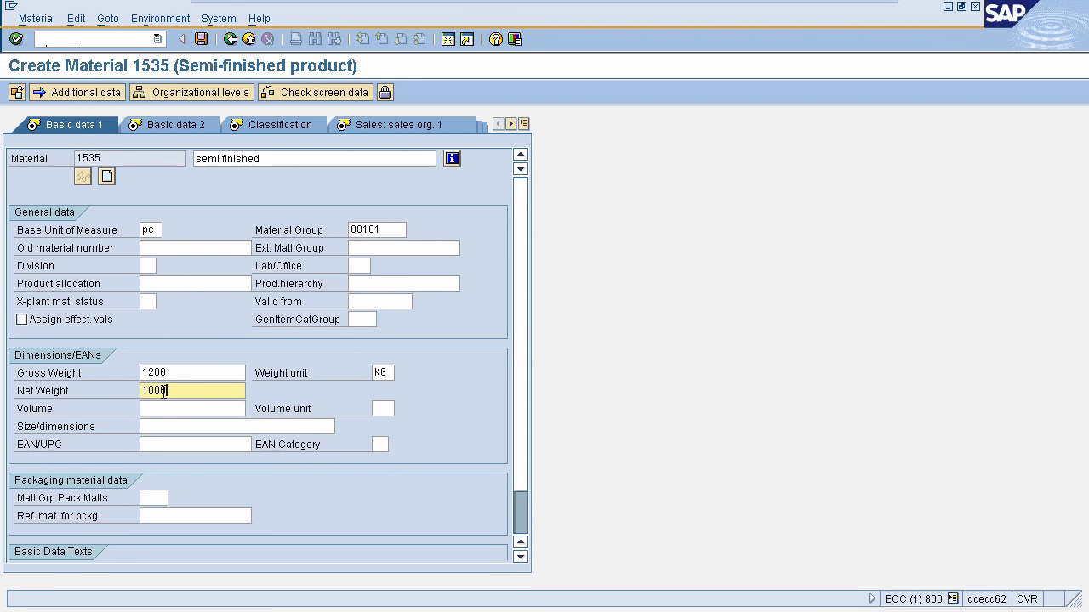
key(Tab)
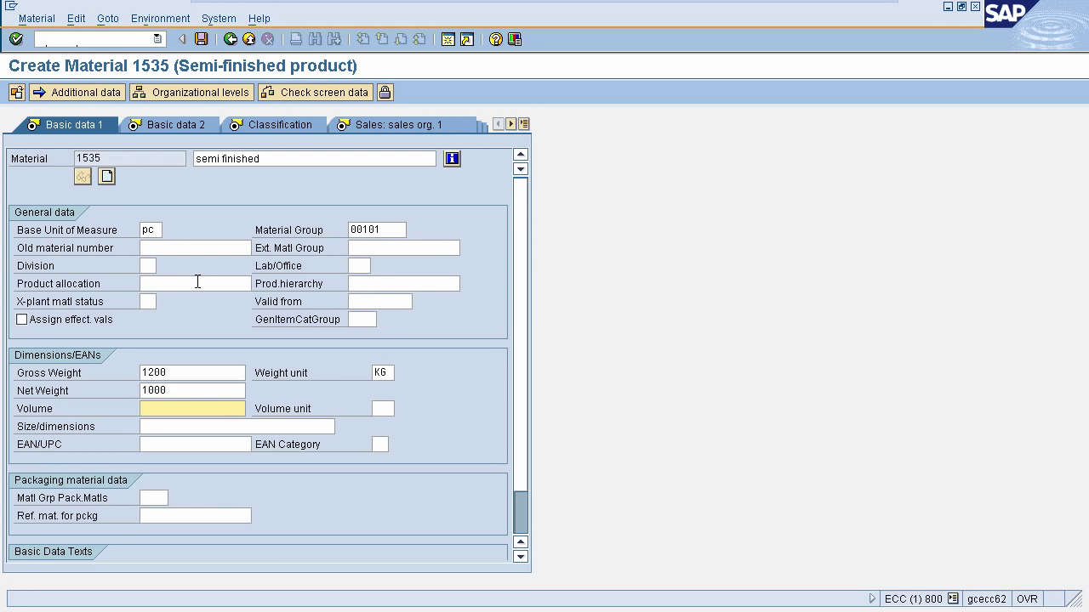
In the Sales: sales org. 1 view, set the United States tax classification to 0 Tax exempt
click(364, 124)
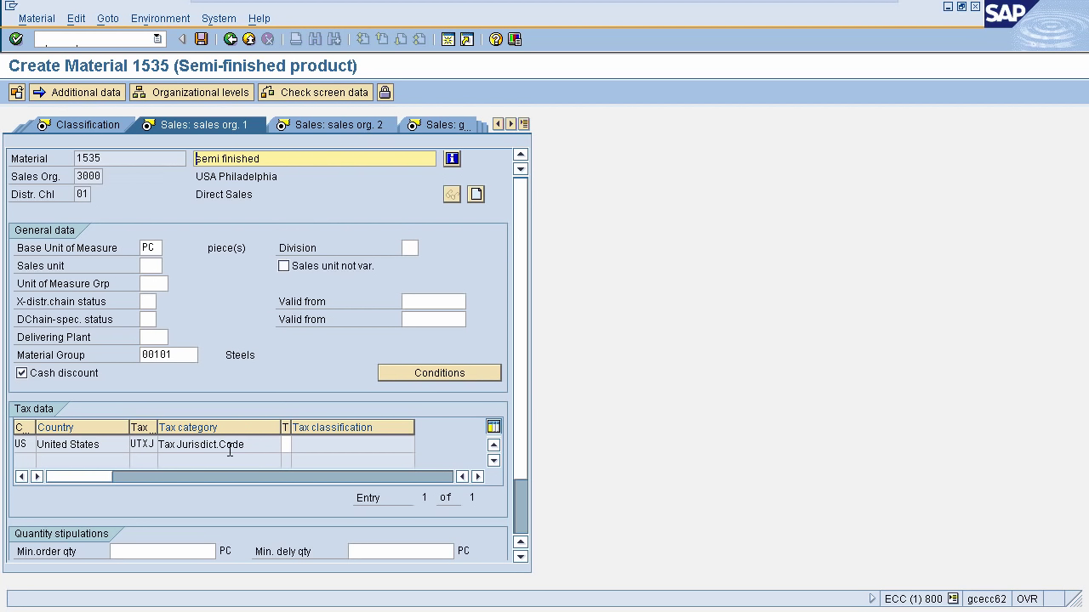
click(286, 444)
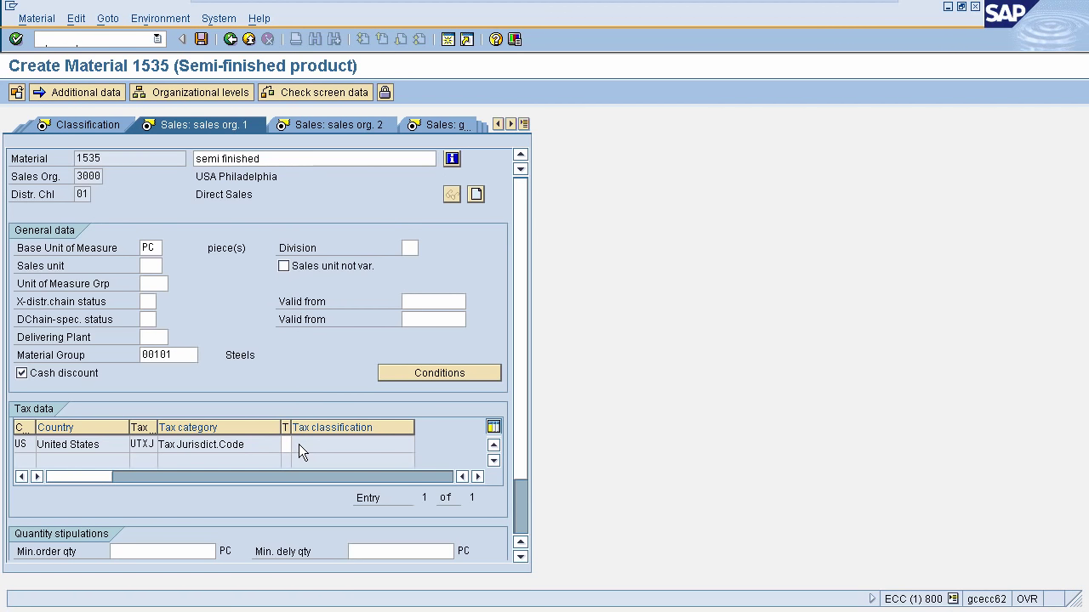
click(299, 444)
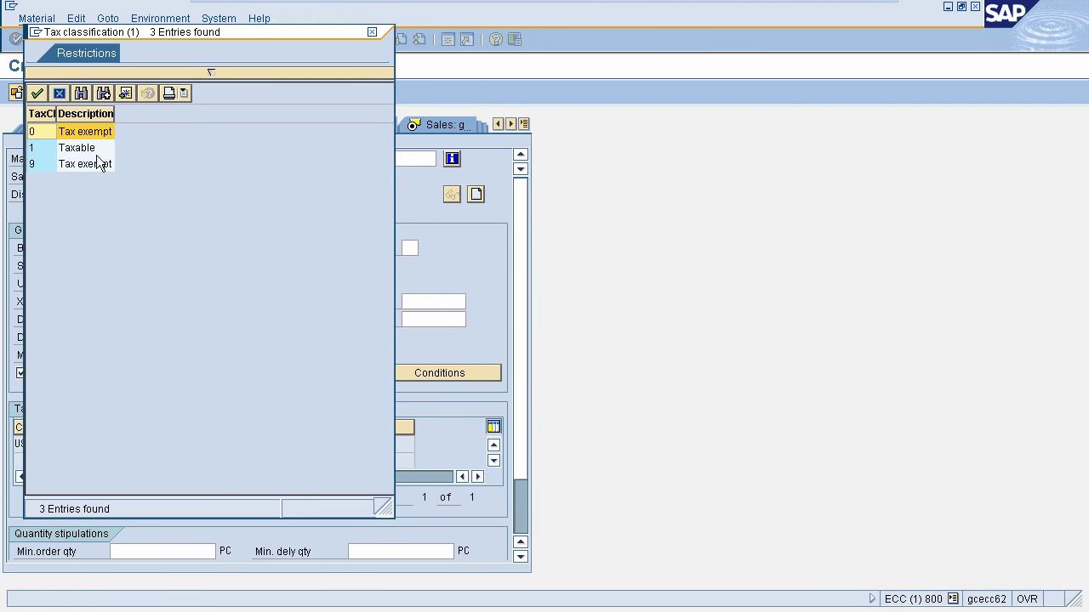
click(80, 136)
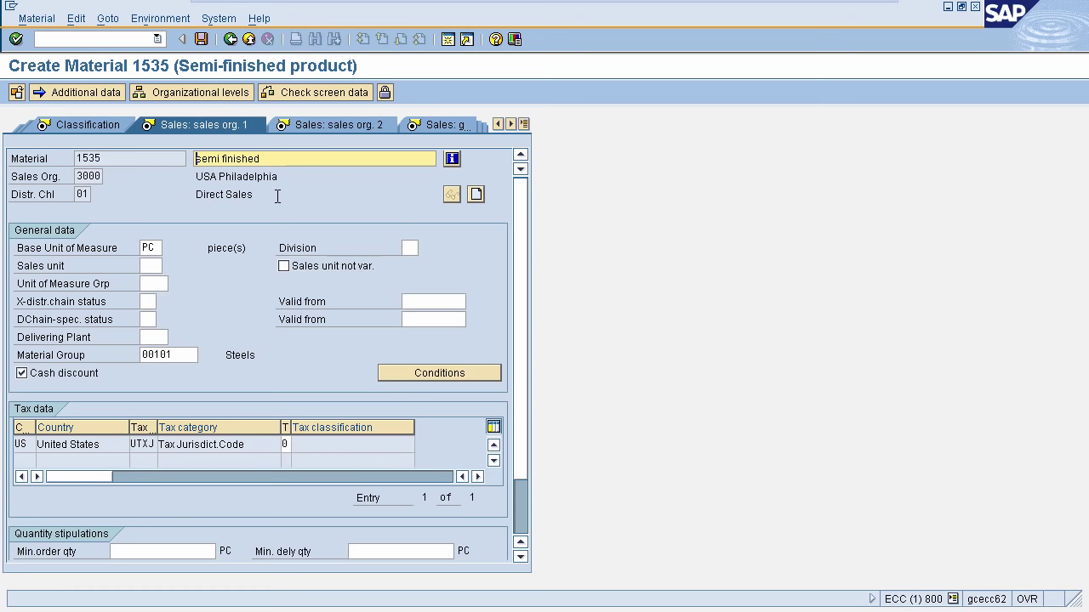
In the Sales: general/plant view, set the transportation group to 0001 On palettes
click(523, 125)
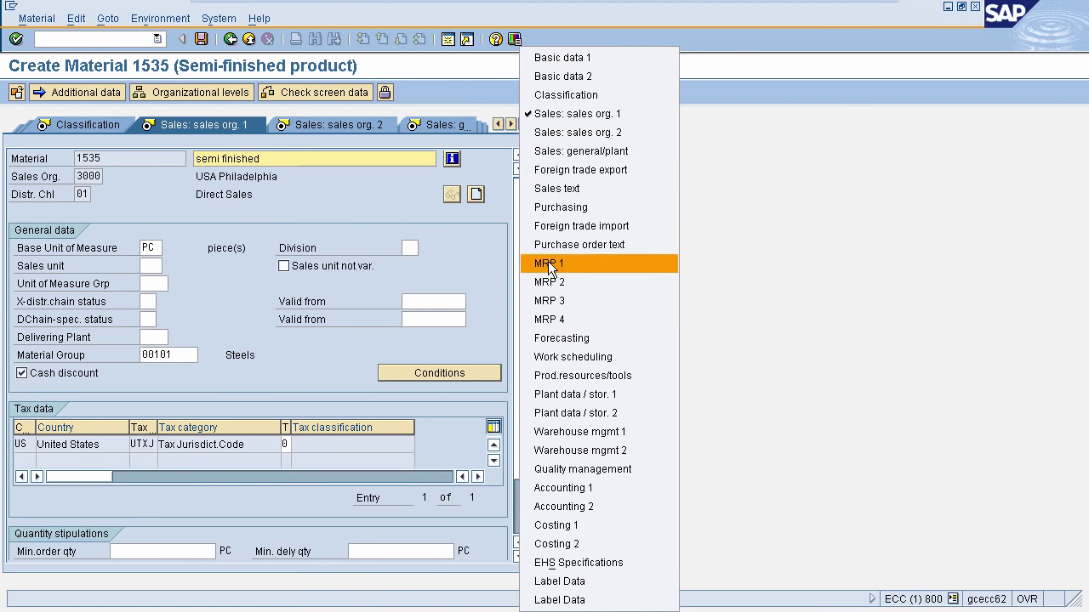
click(572, 151)
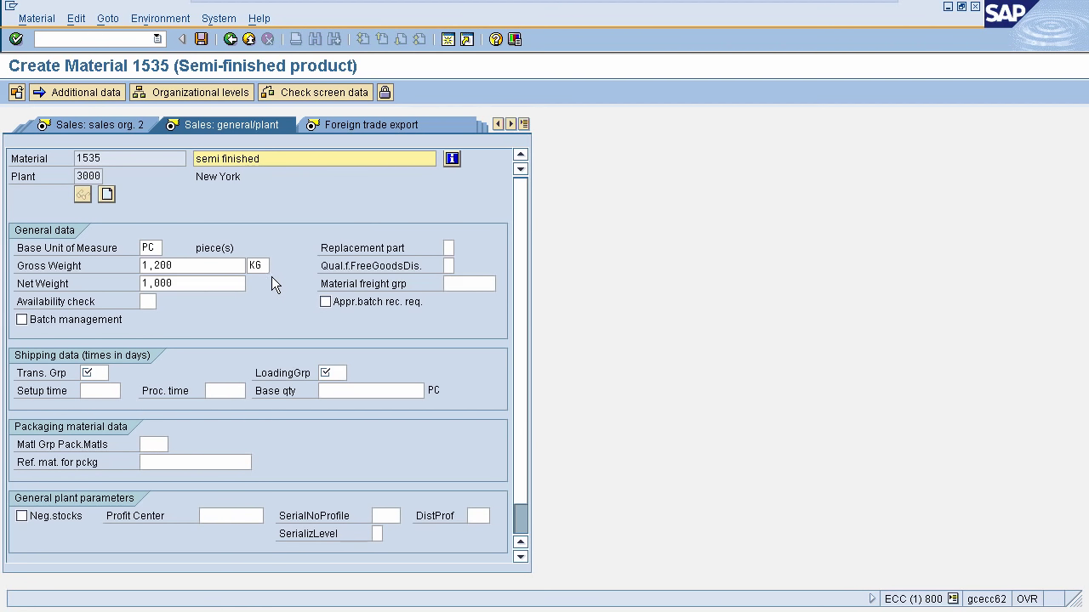
click(96, 372)
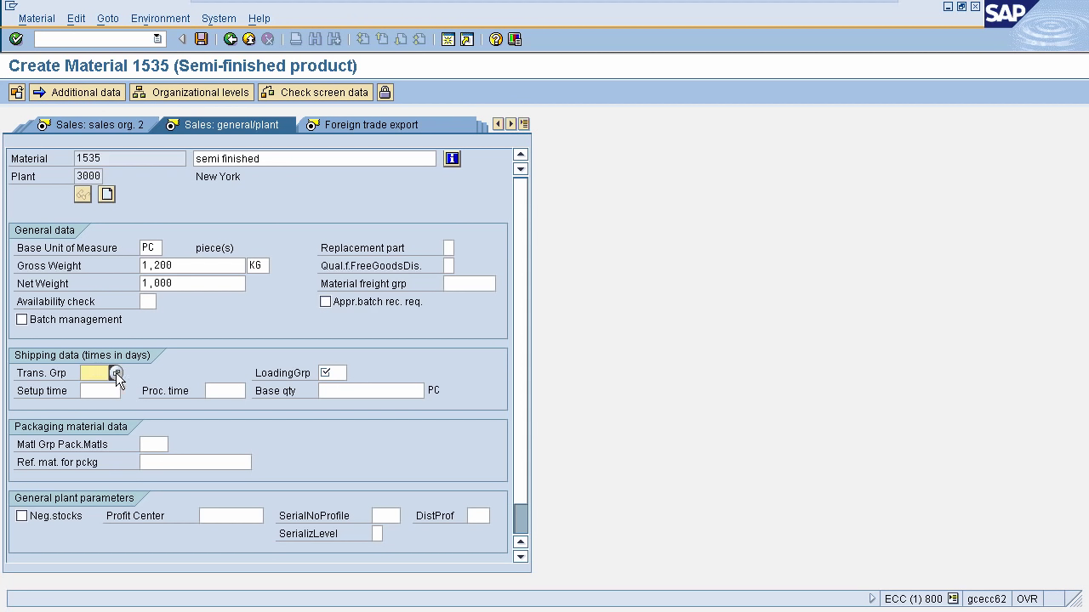
click(117, 373)
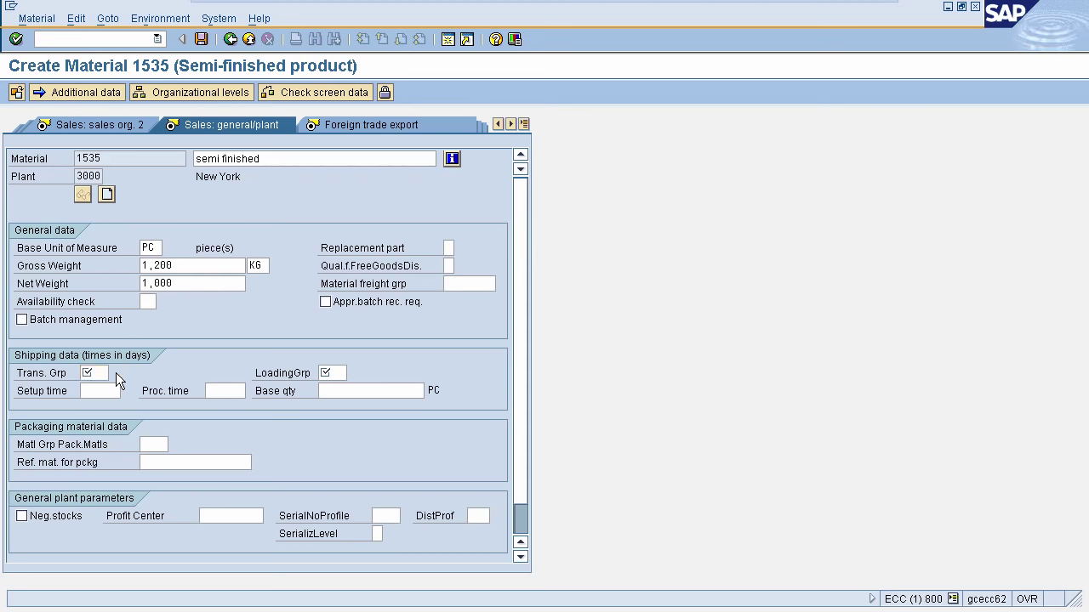
click(115, 372)
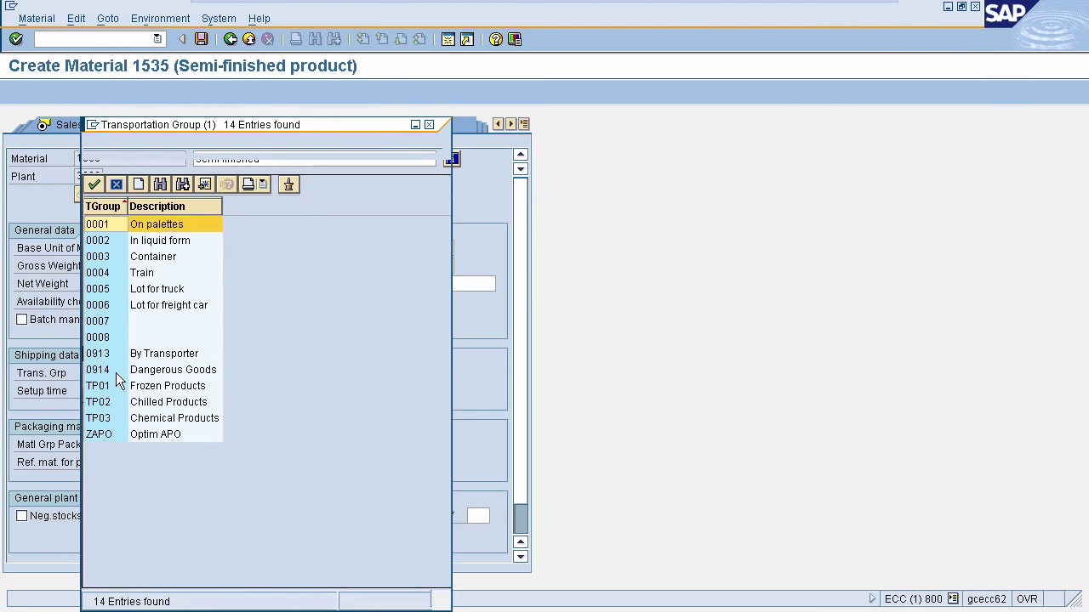
double_click(131, 227)
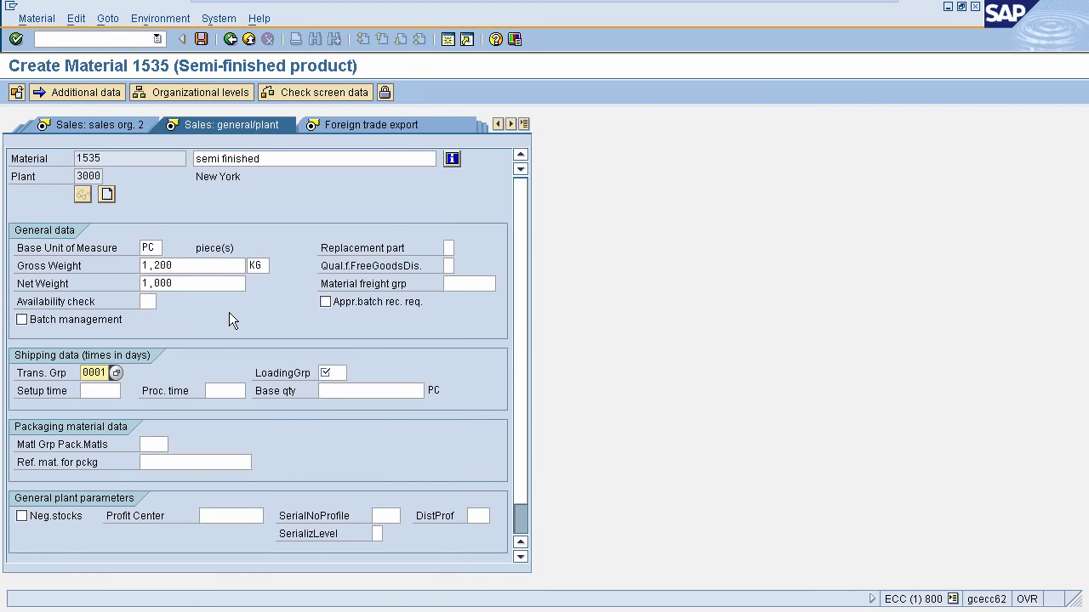
Set the loading group to 0001 Crane in the shipping data
click(339, 373)
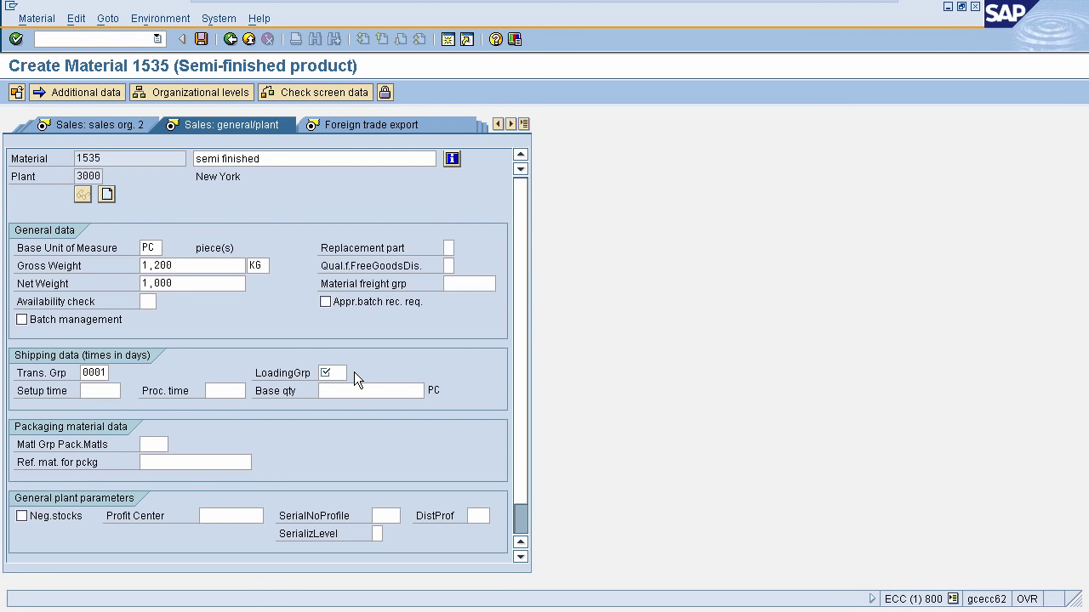
key(F4)
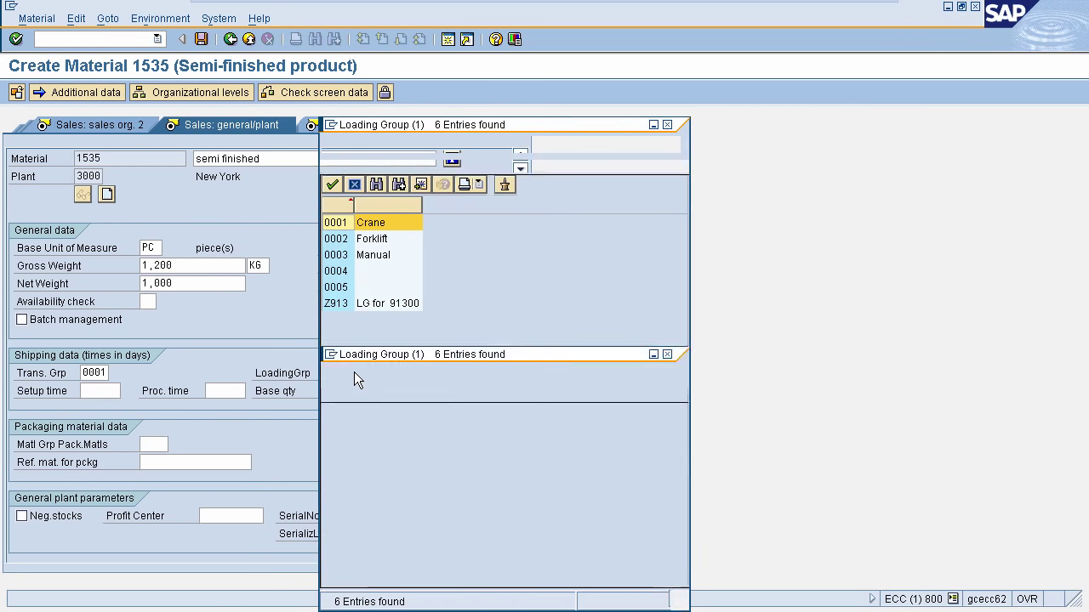
double_click(337, 224)
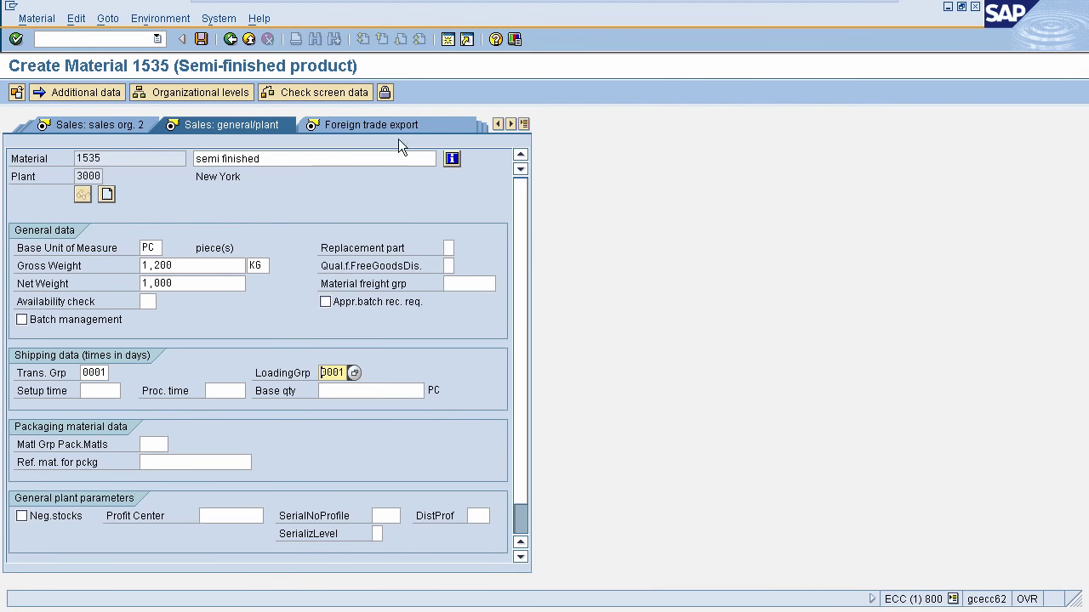
Activate batch management for the material in the Purchasing view
click(523, 124)
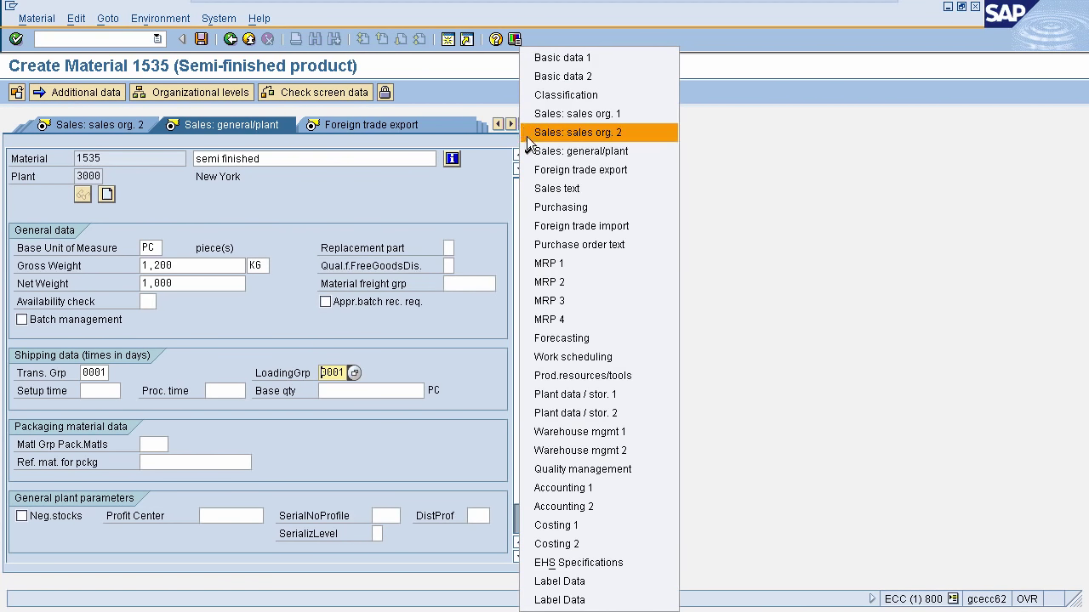
click(540, 203)
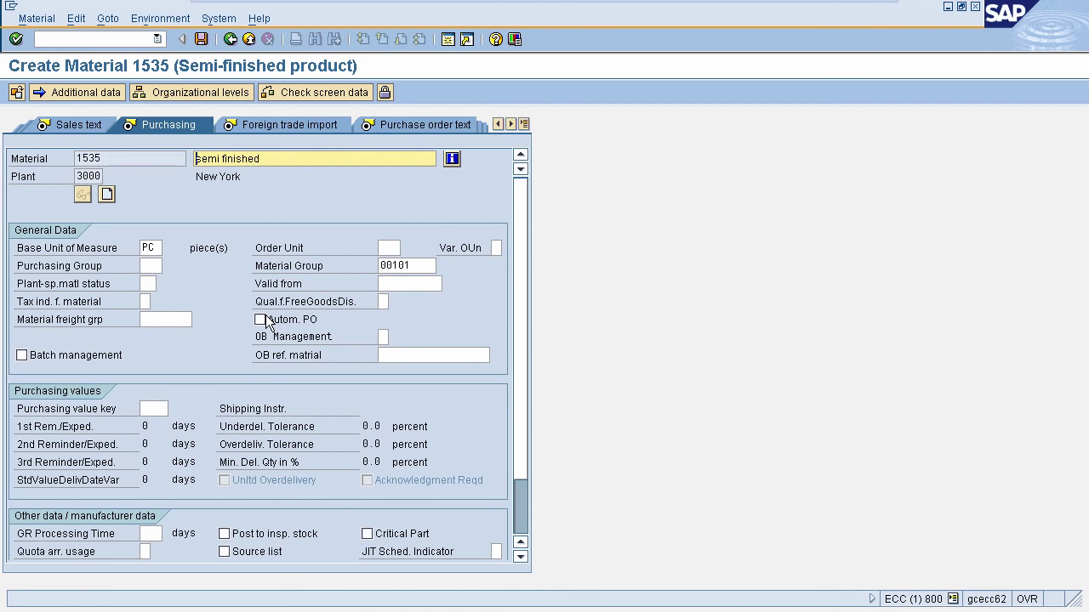
click(23, 356)
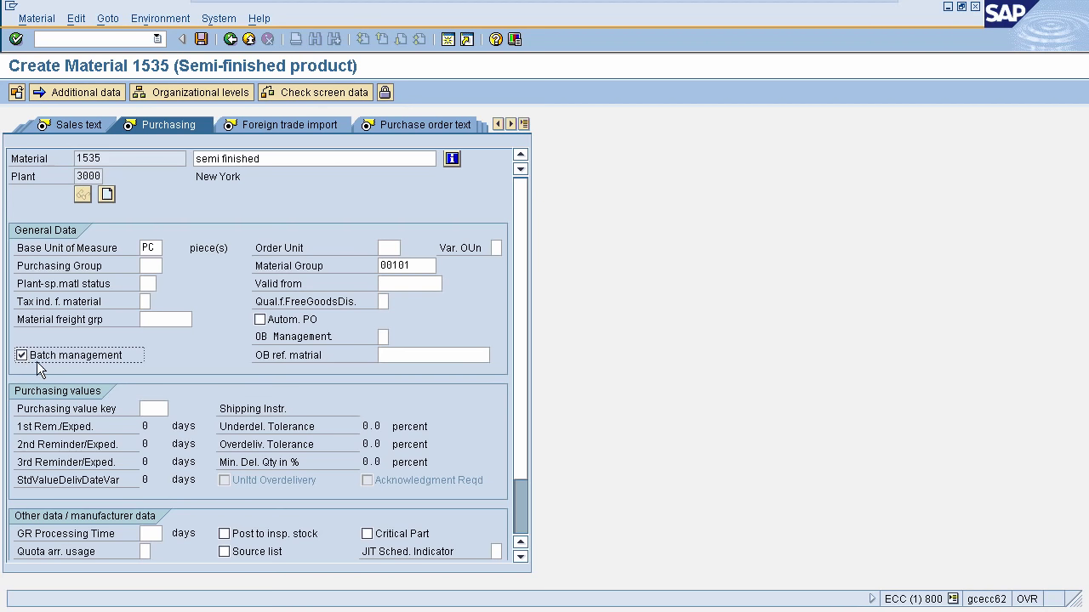
In the Plant data / stor. 1 view, set the maximum storage period to 100 with time unit D
click(525, 125)
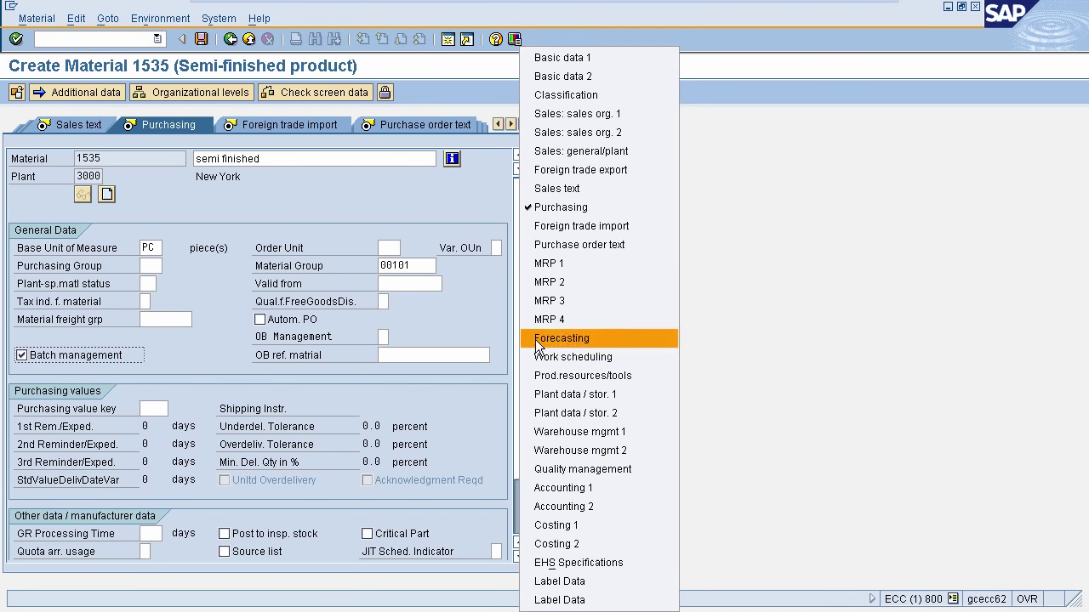
click(535, 393)
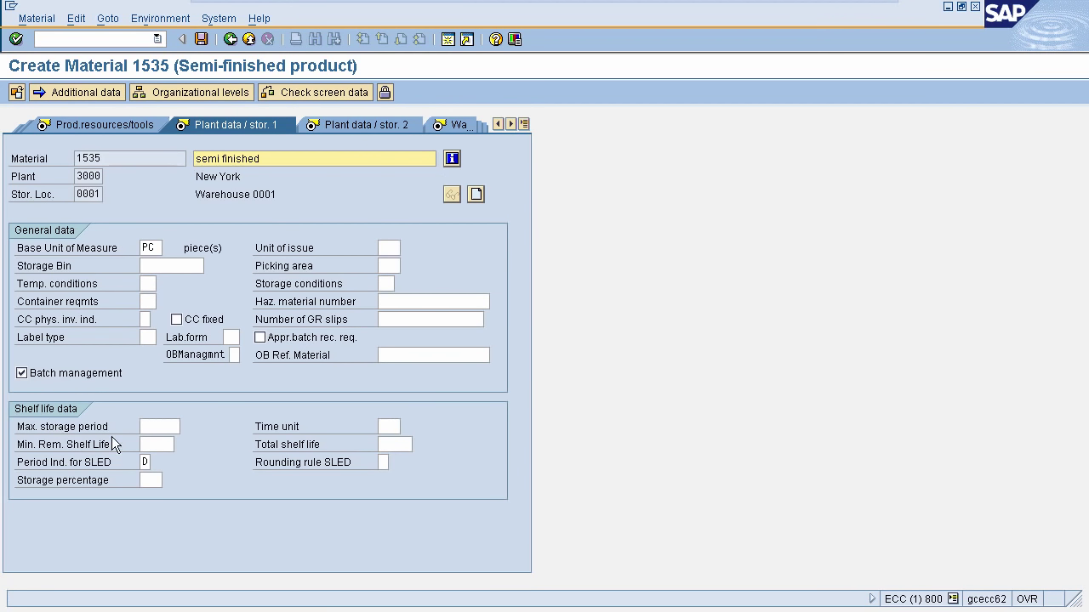
click(146, 426)
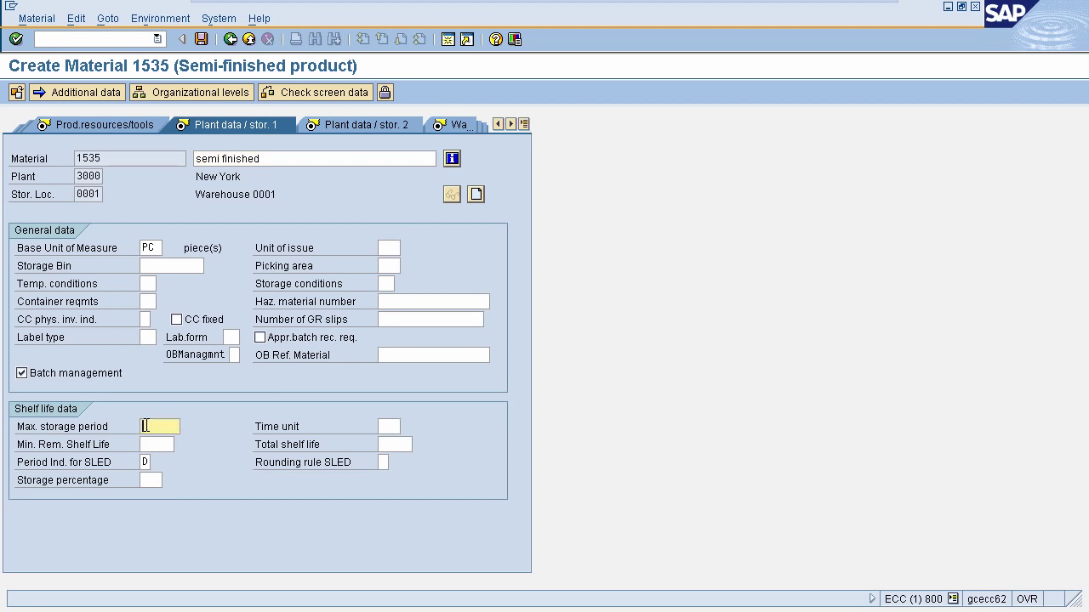
text(1)
text(1100)
key(BackSpace)
key(BackSpace)
key(BackSpace)
key(BackSpace)
text(00)
click(391, 426)
text(D)
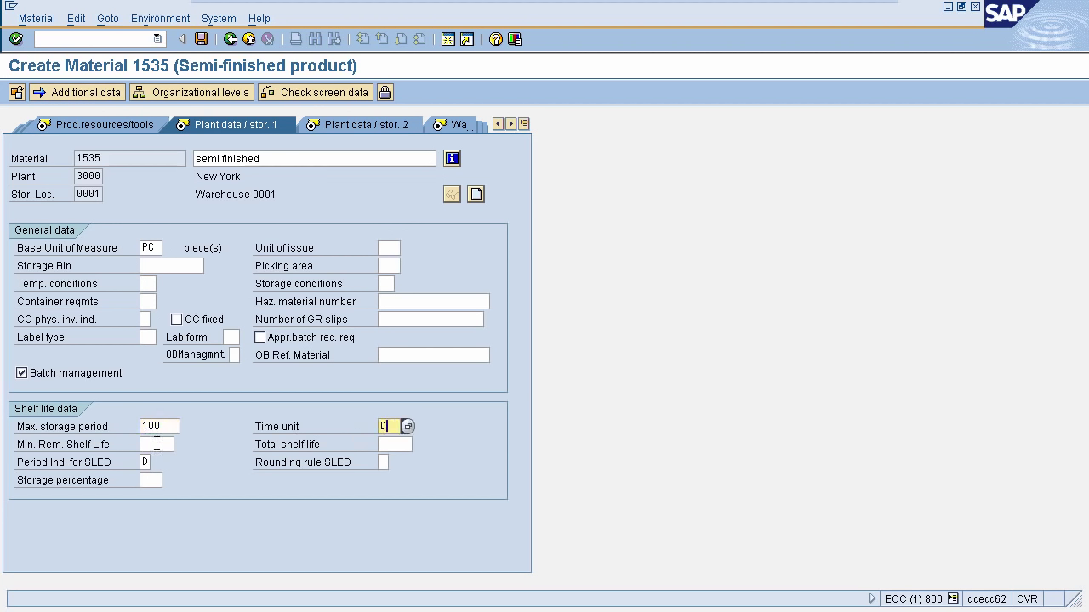
Set the minimum remaining shelf life to 90 in the shelf life data
click(157, 443)
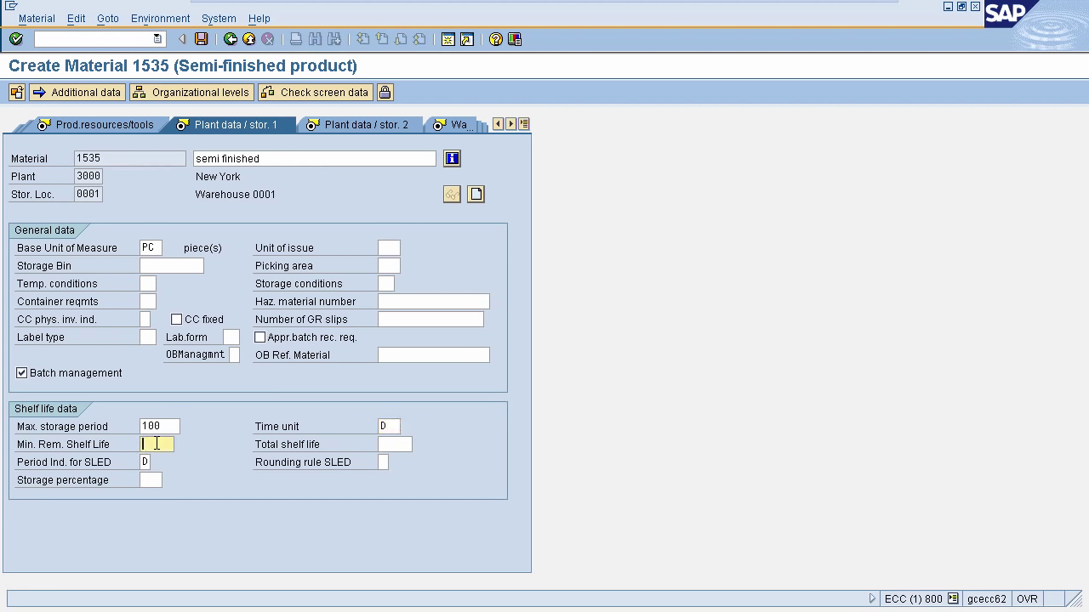
text(90)
click(523, 124)
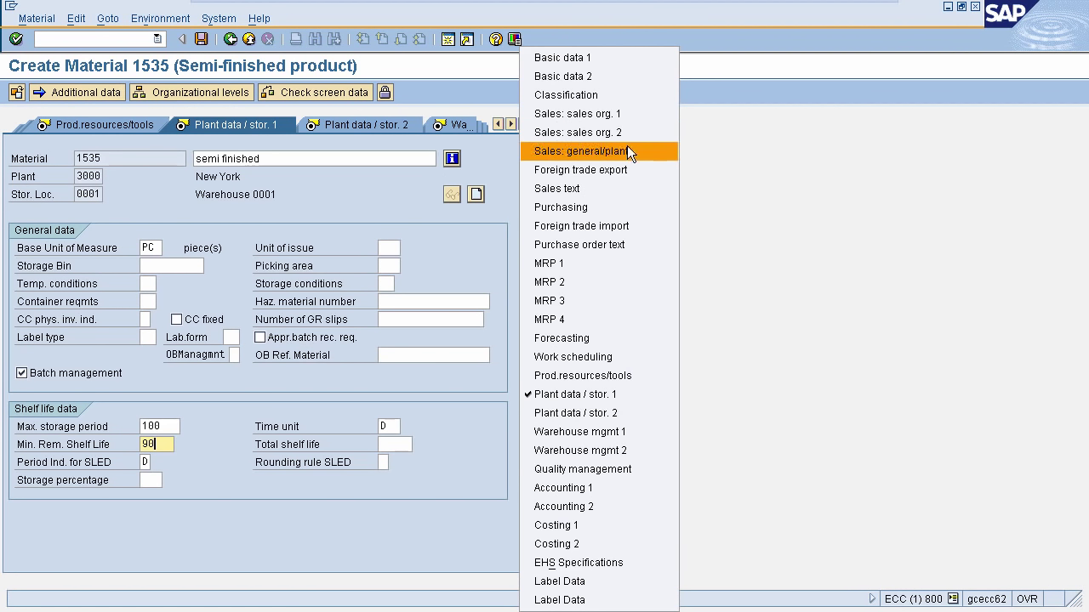
click(707, 323)
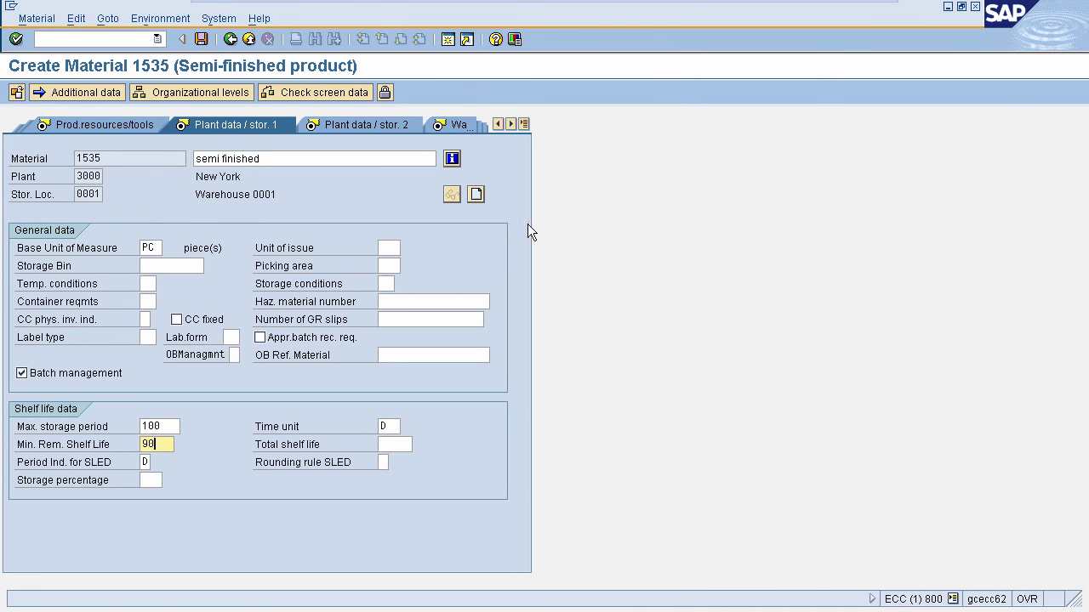
Fill the required item category group with 0001 in Sales: sales org. 2 and save the new material
click(200, 39)
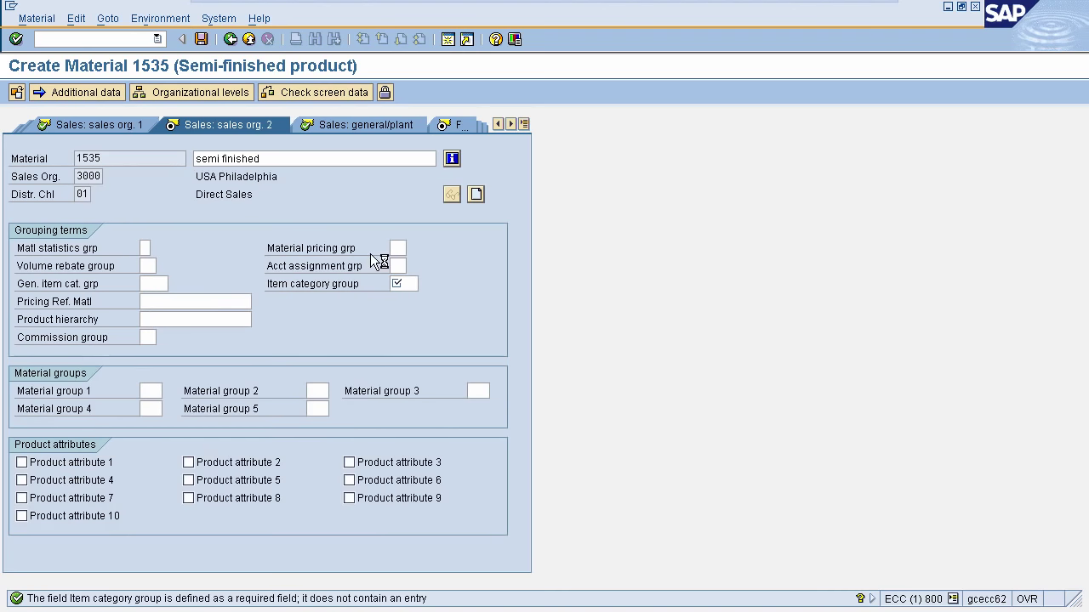
click(401, 287)
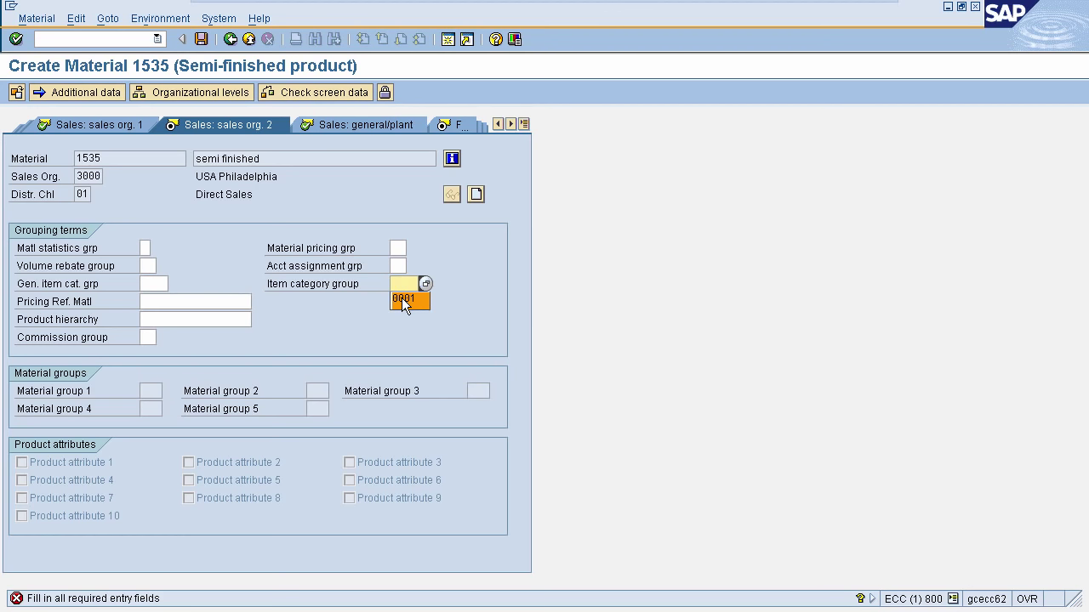
key(Return)
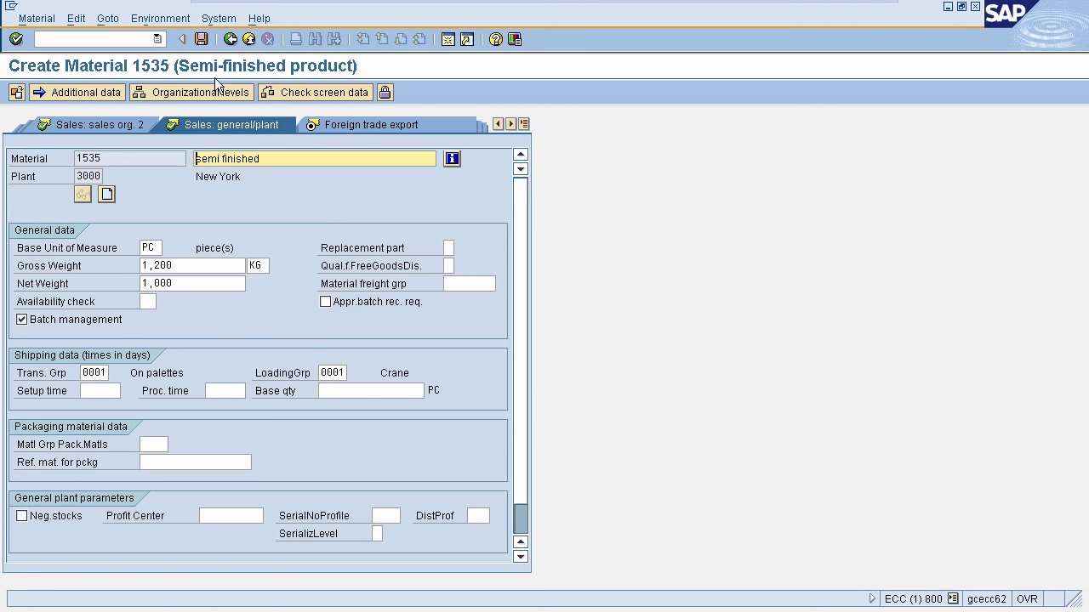
click(202, 42)
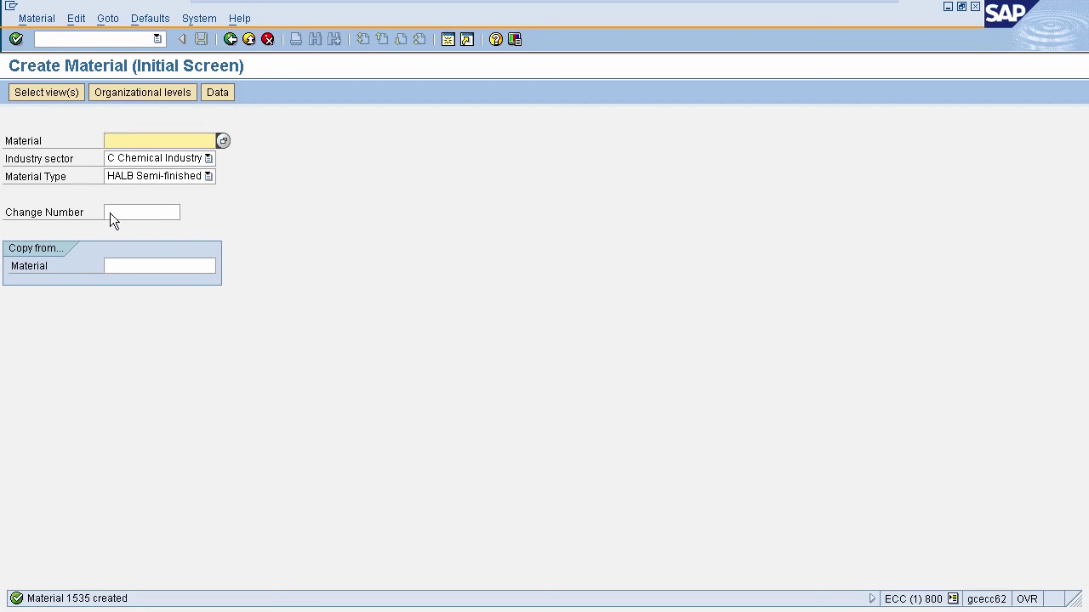
Go to the Change Material transaction MM02 and try to open material 1535
click(76, 39)
text(/n)
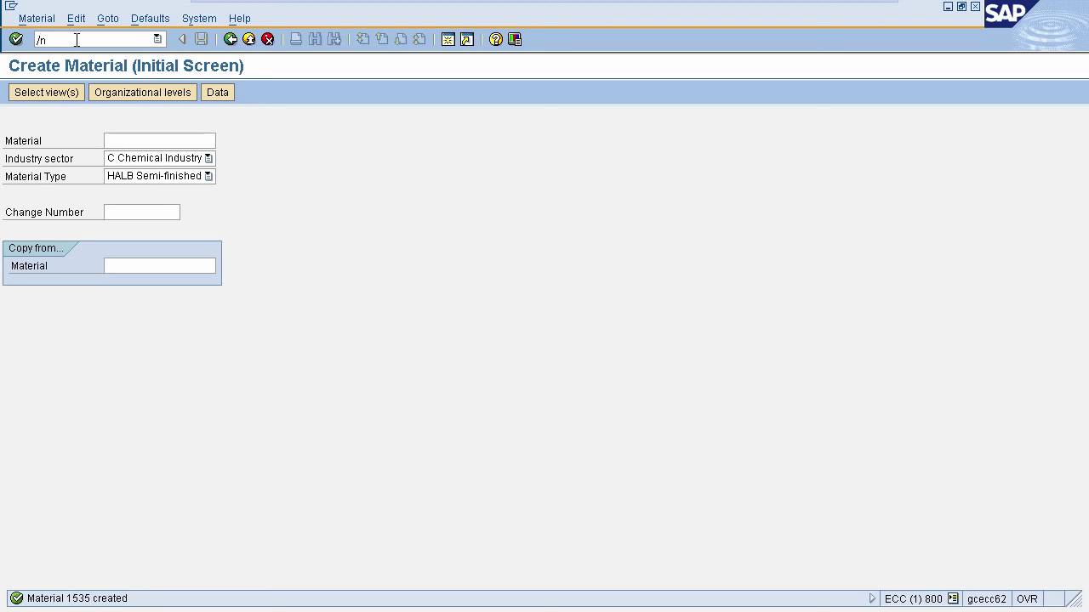
text(mmmmmmmm02)
key(BackSpace)
key(BackSpace)
key(BackSpace)
key(BackSpace)
key(BackSpace)
key(BackSpace)
key(BackSpace)
key(BackSpace)
key(BackSpace)
key(BackSpace)
key(BackSpace)
key(BackSpace)
text(/nmm02)
key(Return)
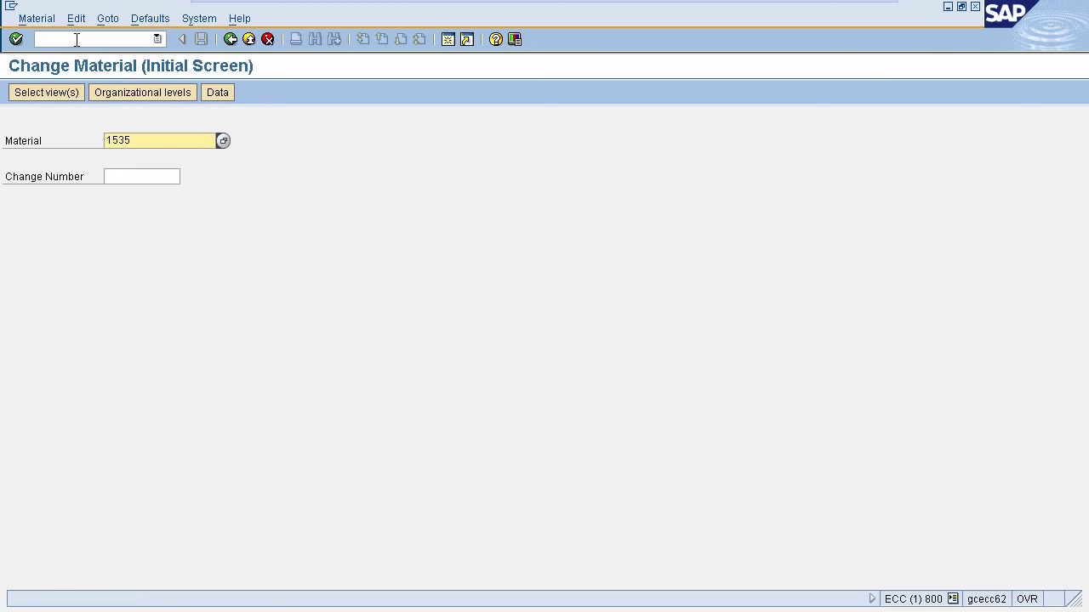
click(143, 139)
key(Return)
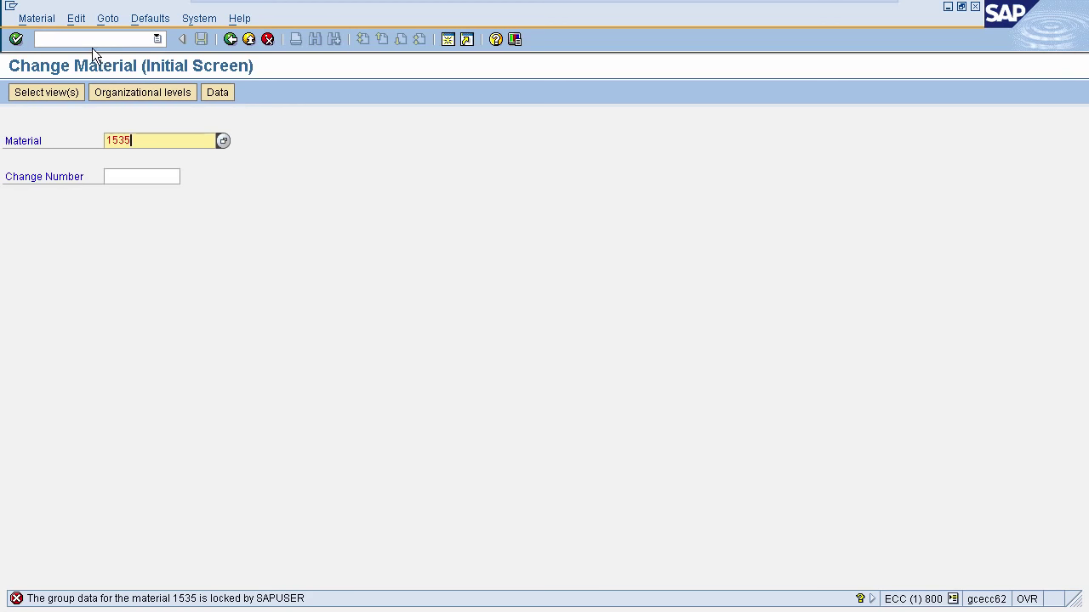
Go to the Display Material transaction and try to display material 1535
click(88, 40)
text(/)
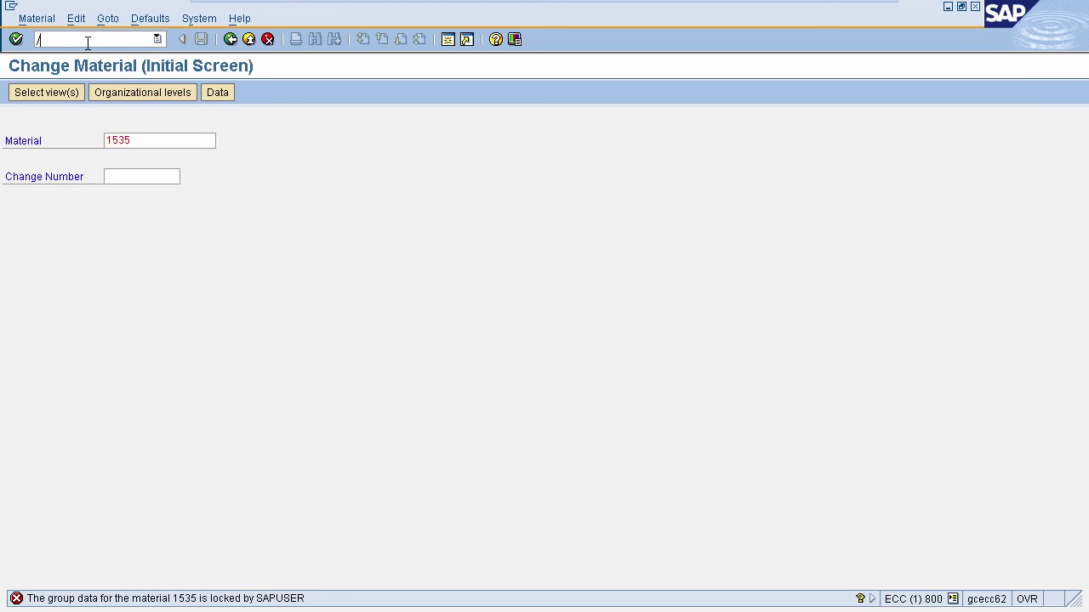
text(n)
text(mm02)
key(Return)
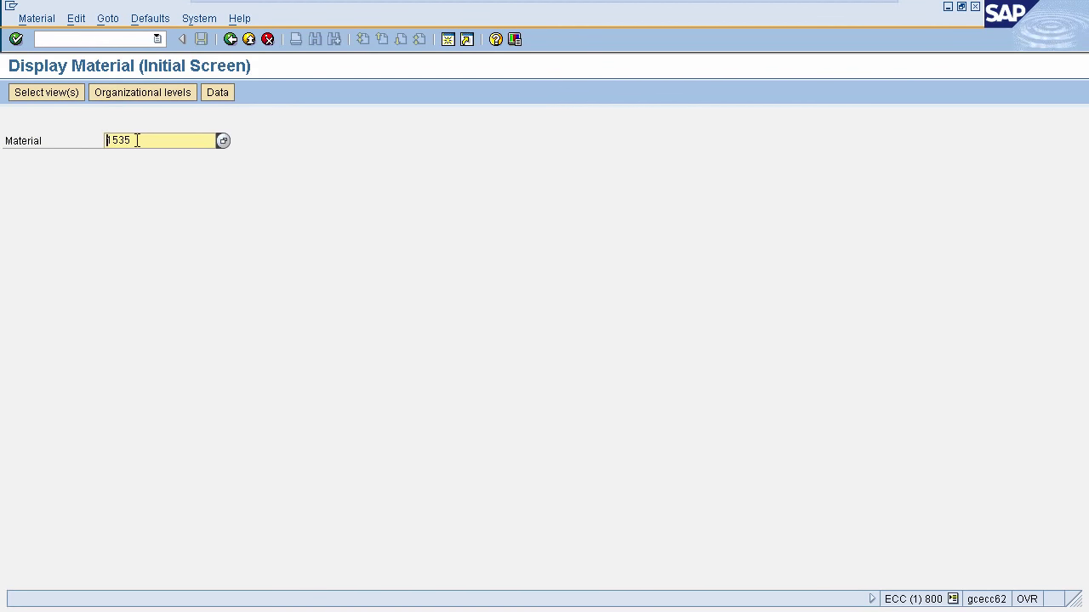
key(Return)
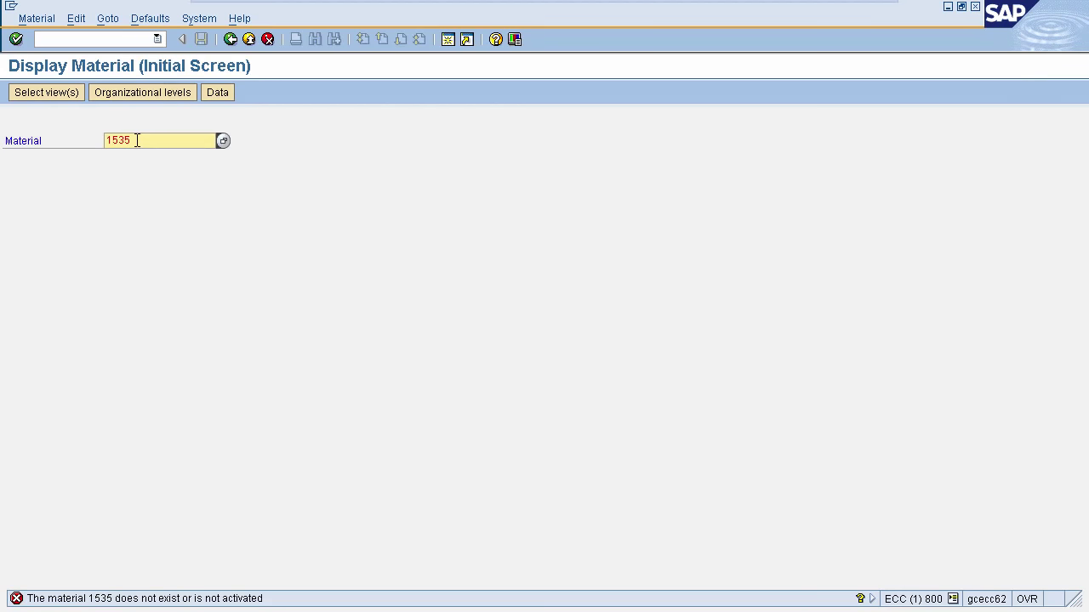
Call up the view selection for material 640 in Display Material and close it without choosing views
key(BackSpace)
key(BackSpace)
key(BackSpace)
key(BackSpace)
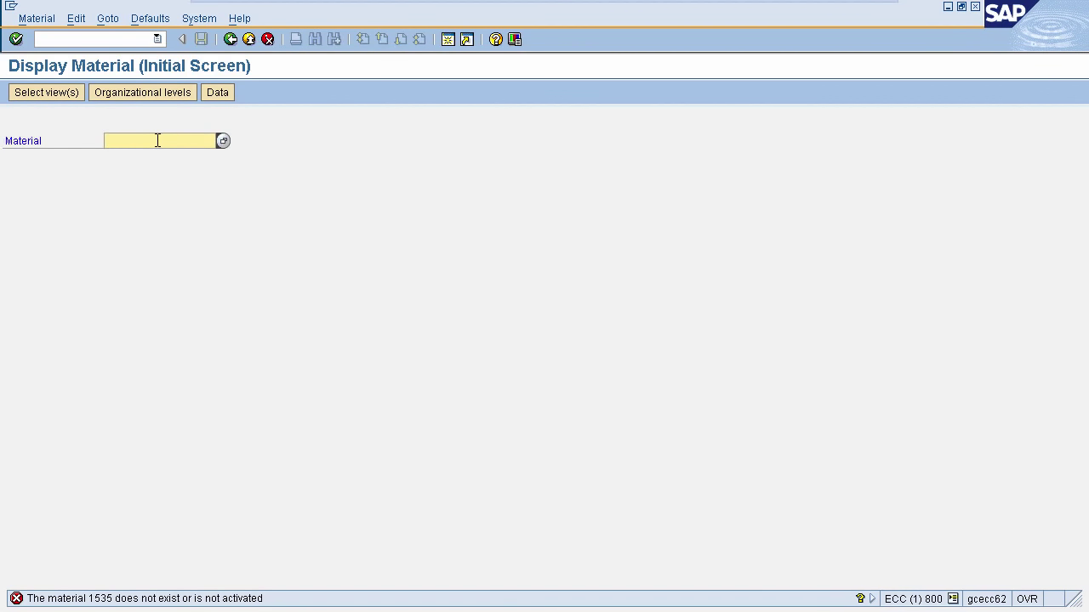
text(640)
key(Return)
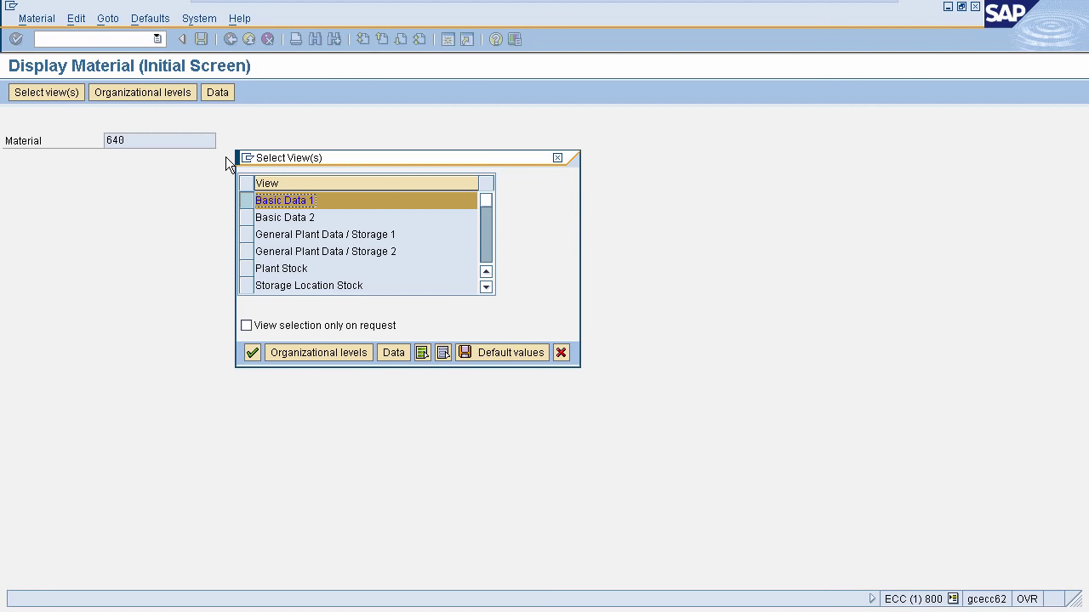
click(558, 158)
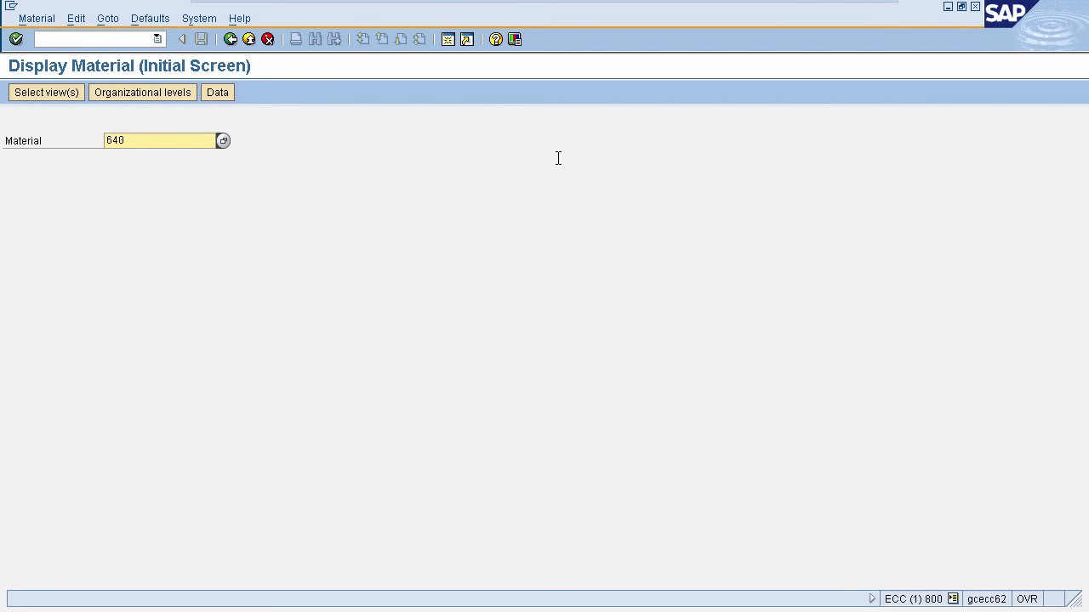
Leave Display Material and go to the General Table Display transaction SE16N
key(ctrl+slash)
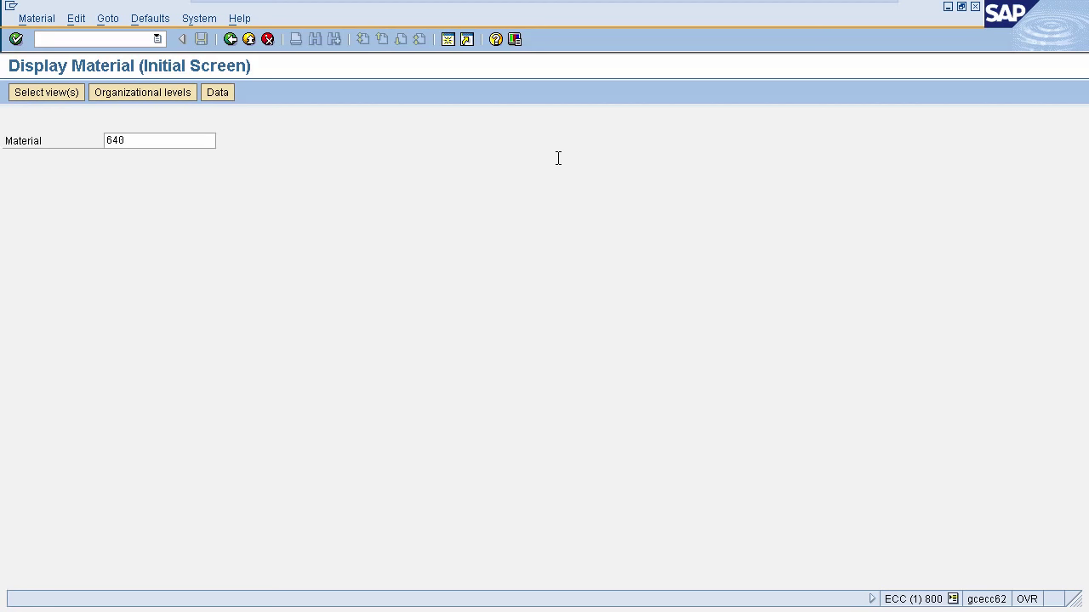
text(/nse16n)
key(BackSpace)
key(BackSpace)
key(BackSpace)
key(BackSpace)
key(BackSpace)
key(BackSpace)
key(BackSpace)
text(/nse16n)
key(Return)
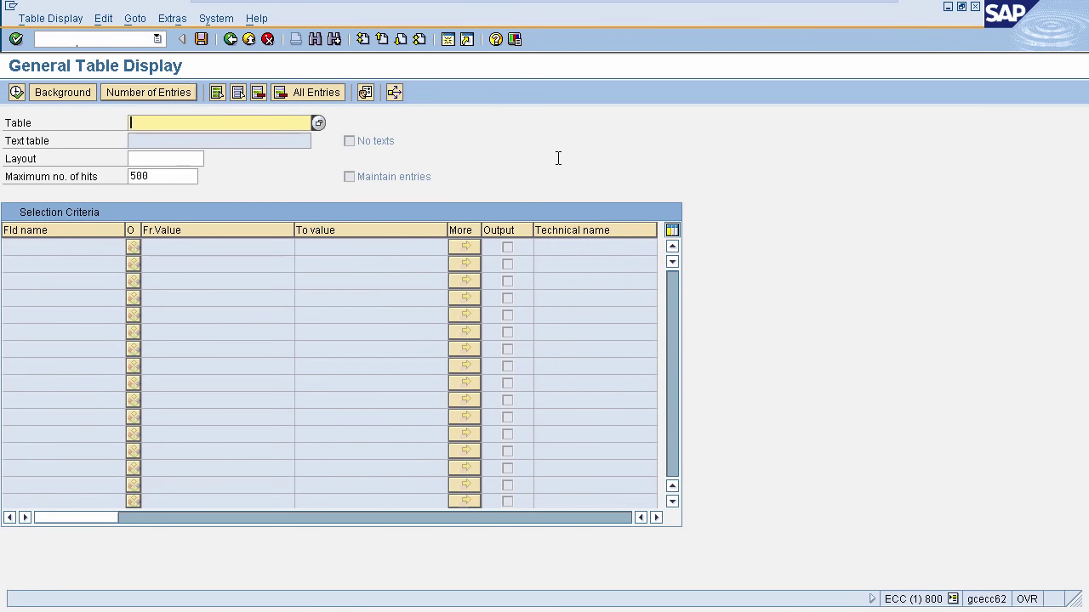
Display the entries of table MARD without selection criteria, and return to the table selection
text(mard)
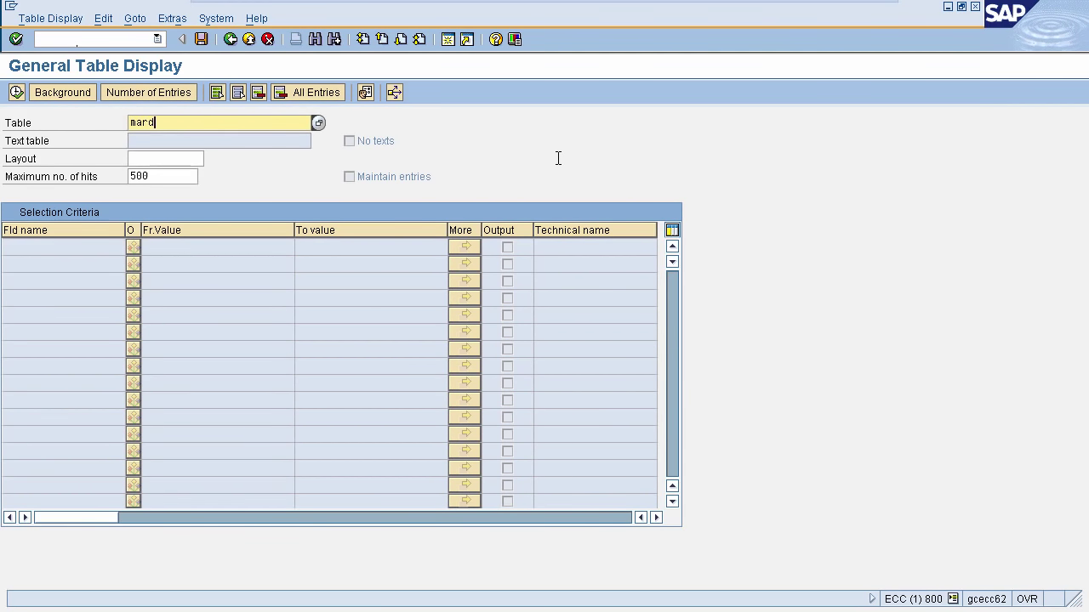
key(Return)
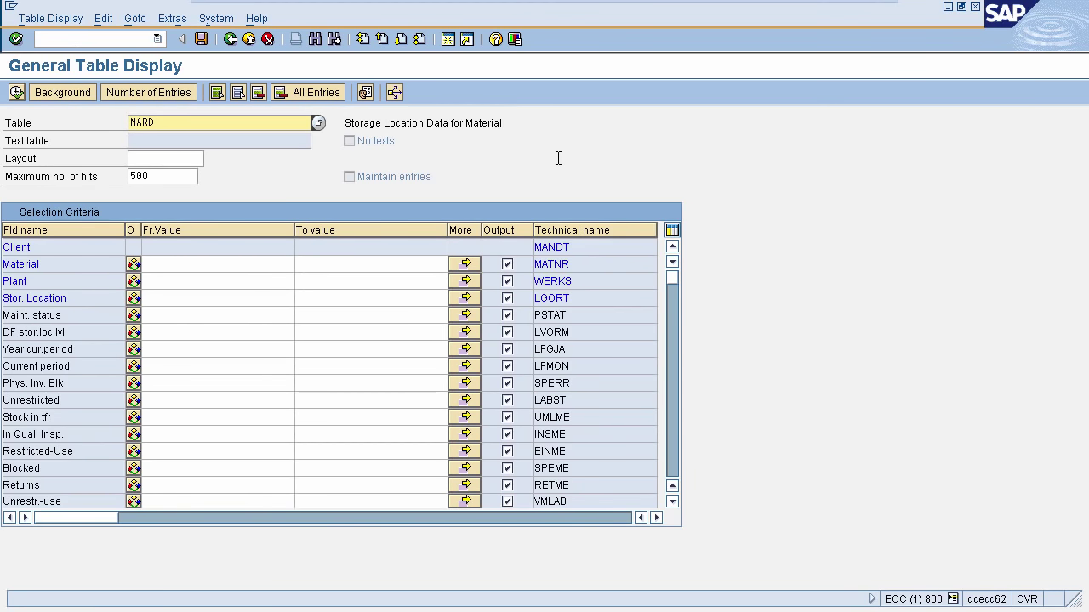
key(F8)
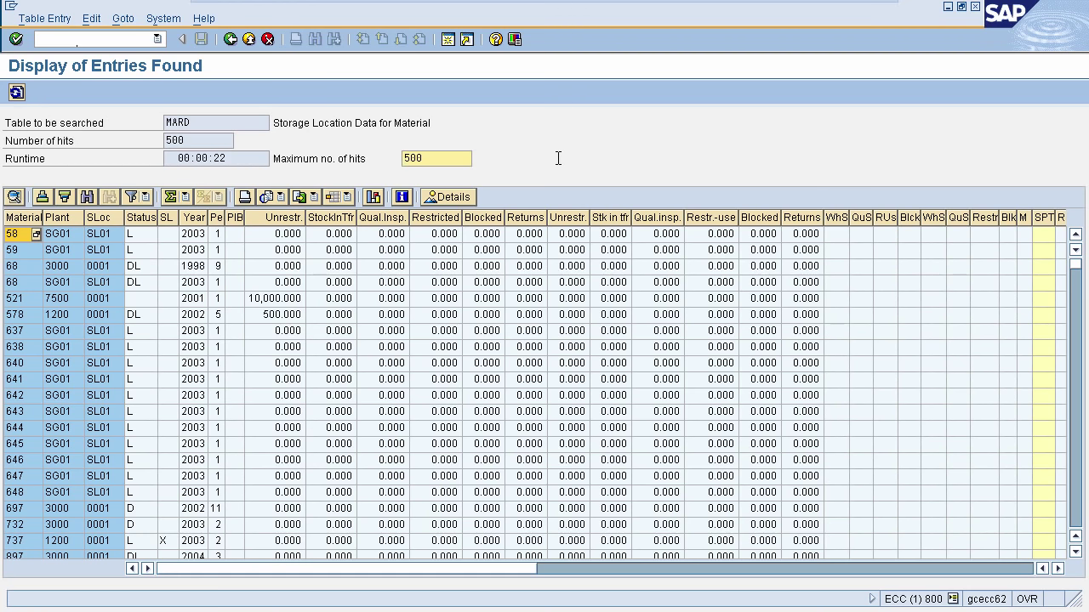
key(F3)
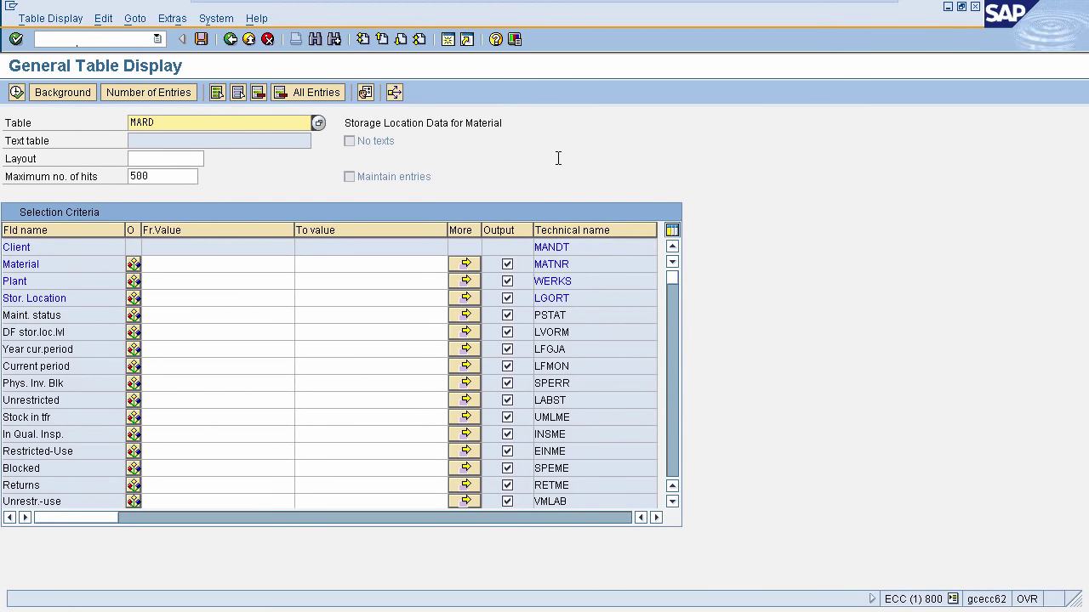
Change the table to MARA, display its entries without selection criteria, and leave the results
key(BackSpace)
text(a)
key(Return)
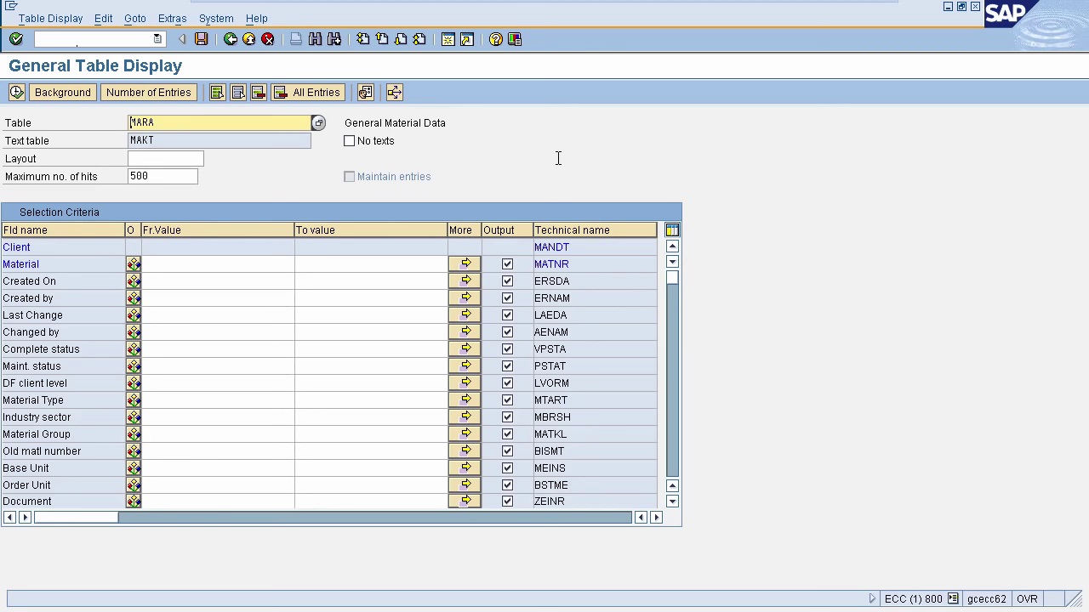
key(F8)
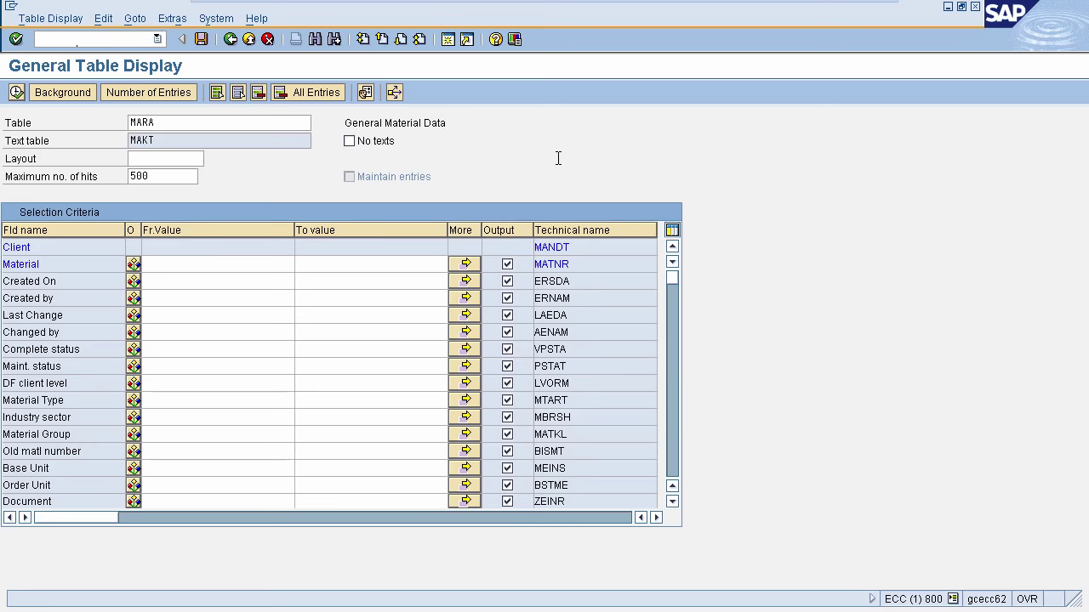
key(F8)
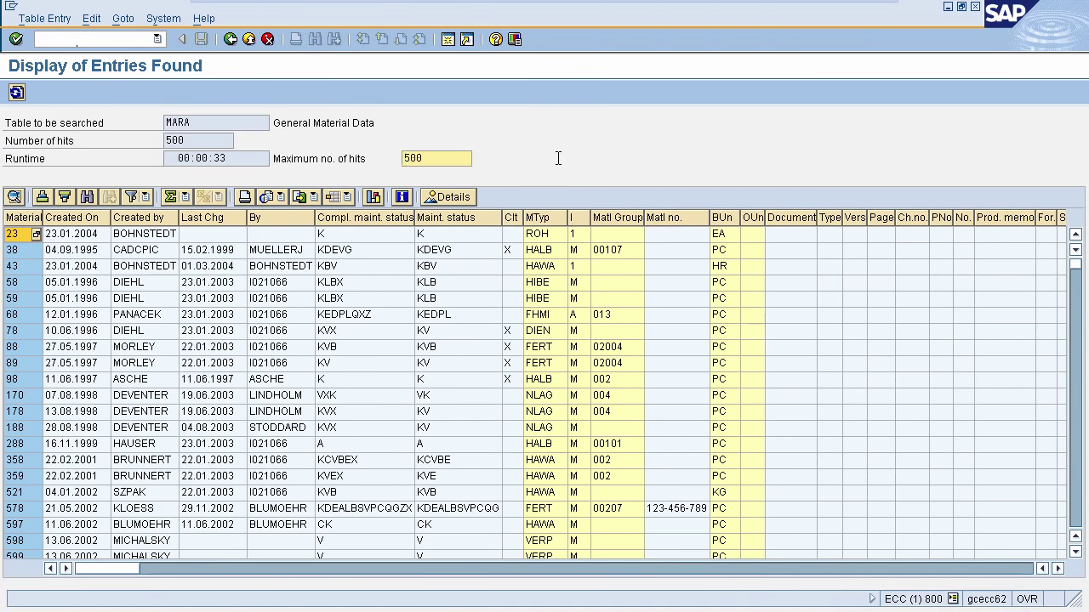
key(F3)
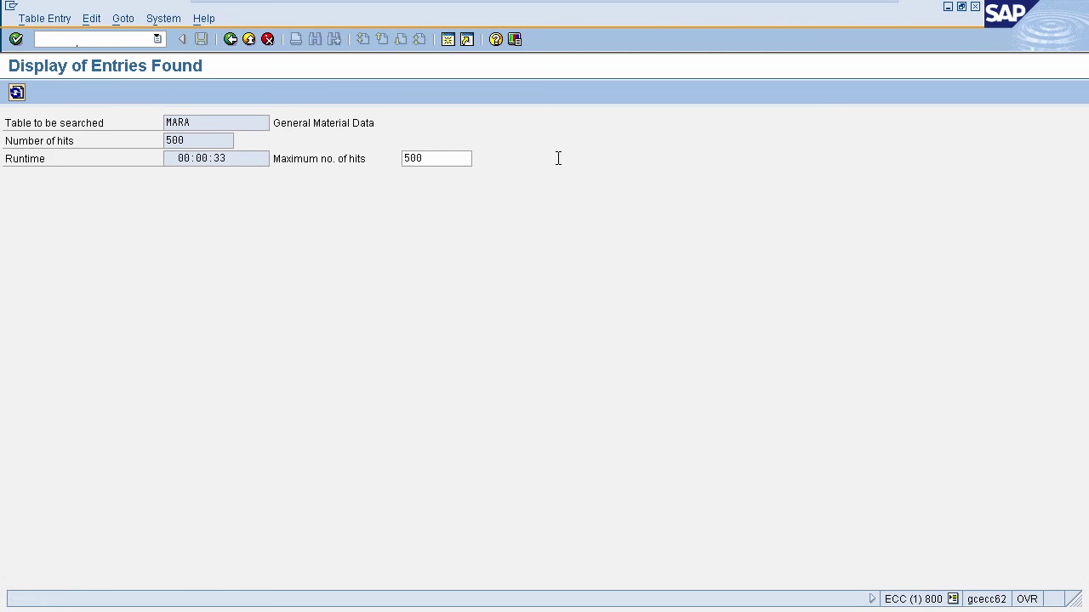